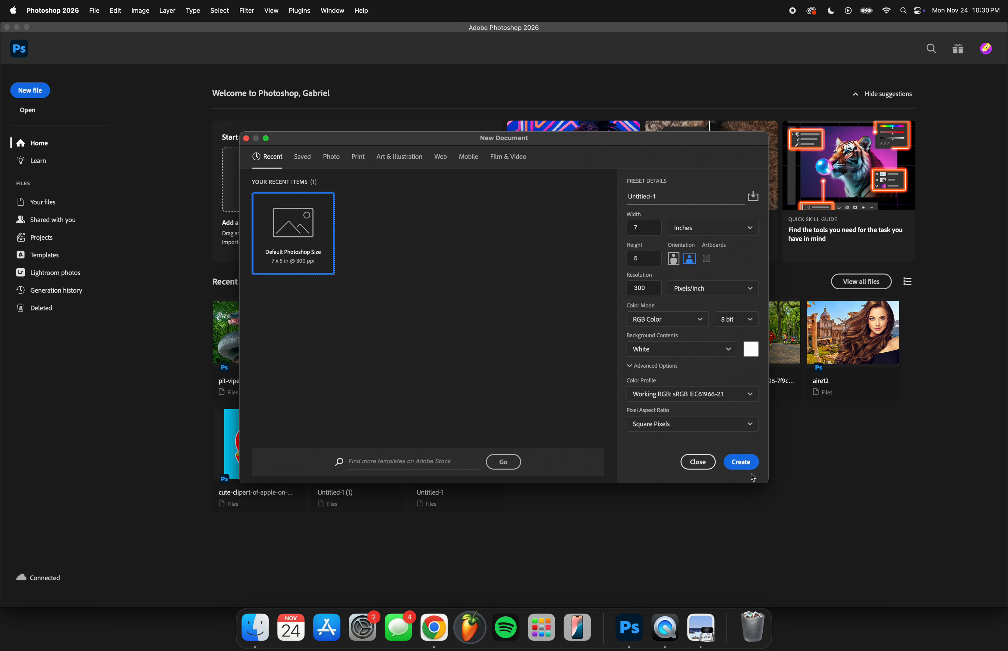
Create a 7 x 5 inch, 300 ppi RGB document with a white background and add the text "SMOKIN'" near its upper middle.
click(743, 463)
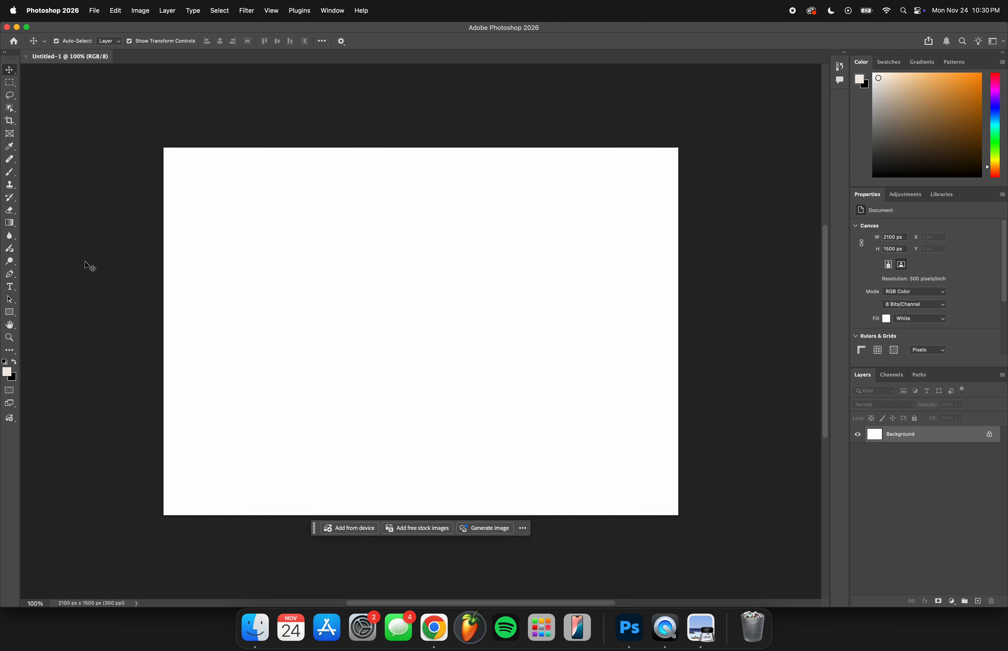
click(10, 288)
click(394, 271)
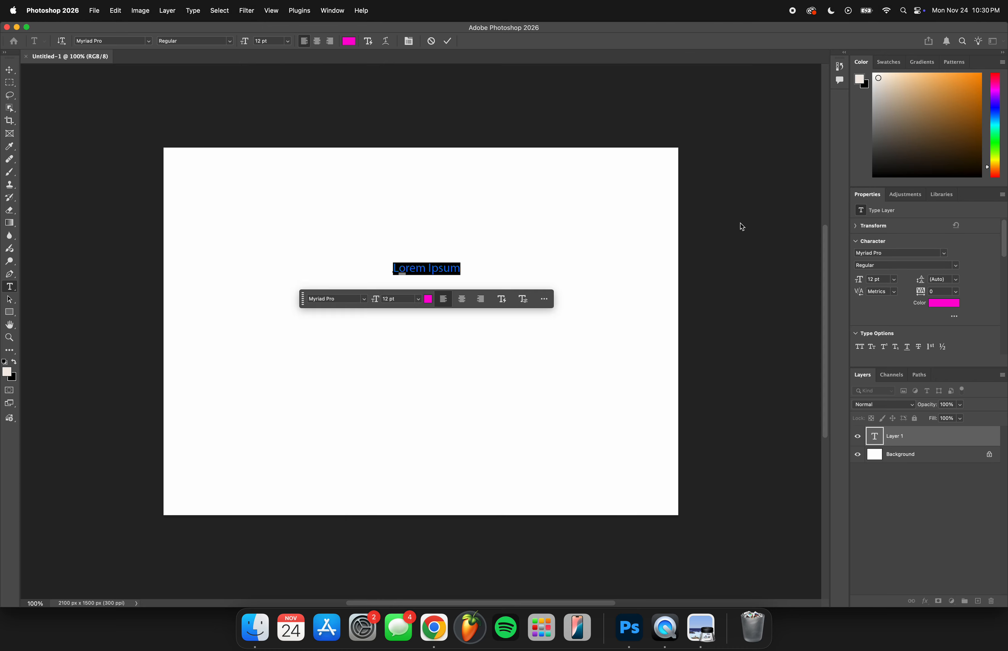
key(BackSpace)
mouse_move(899, 201)
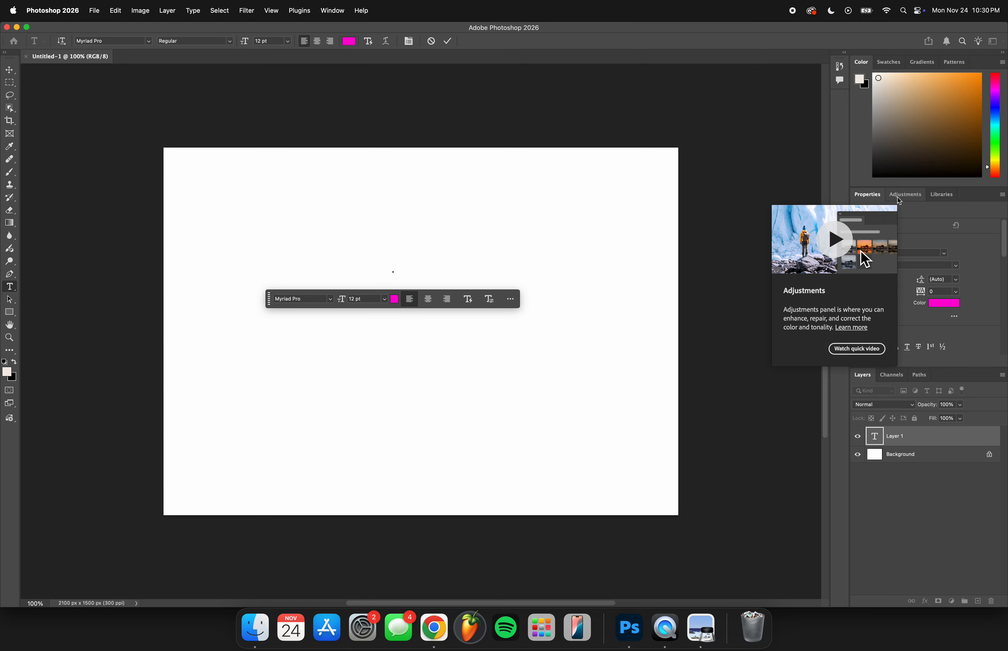
text(SMOKIN)
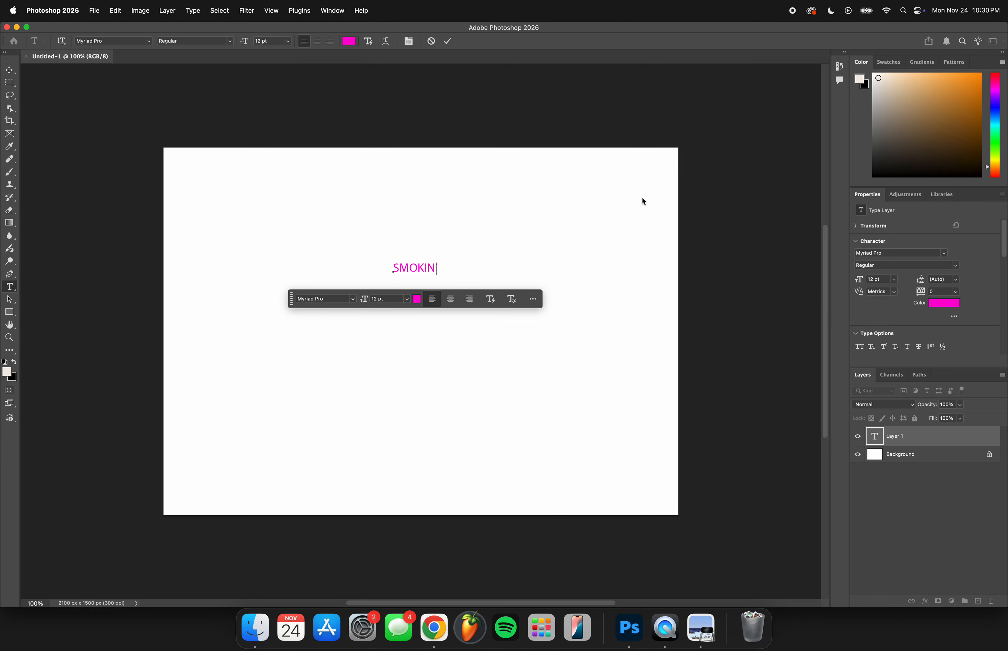
text(')
click(505, 187)
Use magenta #ff00d2 as the colour of the SMOKIN' text.
click(417, 299)
click(545, 249)
mouse_move(629, 225)
mouse_down()
mouse_move(629, 254)
mouse_move(629, 216)
mouse_move(665, 175)
mouse_up()
click(600, 186)
click(644, 215)
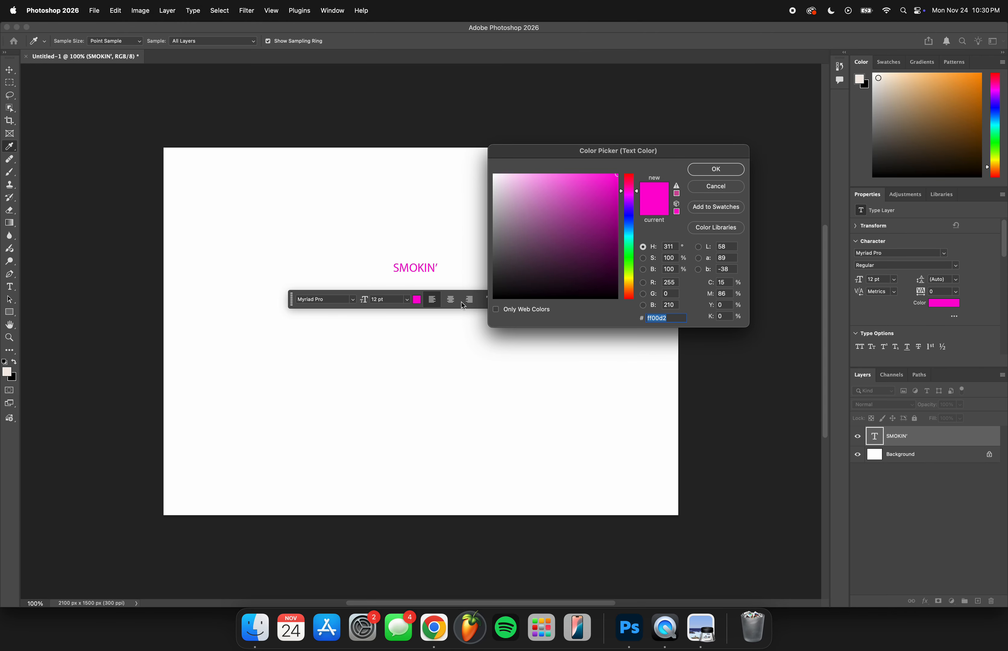
click(716, 170)
click(501, 229)
key(BackSpace)
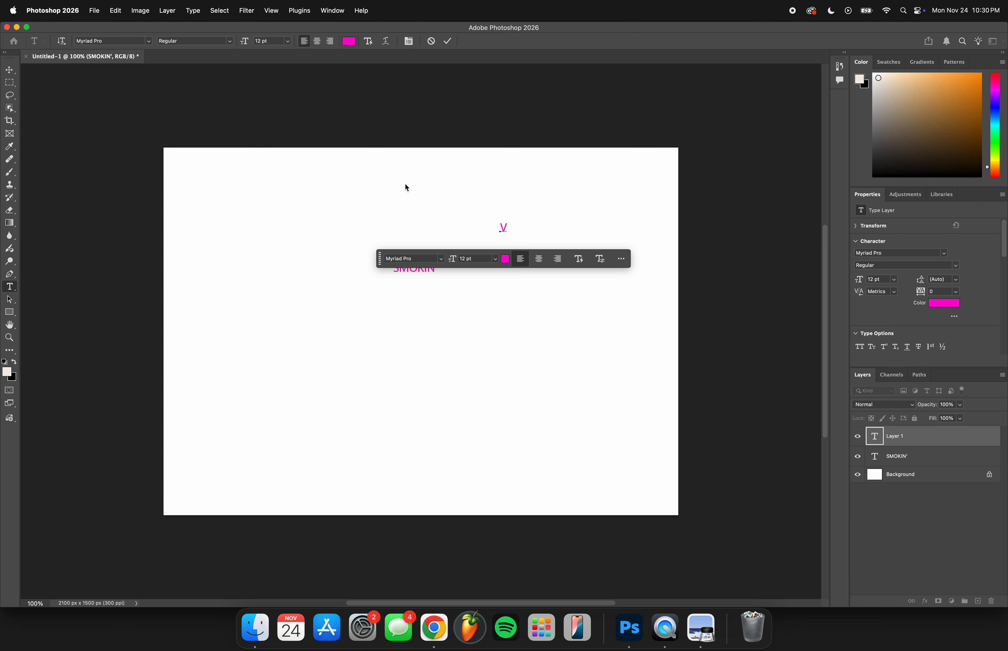
key(Escape)
key(v)
click(820, 484)
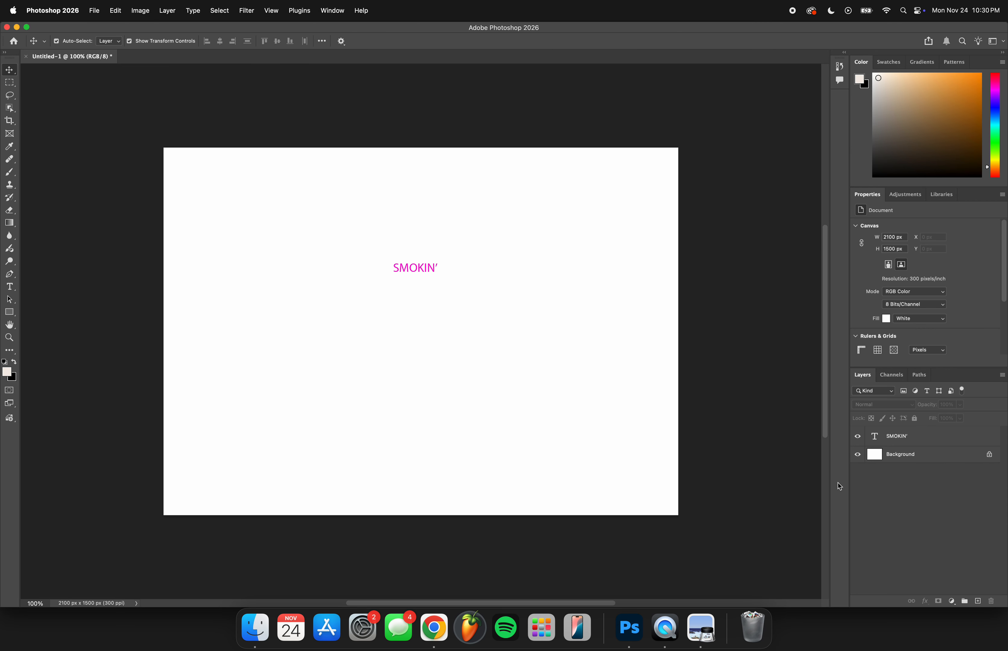
Fill the Background layer with black.
click(930, 457)
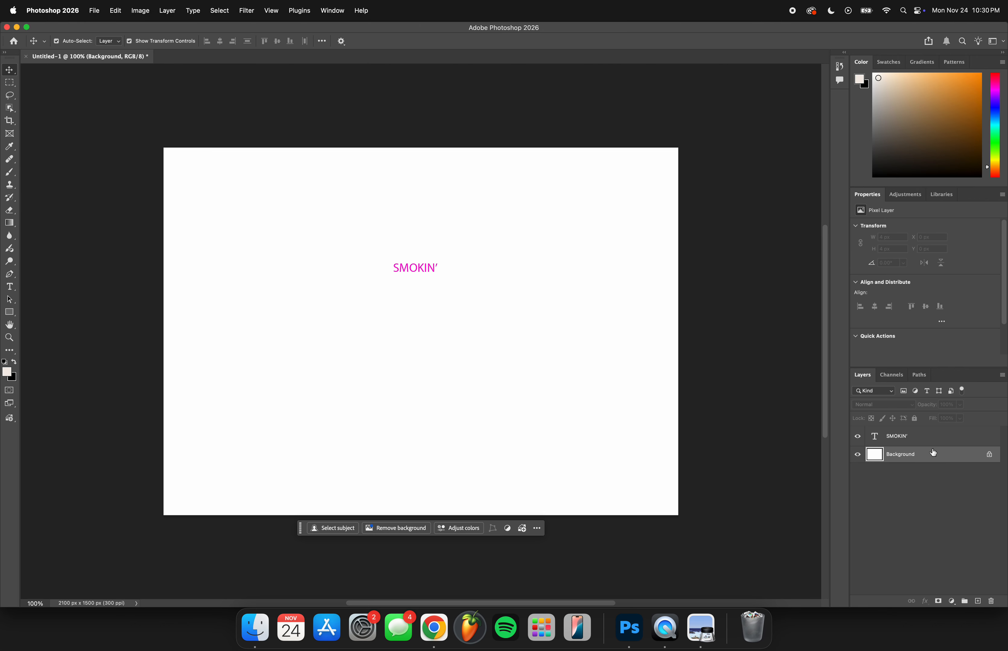
key(super+BackSpace)
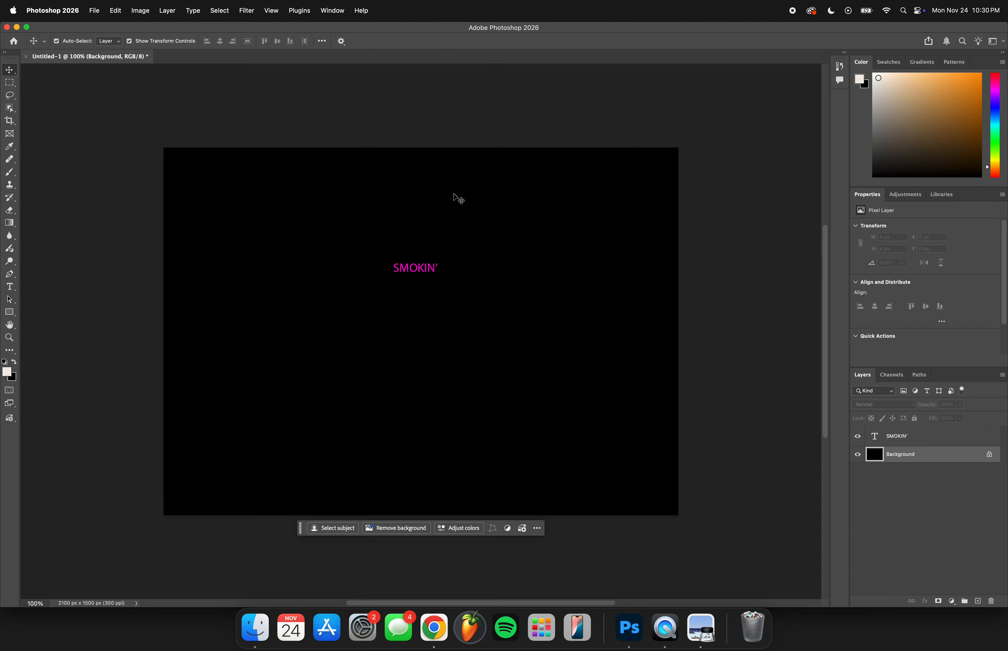
click(462, 225)
Scale the SMOKIN' text up to about 703% and place it horizontally centred in the lower half of the canvas.
click(431, 271)
drag(439, 274, 678, 440)
drag(584, 318, 450, 366)
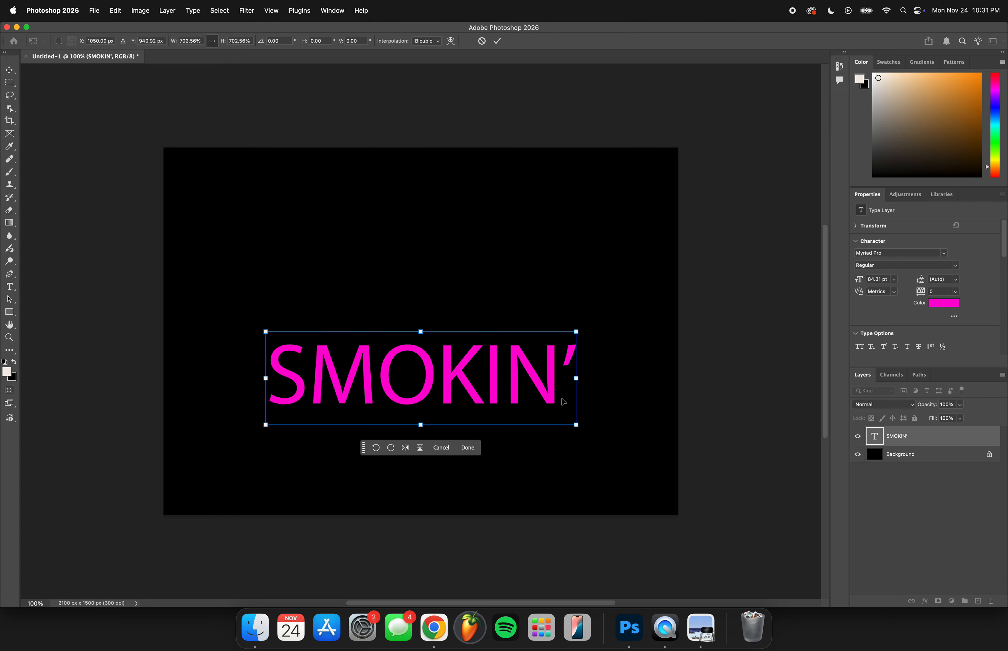
click(468, 448)
click(466, 225)
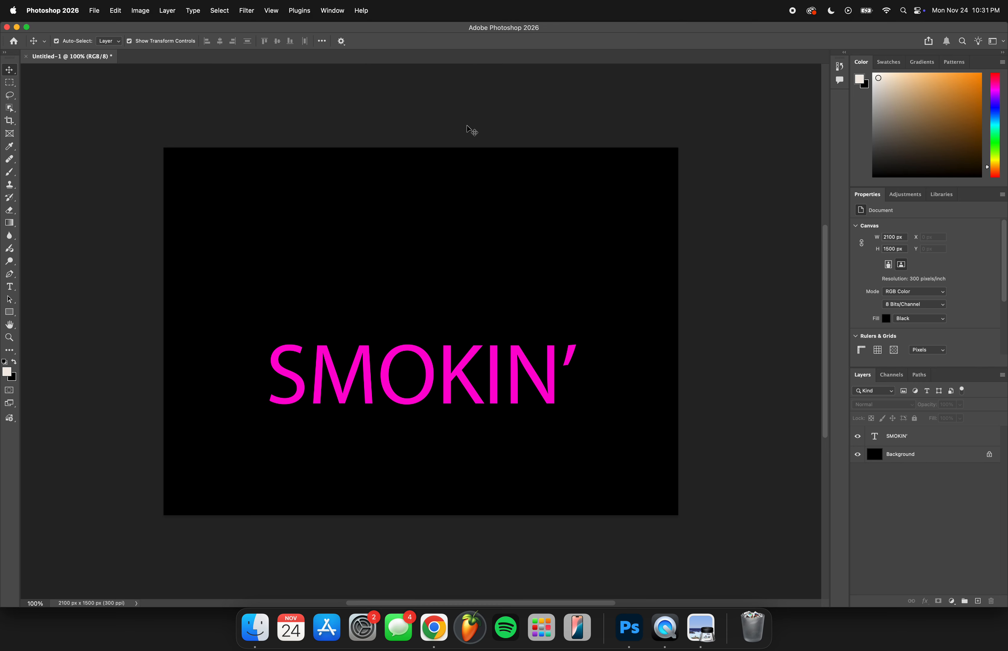
Try Arial Black on the SMOKIN' text and recentre it, and undo both changes.
click(922, 439)
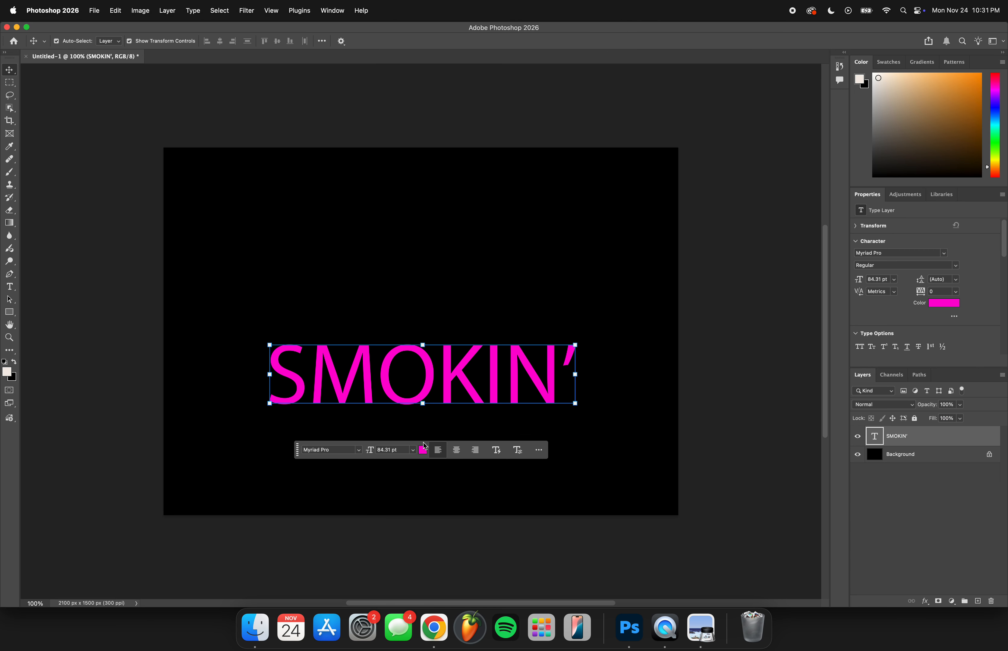
click(360, 450)
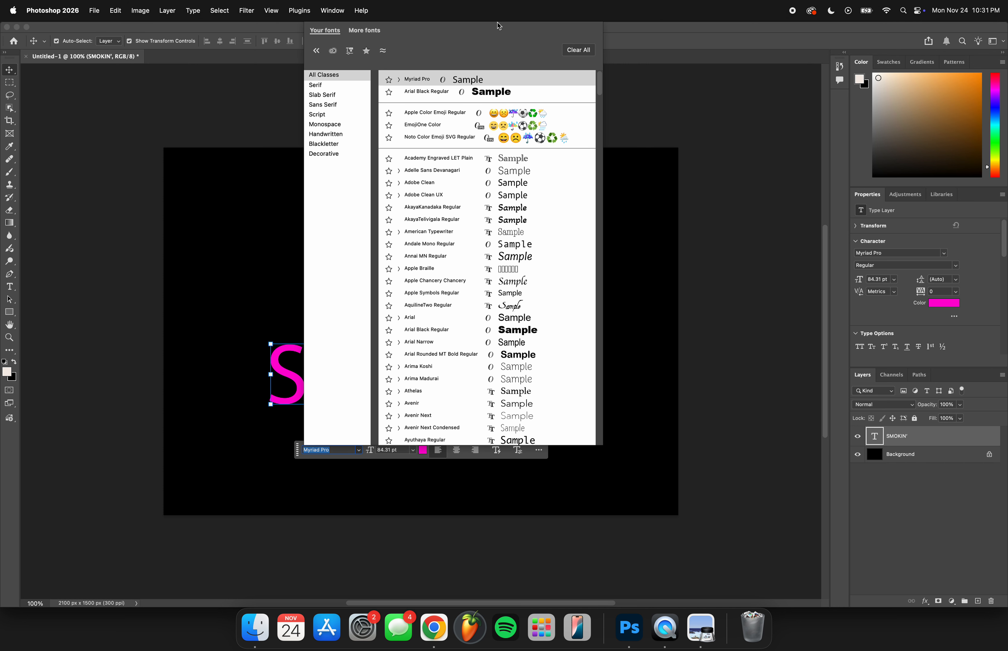
click(521, 91)
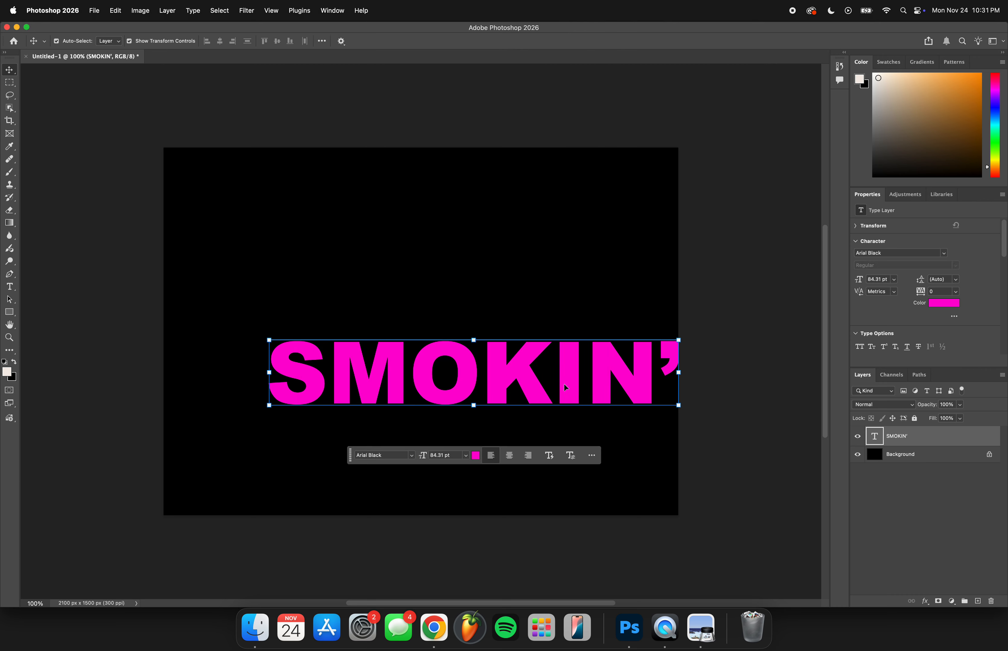
drag(535, 378, 471, 376)
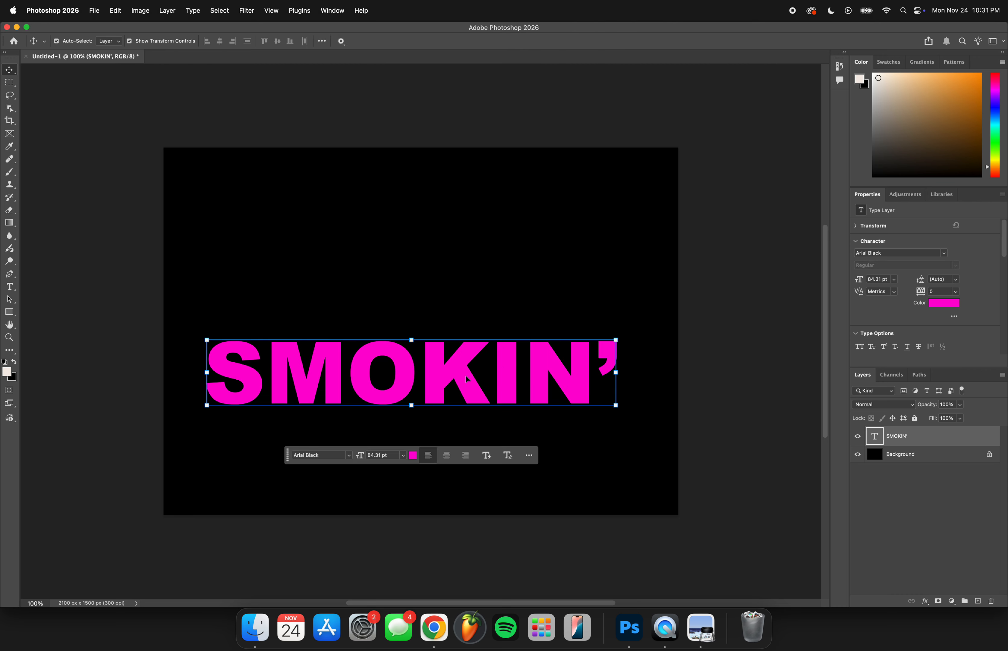
key(super+z)
key(super+z)
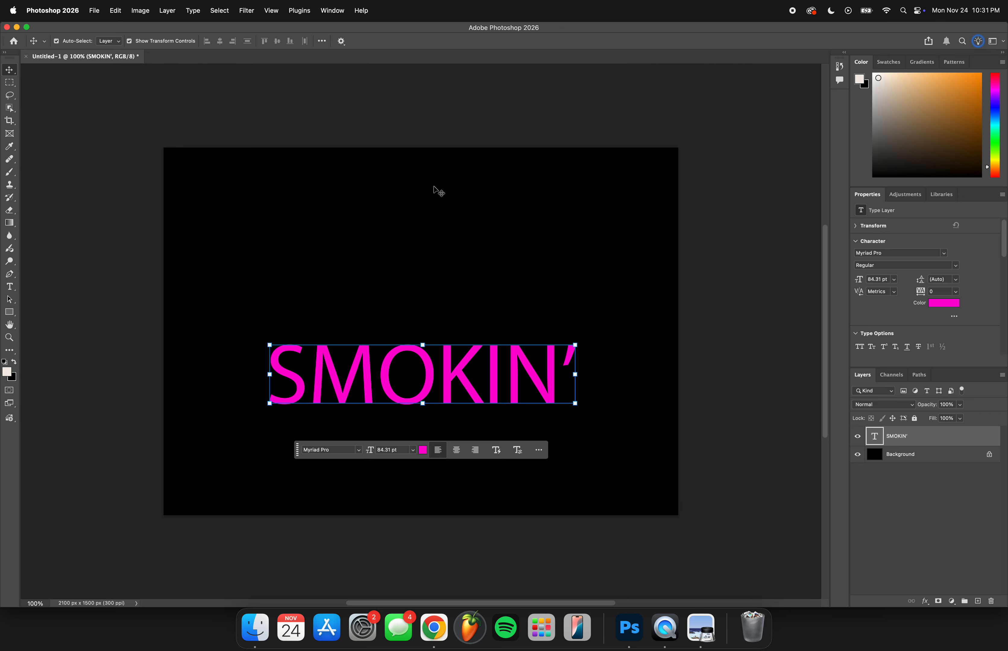
click(595, 278)
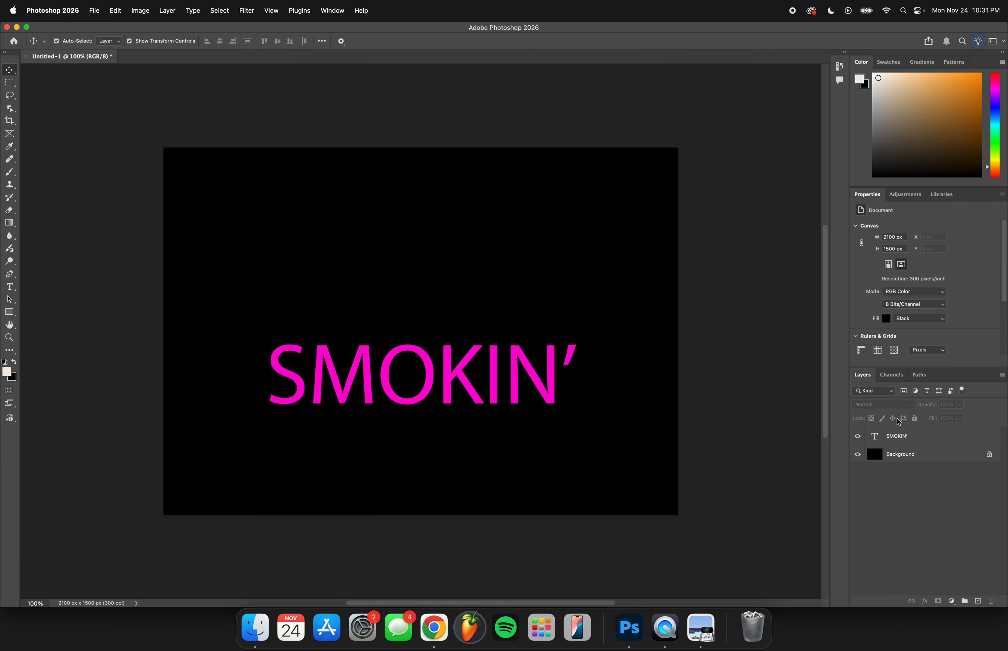
Add a Stroke layer style to the SMOKIN' text with a size of 9 px and the position Outside.
click(938, 435)
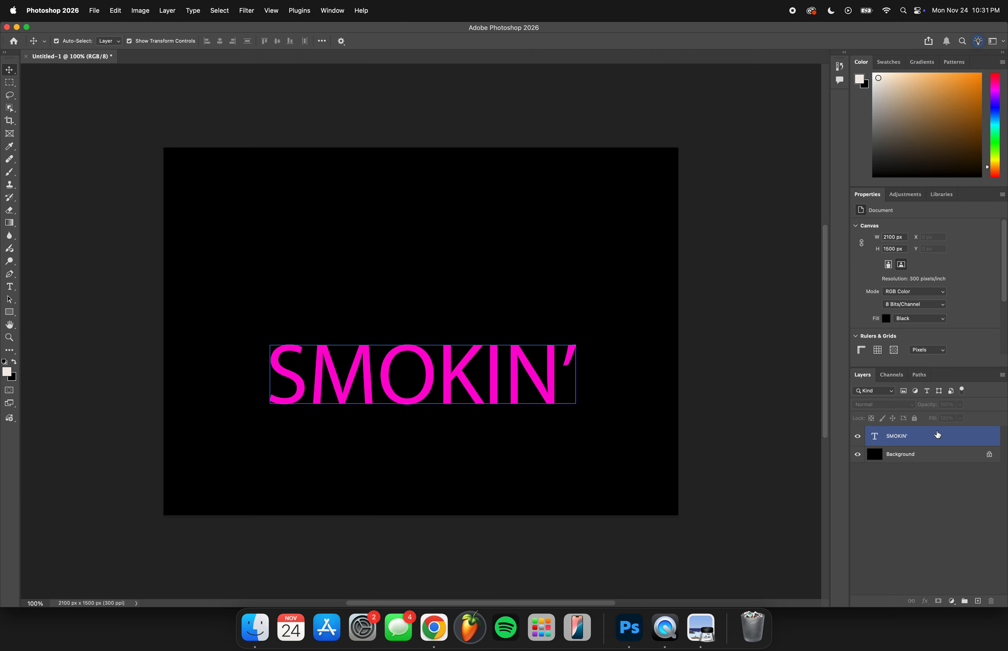
double_click(952, 443)
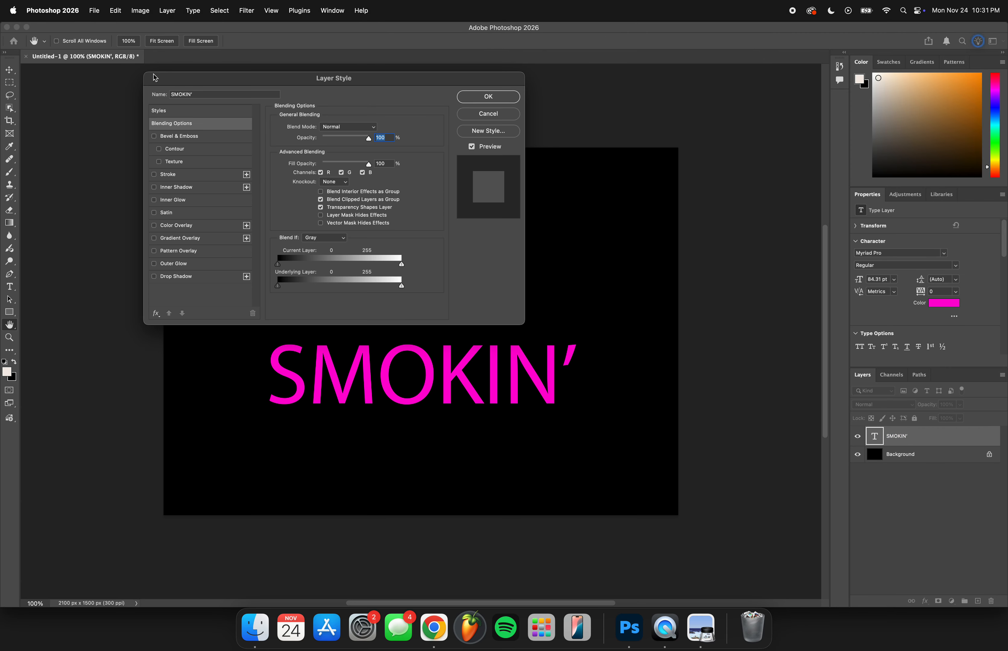
click(185, 176)
drag(376, 81, 301, 71)
click(253, 128)
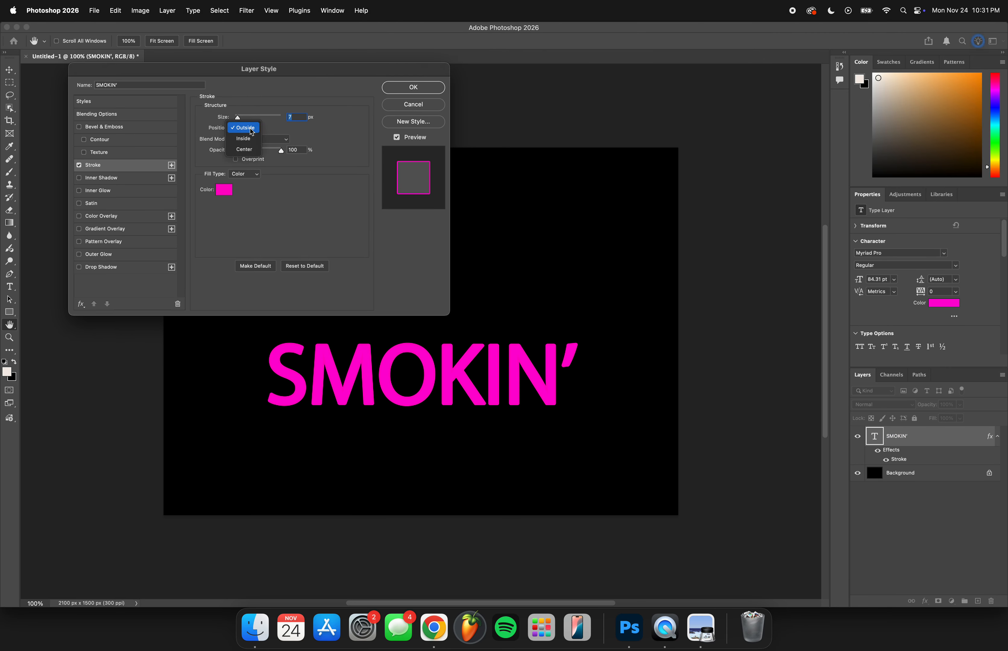
click(256, 136)
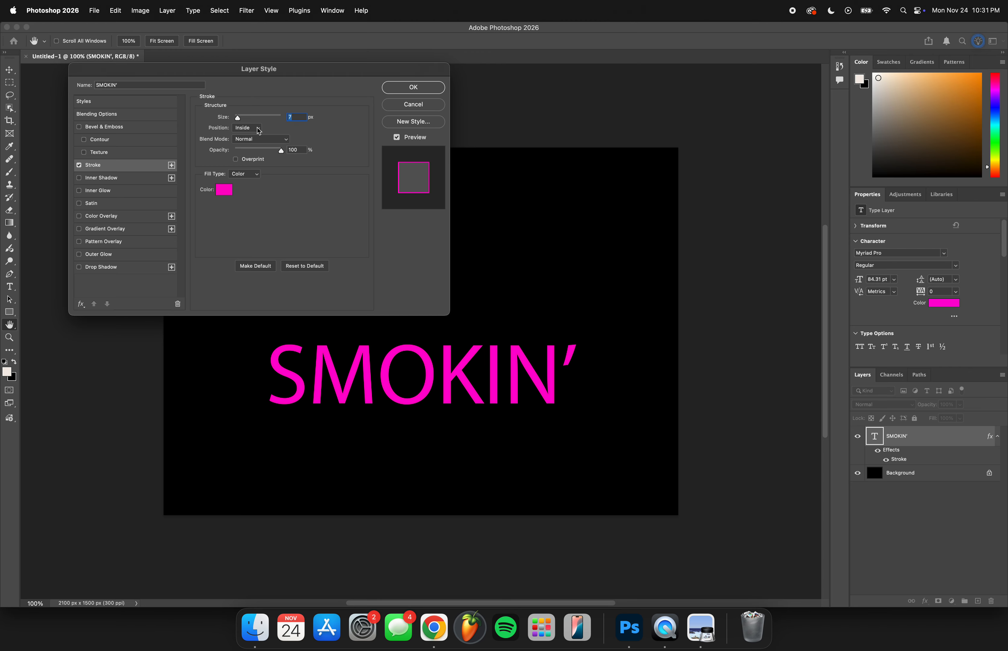
click(247, 127)
click(248, 123)
mouse_move(238, 117)
mouse_down()
mouse_move(250, 117)
mouse_move(241, 124)
mouse_up()
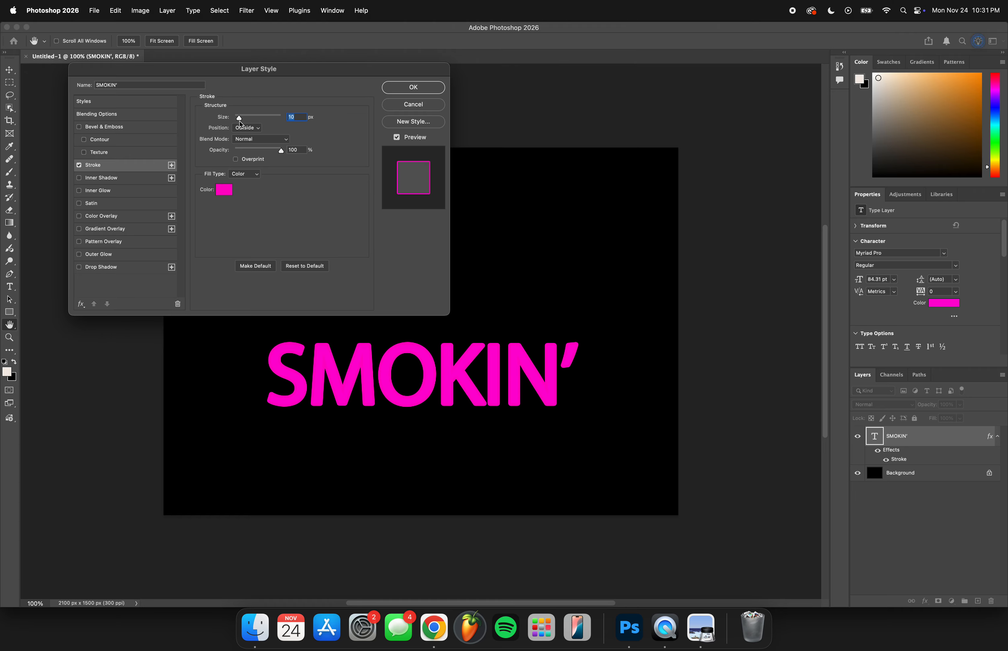
drag(240, 121, 239, 122)
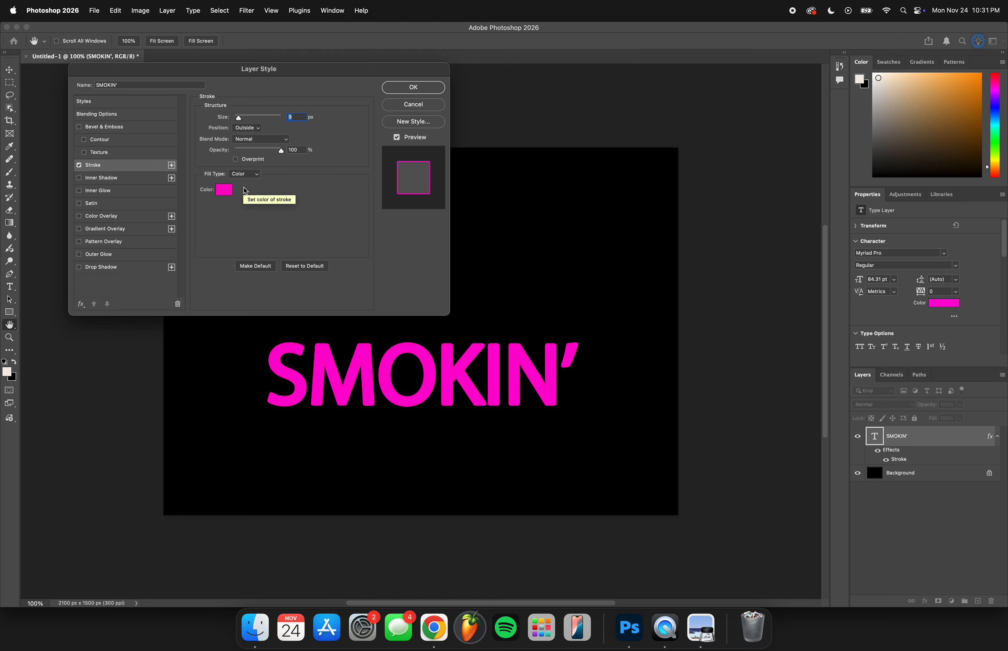
Try a darker purple stroke, return the stroke colour to magenta #ff00c6, and apply the layer style.
click(228, 193)
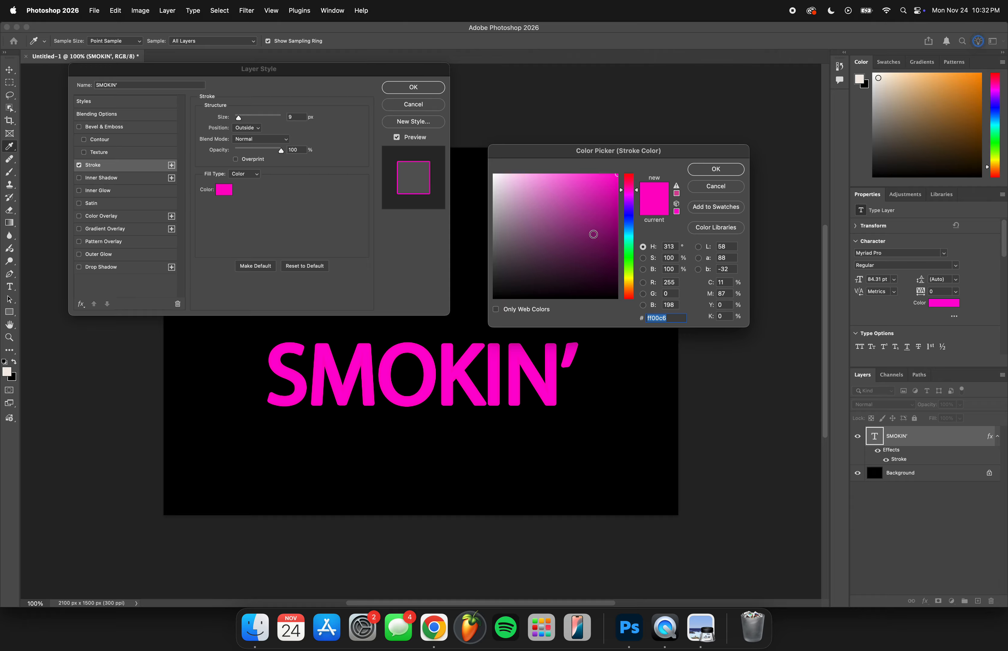
drag(606, 193, 602, 240)
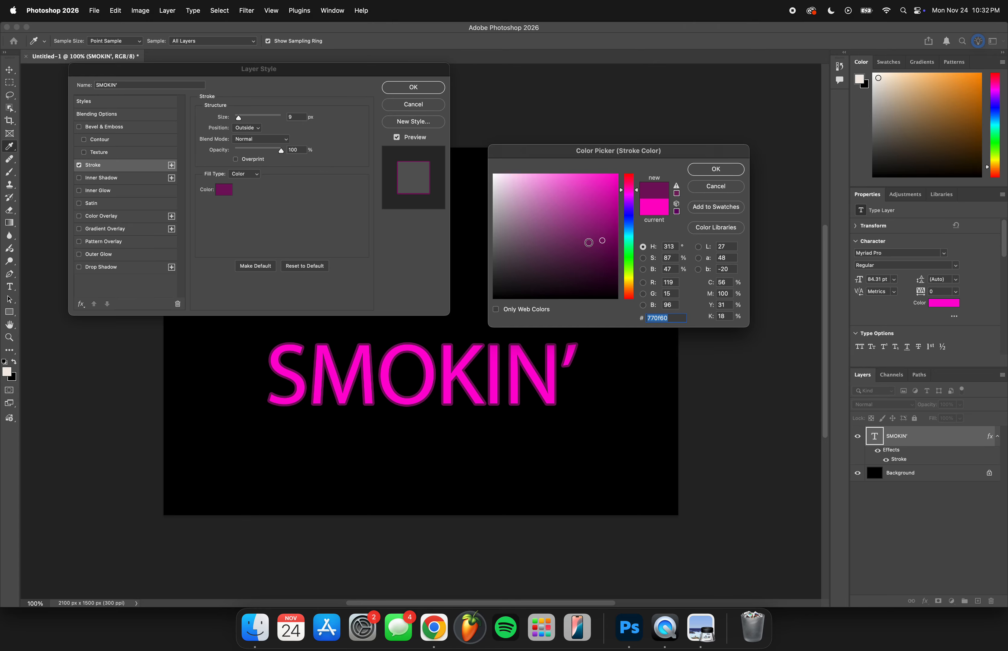
click(654, 207)
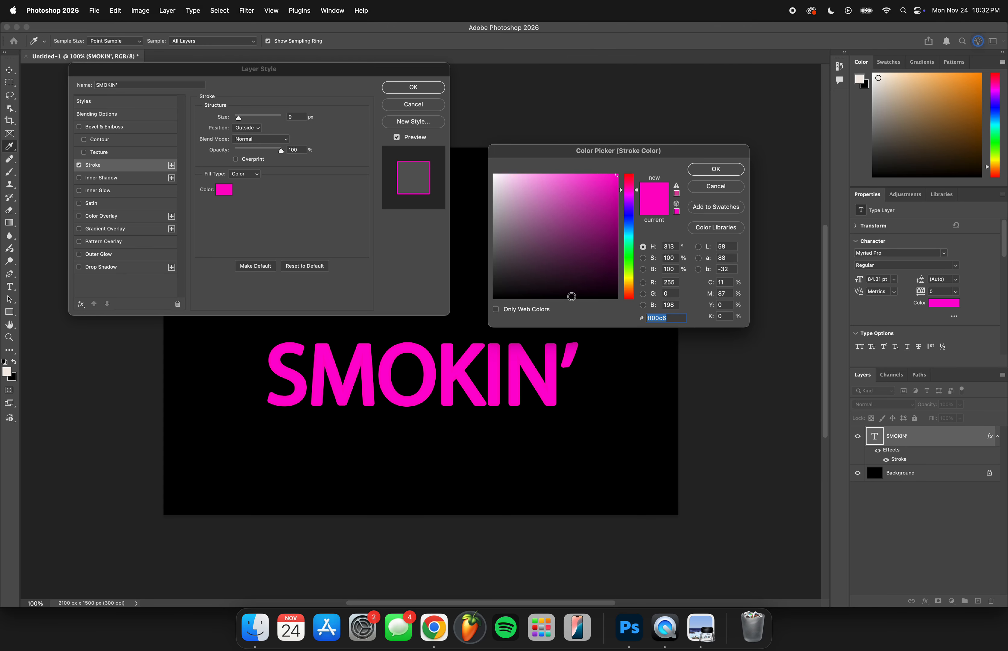
click(726, 171)
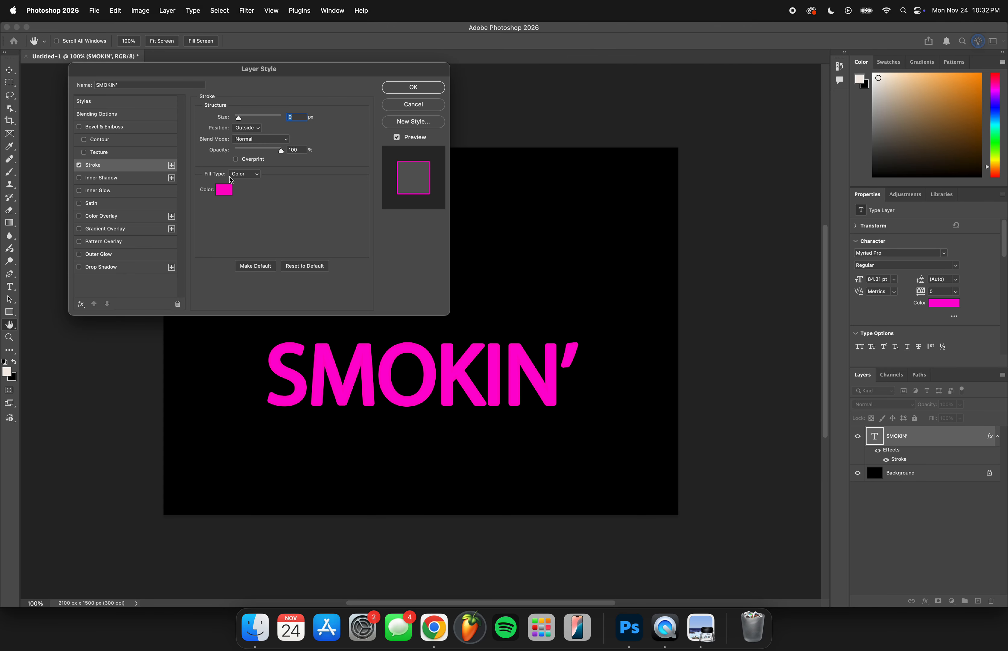
click(413, 87)
click(568, 256)
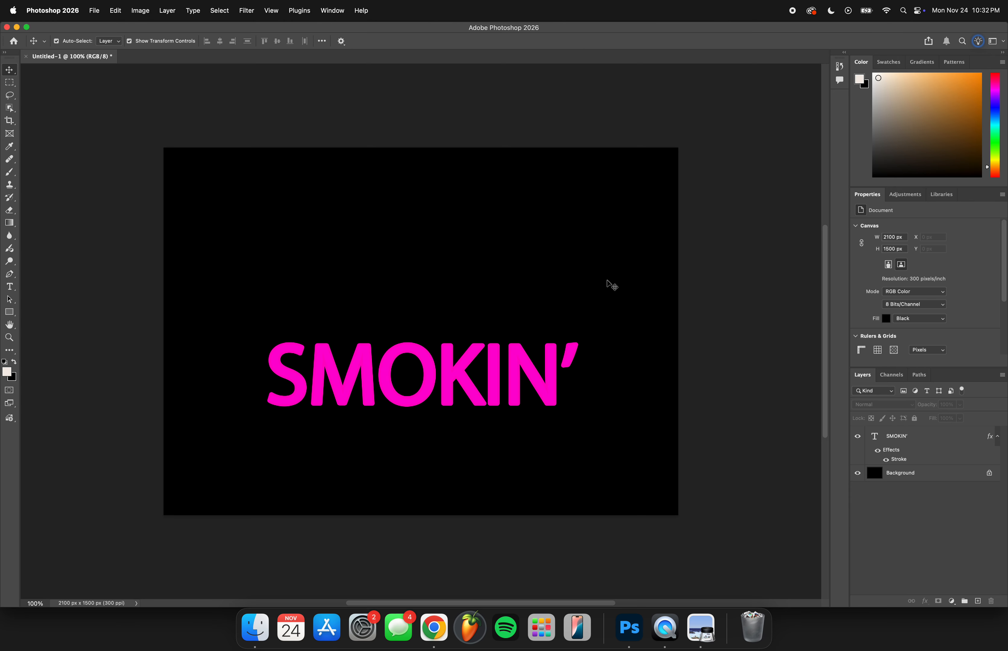
drag(491, 330, 526, 313)
mouse_move(588, 292)
mouse_down()
mouse_move(569, 293)
mouse_move(594, 293)
mouse_up()
drag(526, 286, 495, 288)
drag(586, 274, 505, 279)
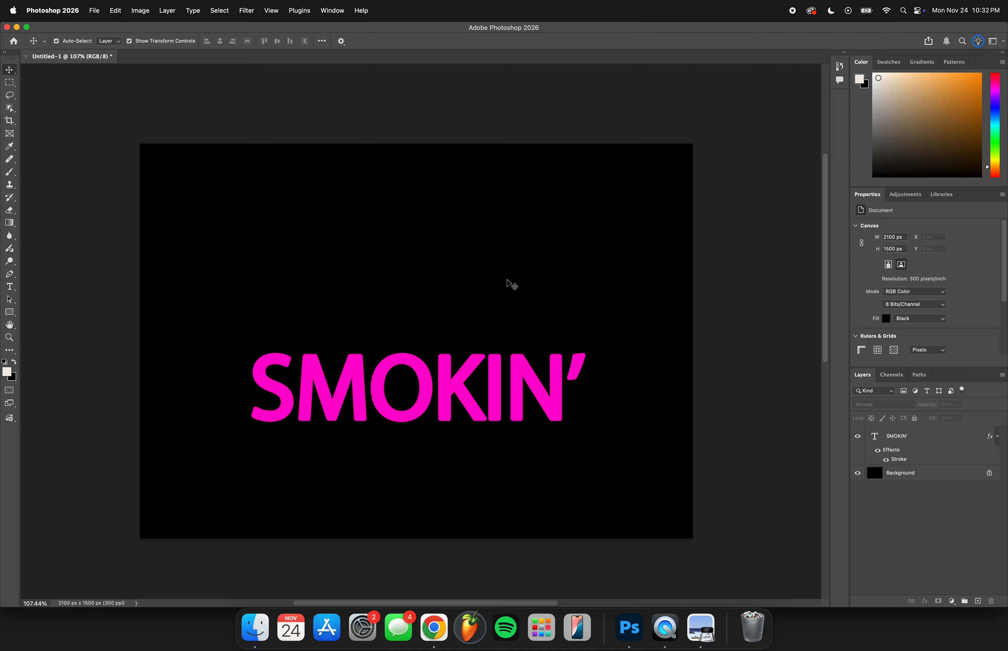
Collapse the SMOKIN' layer's effects list, convert the layer to a smart object, and keep it selected.
click(998, 443)
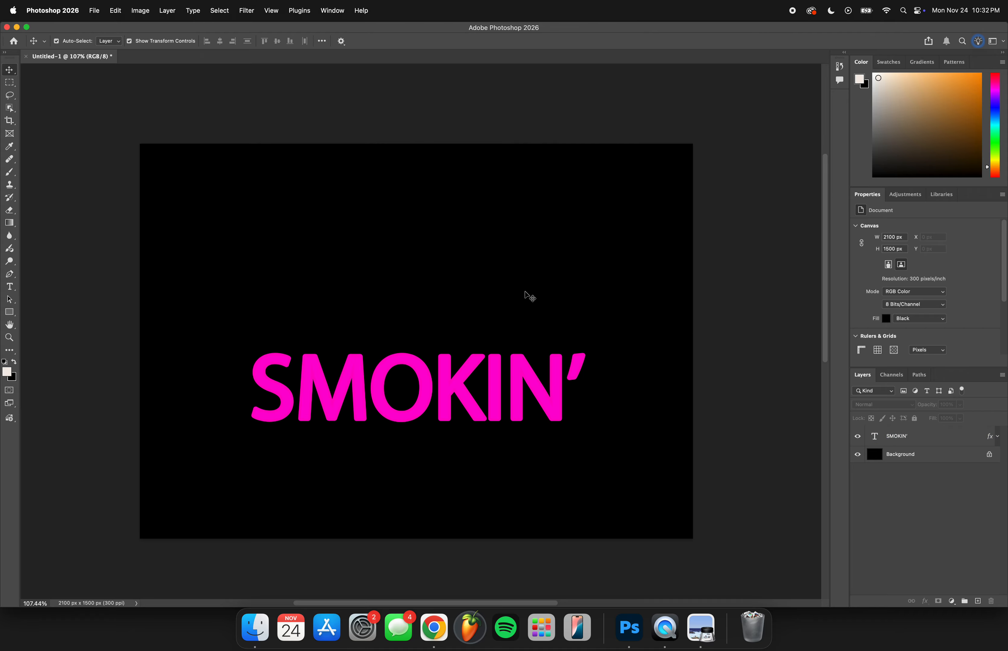
click(922, 436)
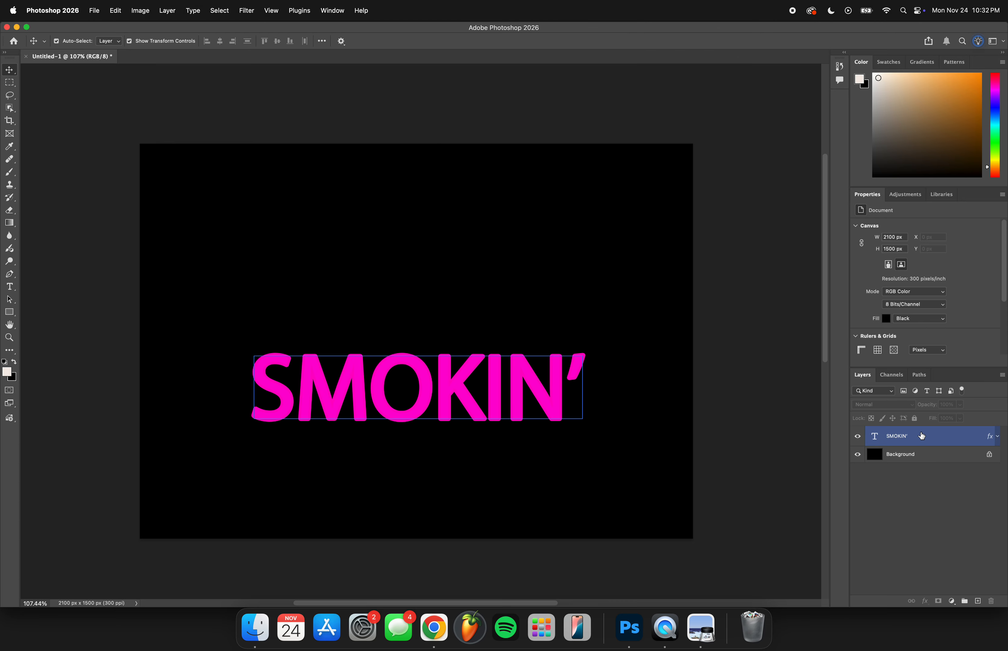
right_click(949, 440)
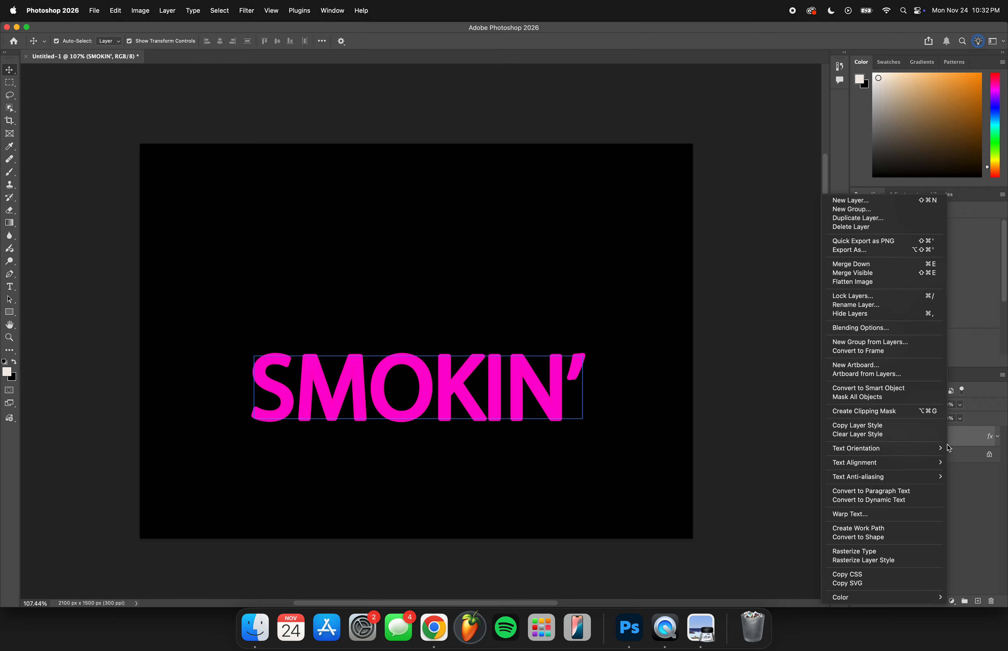
click(873, 389)
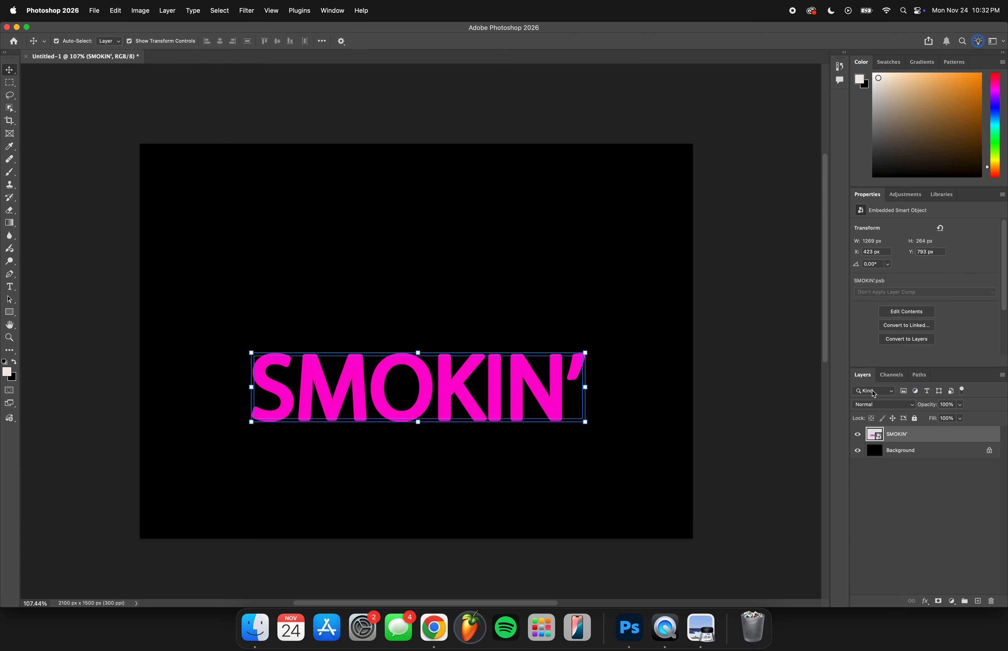
click(590, 293)
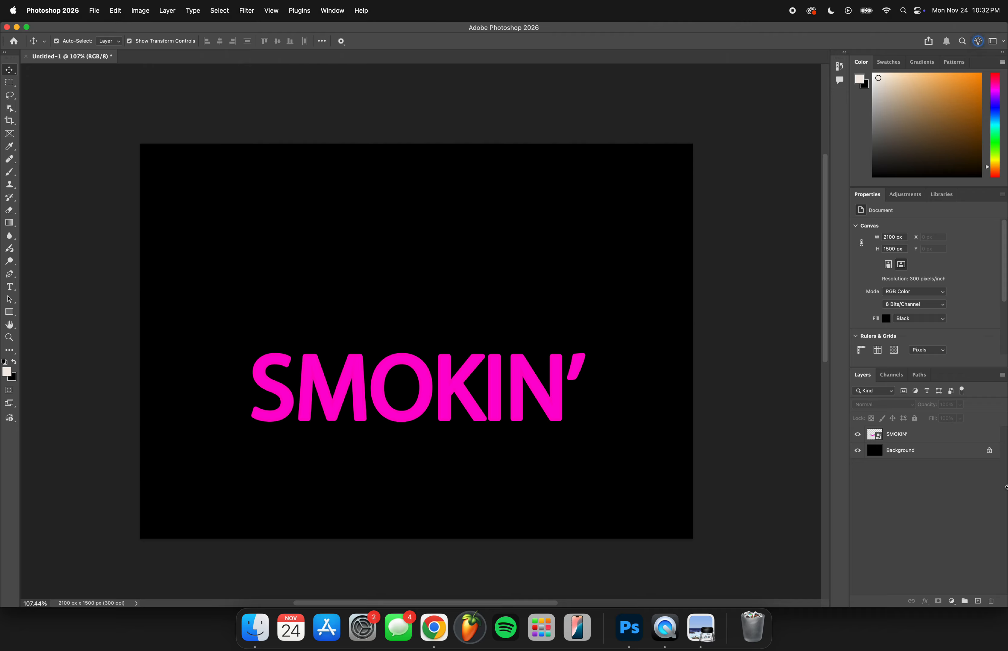
click(939, 434)
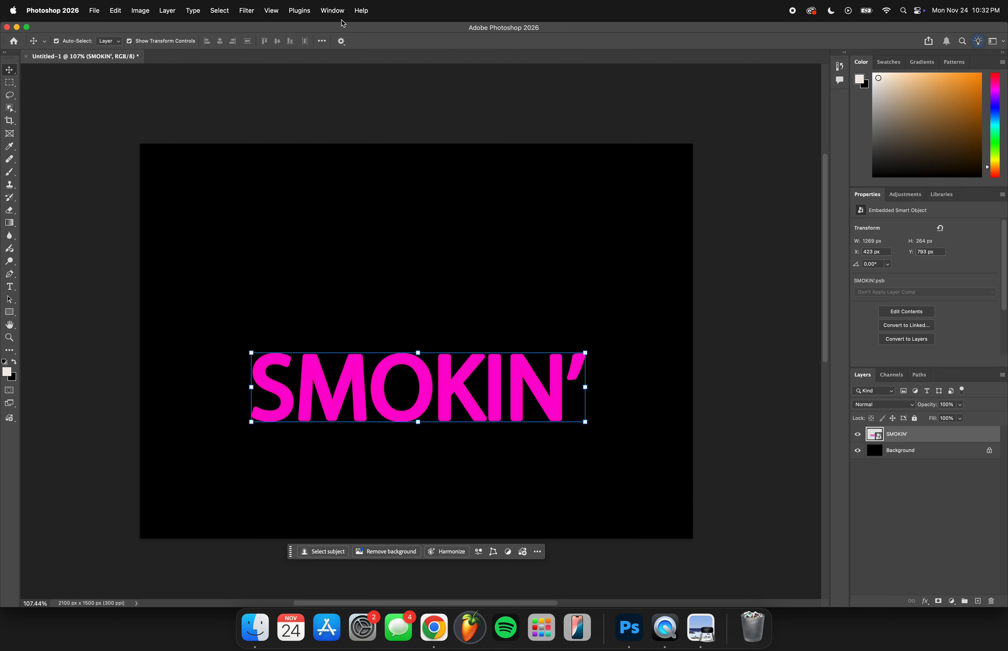
Apply a Motion Blur filter to the SMOKIN' smart object with an angle of 0° and a distance of 18 pixels.
click(246, 11)
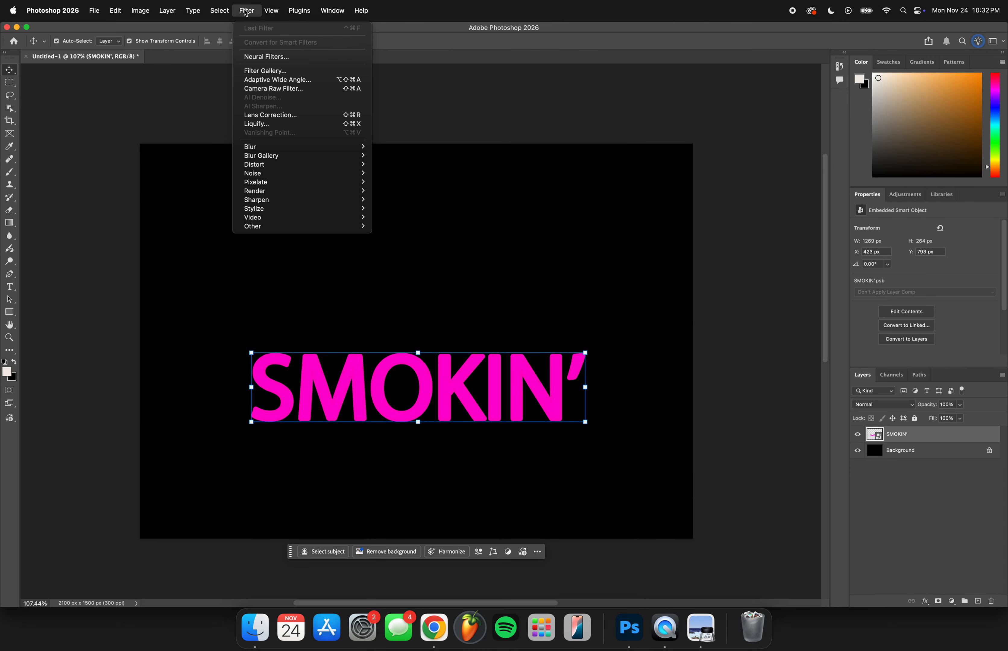
mouse_move(288, 151)
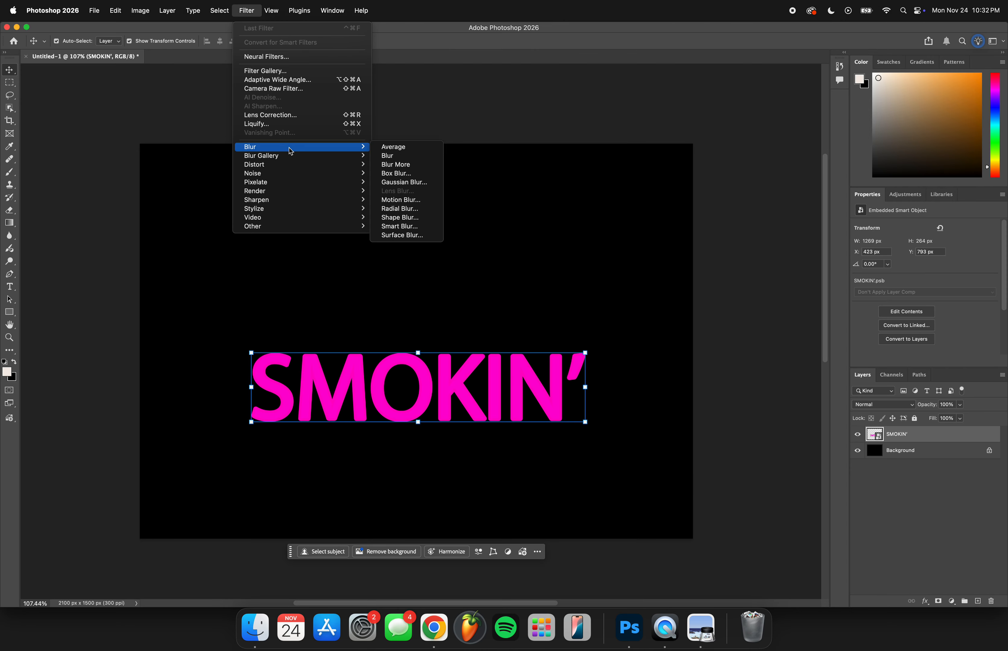
click(400, 199)
mouse_move(449, 330)
mouse_down()
mouse_move(506, 332)
mouse_move(443, 331)
mouse_up()
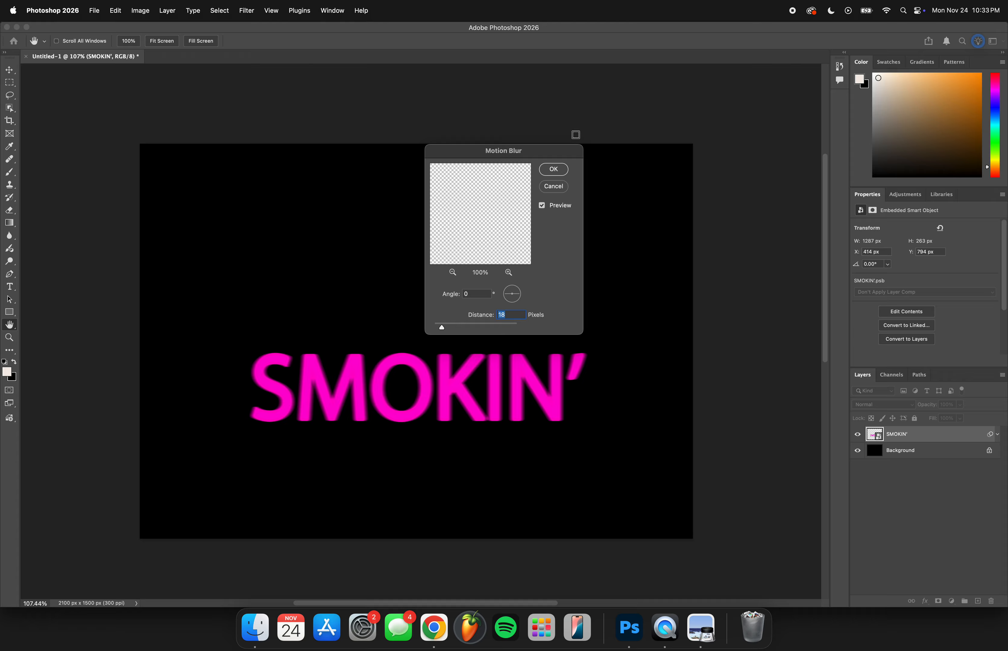
click(553, 169)
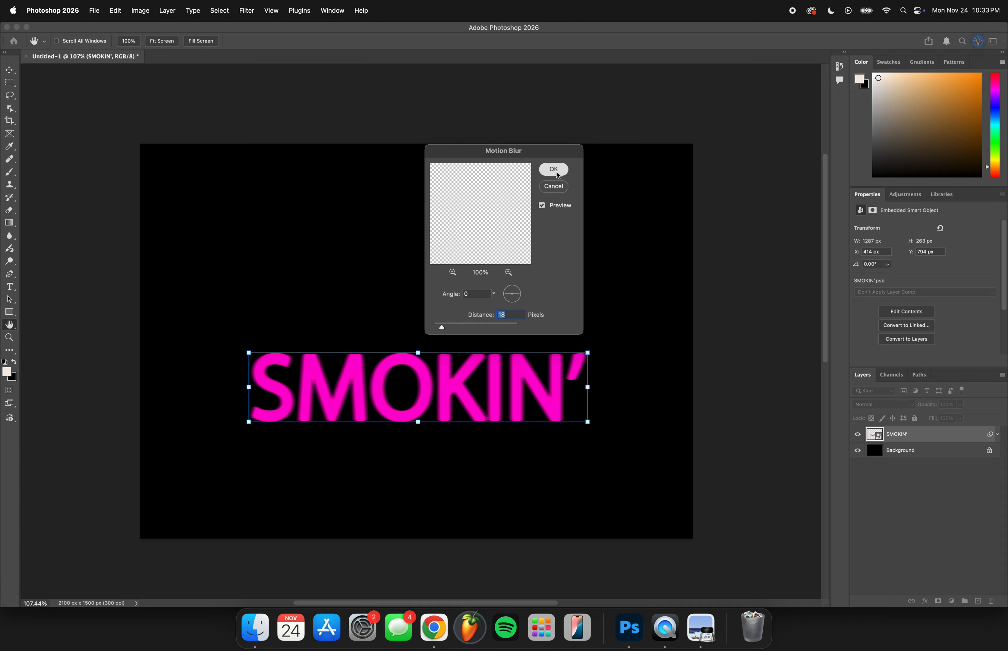
click(345, 420)
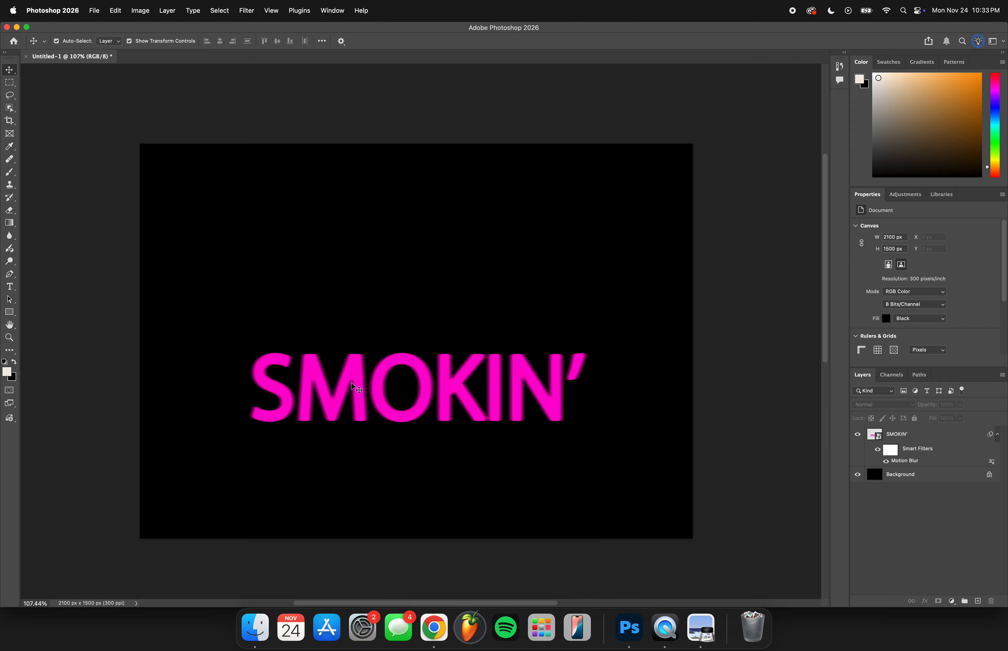
Compare the SMOKIN' lettering up close with and without the motion blur, keeping the filter applied.
scroll(357, 386, up, 10)
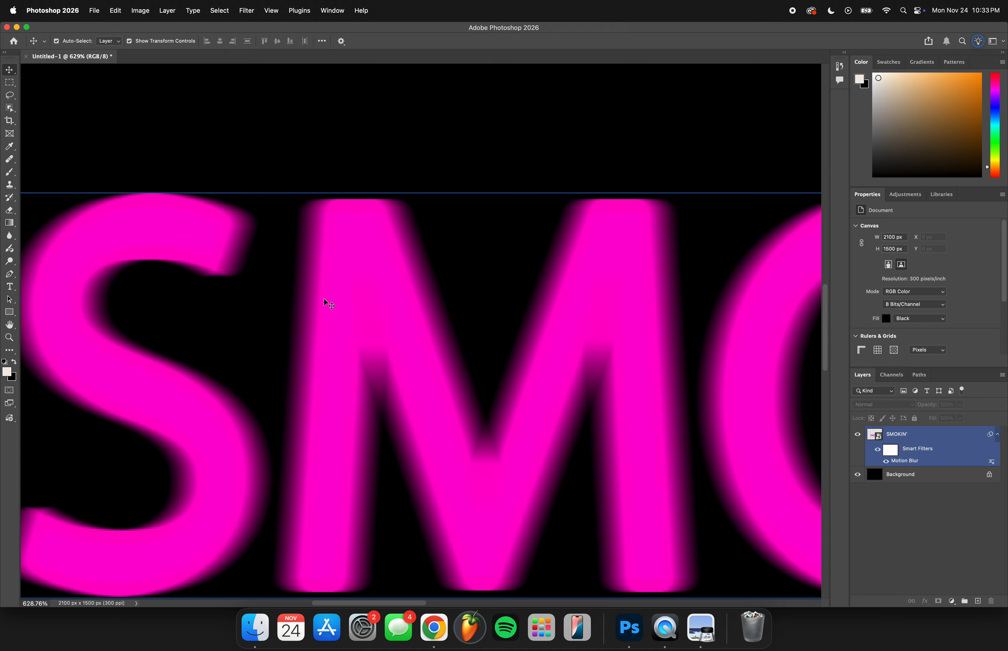
scroll(338, 380, down, 5)
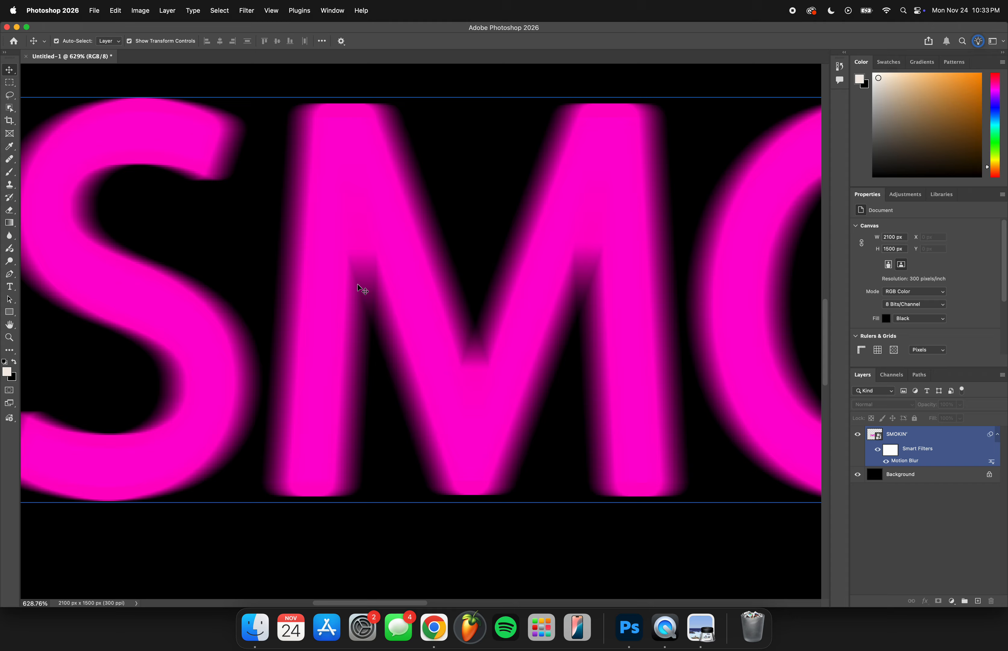
key(super+z)
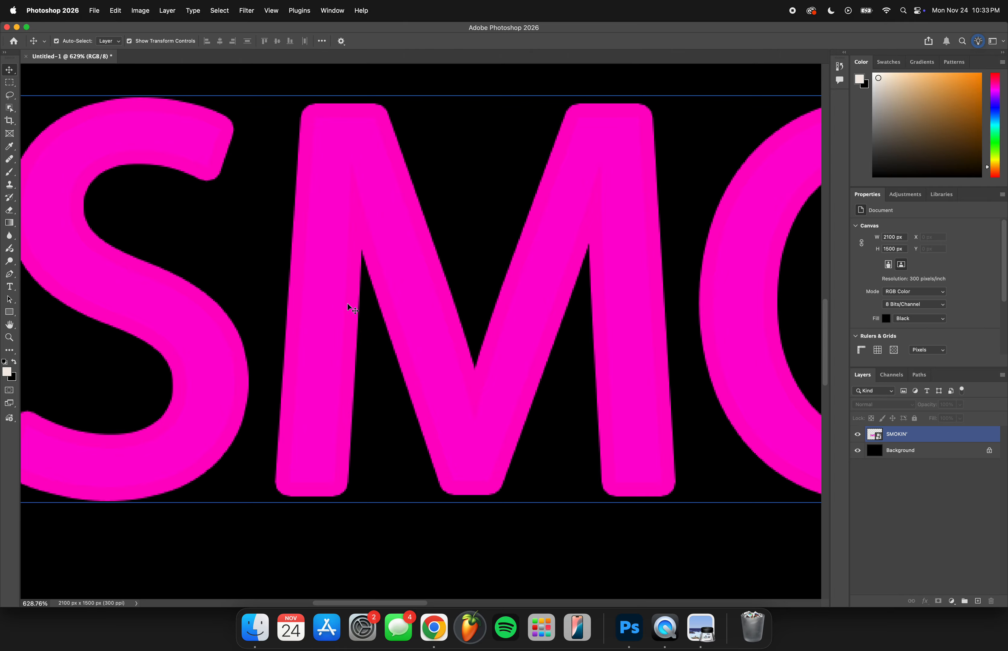
key(super+shift+z)
scroll(427, 224, down, 5)
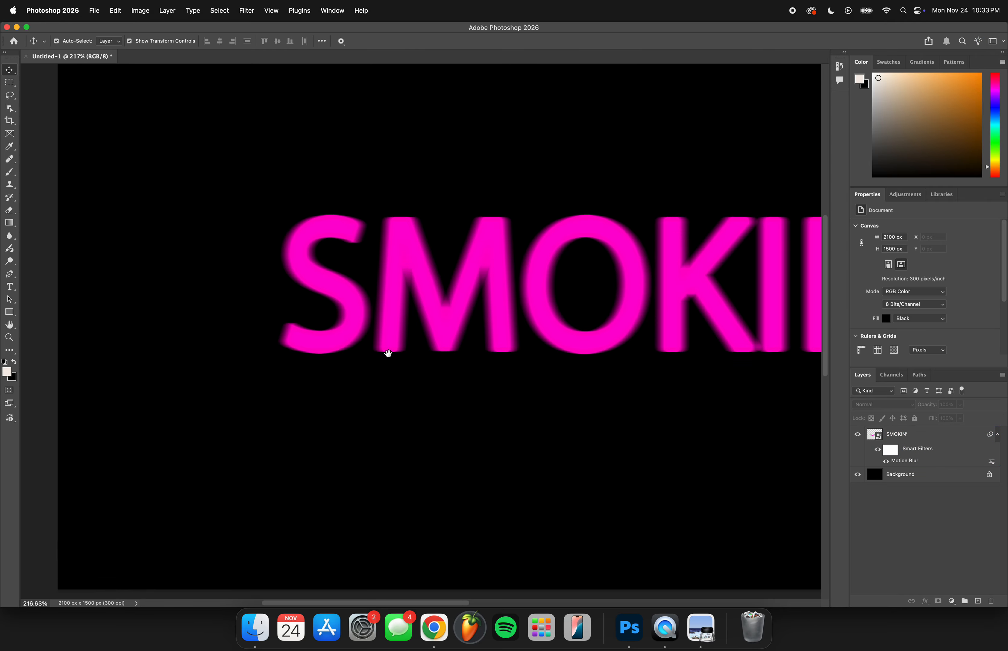
drag(388, 353, 293, 592)
drag(458, 346, 435, 368)
drag(435, 367, 350, 422)
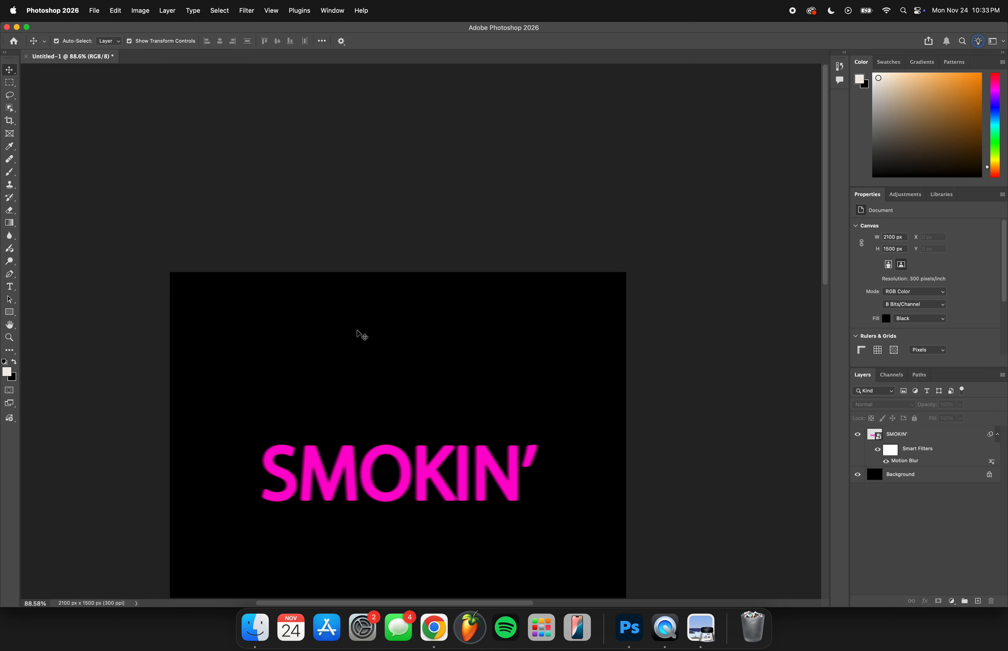
click(343, 453)
scroll(333, 386, down, 3)
scroll(354, 337, right, 2)
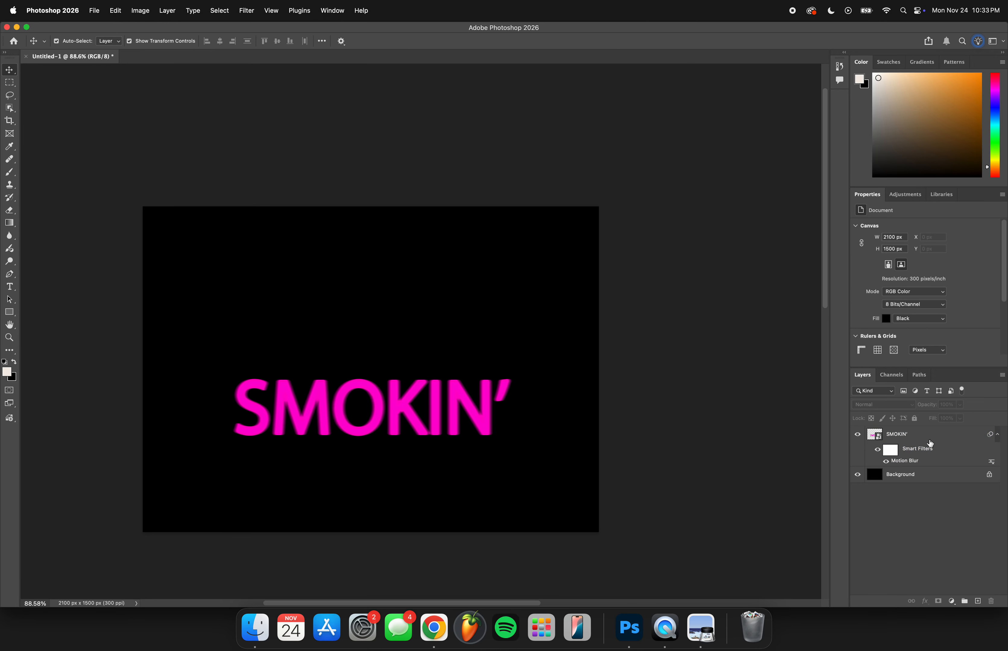
Collapse the SMOKIN' layer's smart filter list and add a Gaussian Blur of about 3 pixels to the layer.
click(998, 435)
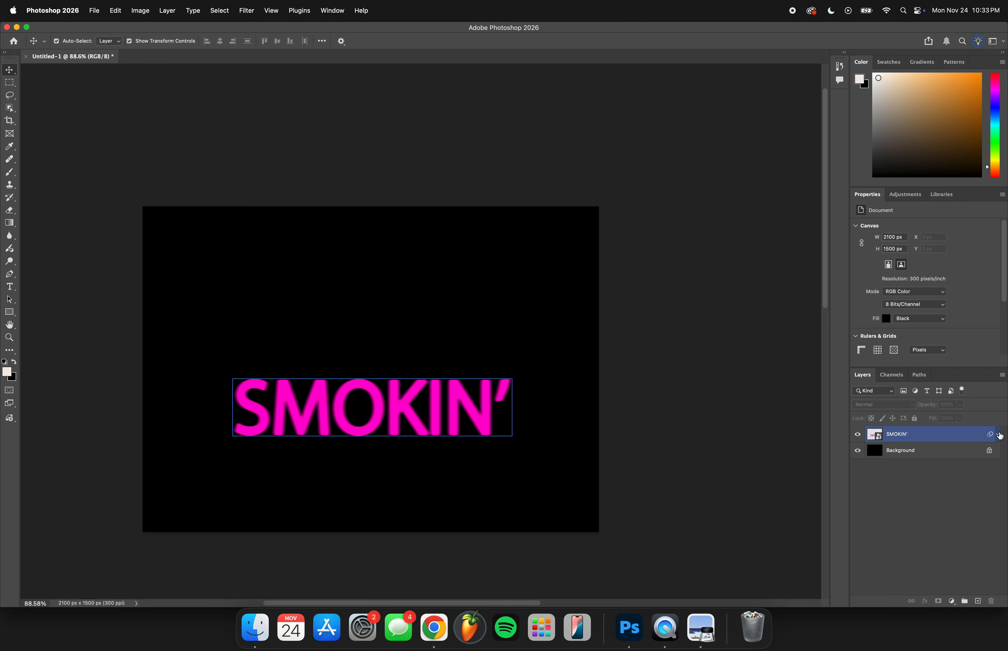
click(248, 13)
mouse_move(271, 11)
click(924, 441)
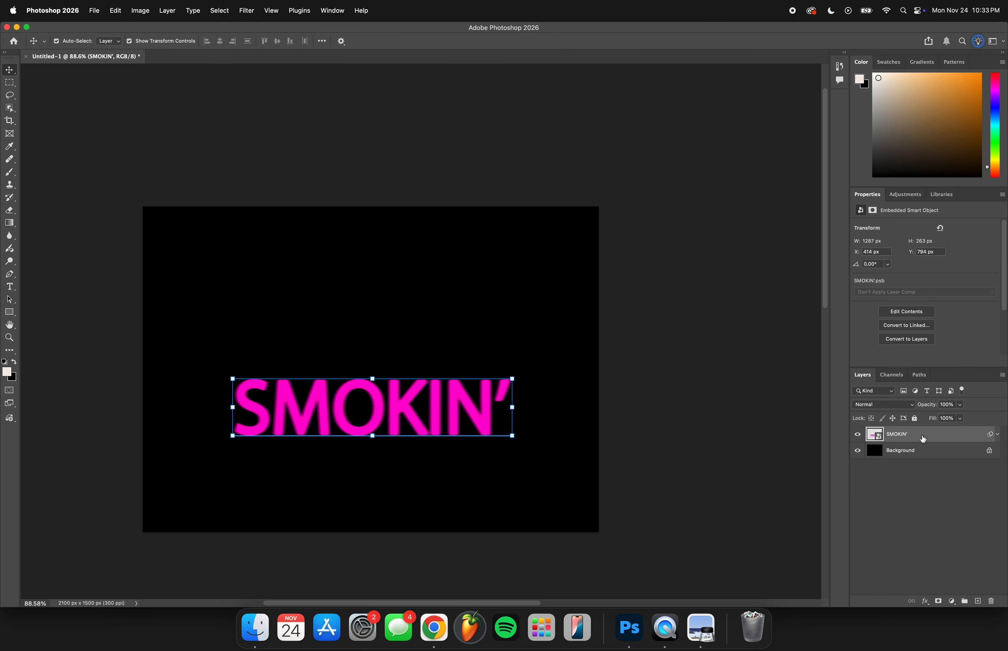
click(248, 11)
mouse_move(284, 149)
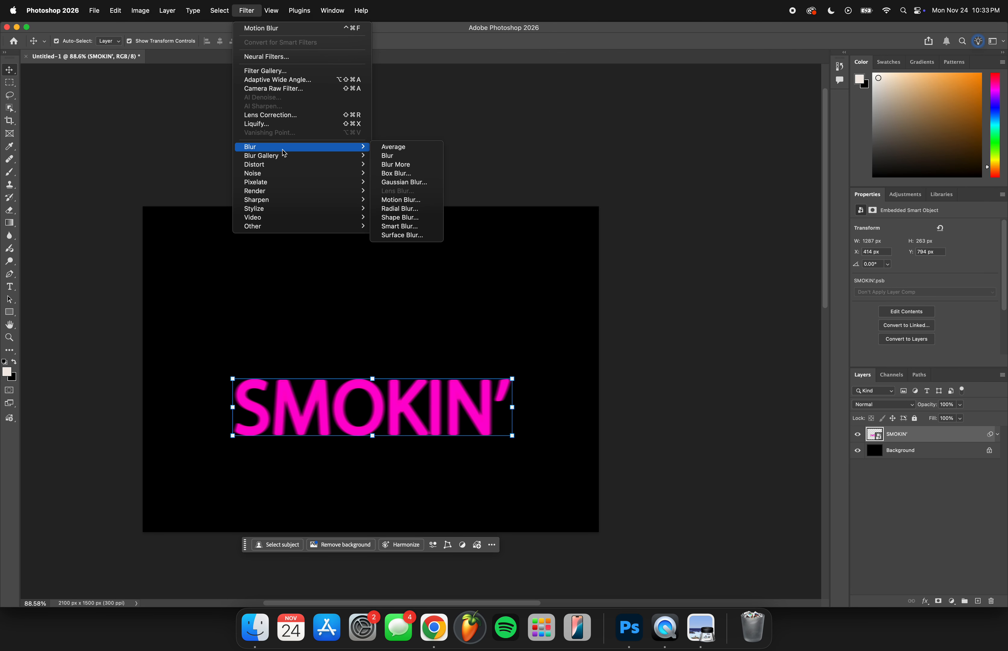
click(412, 184)
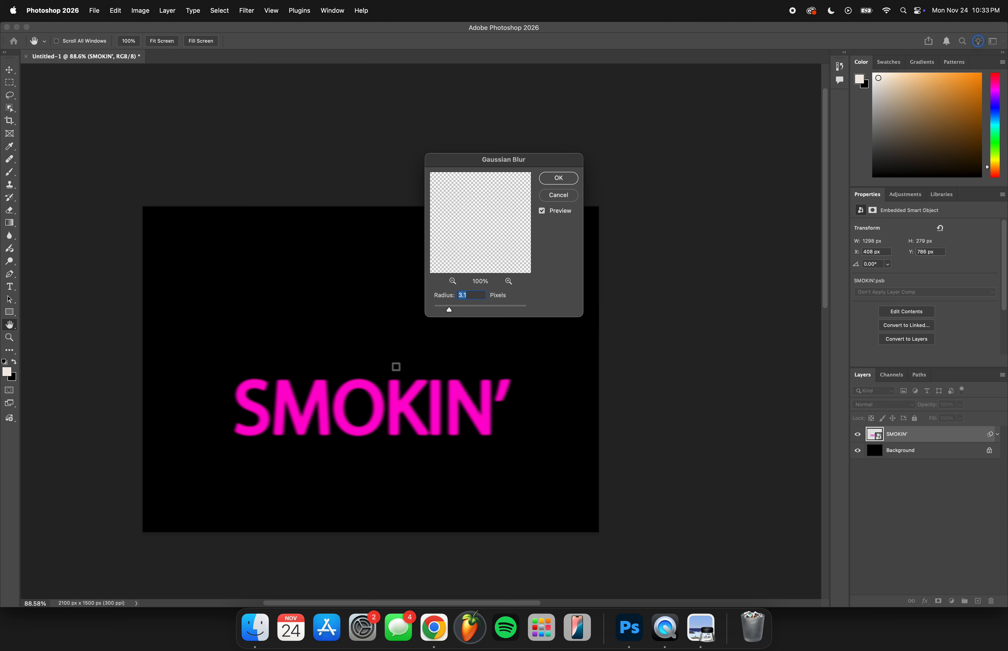
scroll(422, 369, up, 2)
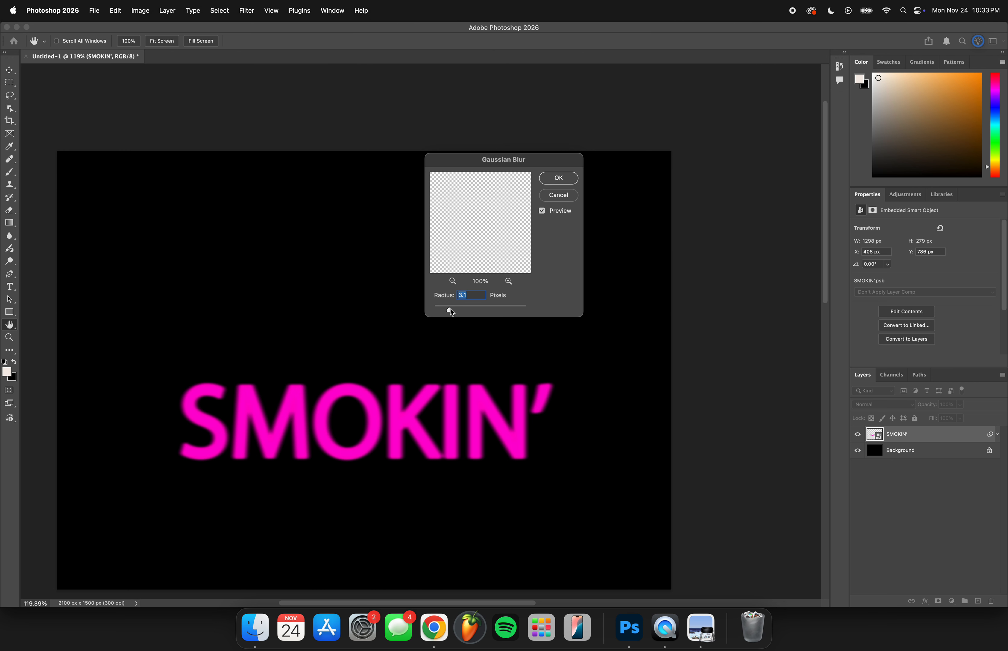
mouse_move(464, 314)
mouse_down()
mouse_move(515, 315)
mouse_move(448, 311)
mouse_up()
click(558, 178)
mouse_move(594, 366)
mouse_down()
mouse_move(571, 370)
mouse_move(583, 367)
mouse_up()
click(634, 333)
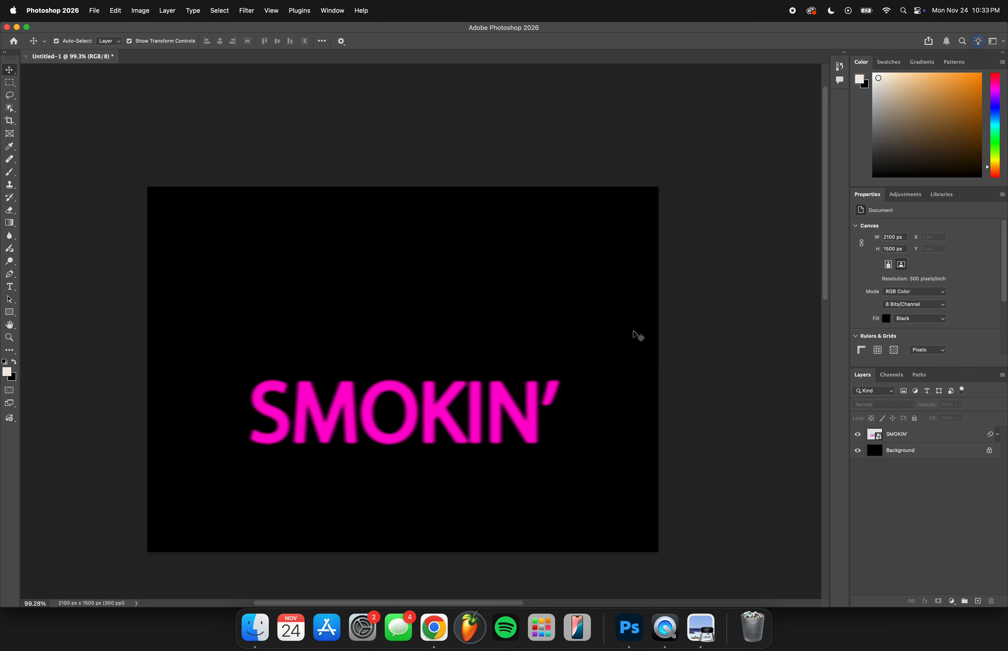
Open the SMOKIN' layer in Liquify and set the warp brush size to 175.
click(923, 434)
click(247, 11)
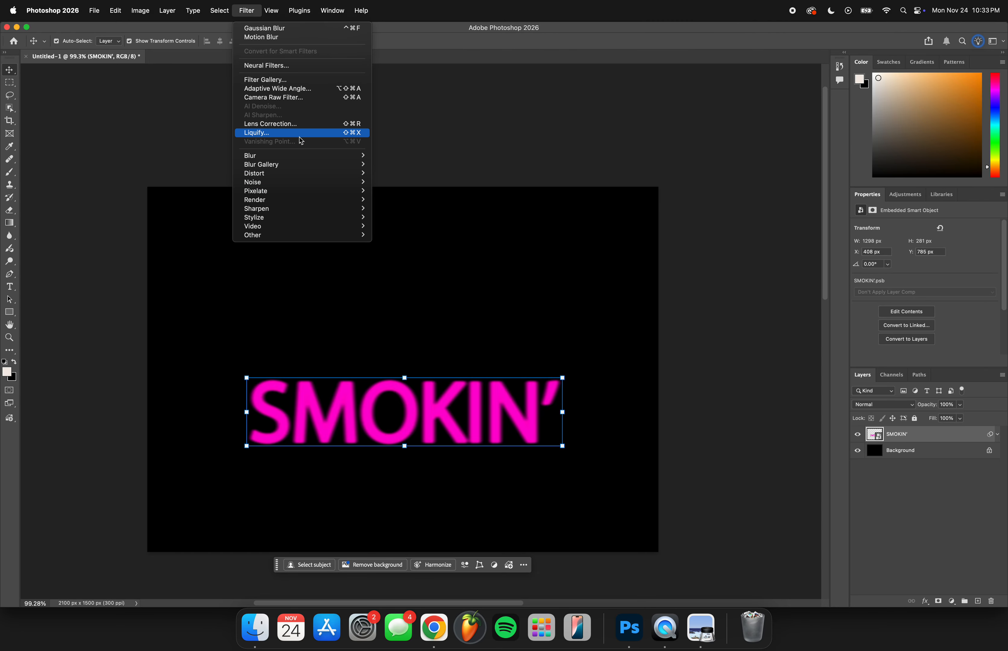
click(283, 135)
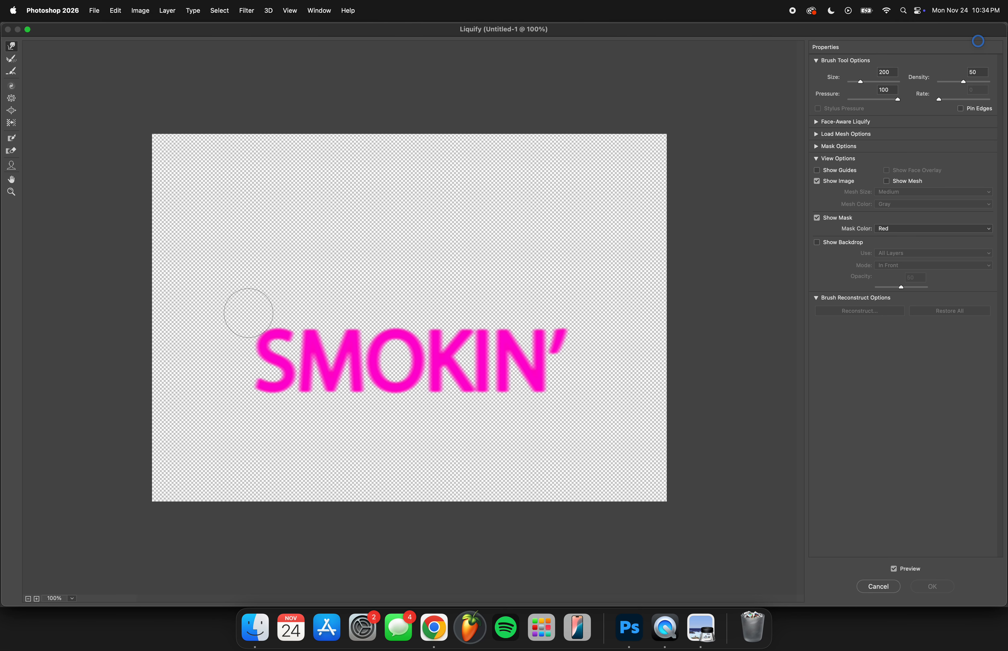
key(bracketleft)
key(bracketleft)
key(bracketleft)
key(bracketright)
Warp the top of the S upward into a wavy smoke trail that runs off the canvas's upper edge.
mouse_move(274, 334)
mouse_down()
mouse_move(283, 290)
mouse_move(270, 310)
mouse_move(268, 331)
mouse_move(284, 277)
mouse_move(270, 310)
mouse_move(283, 319)
mouse_move(261, 161)
mouse_move(273, 97)
mouse_up()
key(super+z)
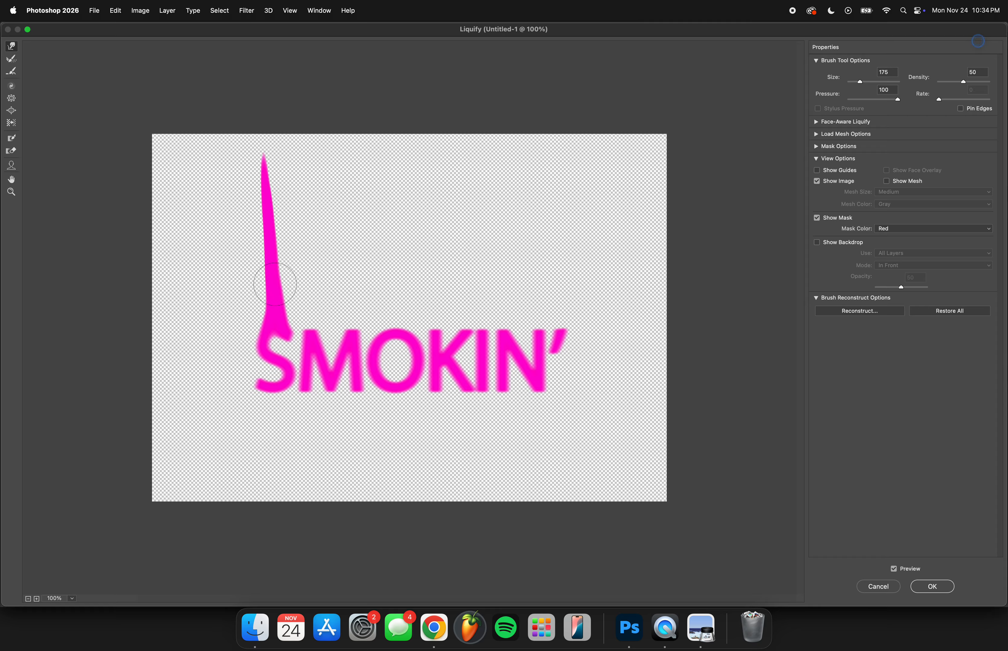
drag(275, 284, 253, 124)
drag(280, 305, 243, 162)
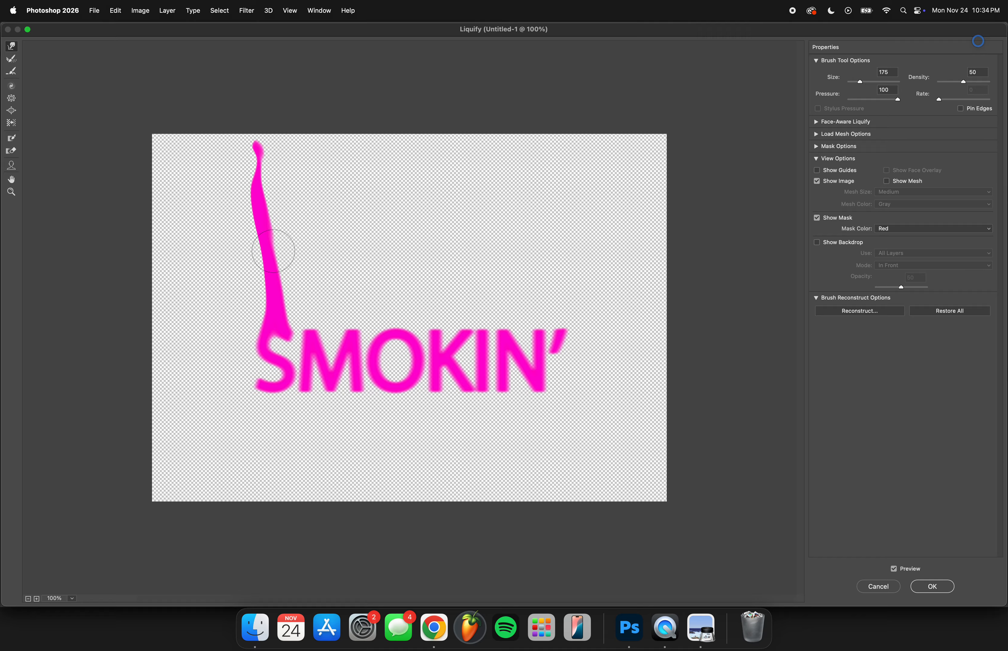
mouse_move(279, 243)
mouse_down()
mouse_move(263, 143)
mouse_move(282, 137)
mouse_up()
mouse_move(278, 272)
mouse_down()
mouse_move(259, 178)
mouse_move(283, 125)
mouse_up()
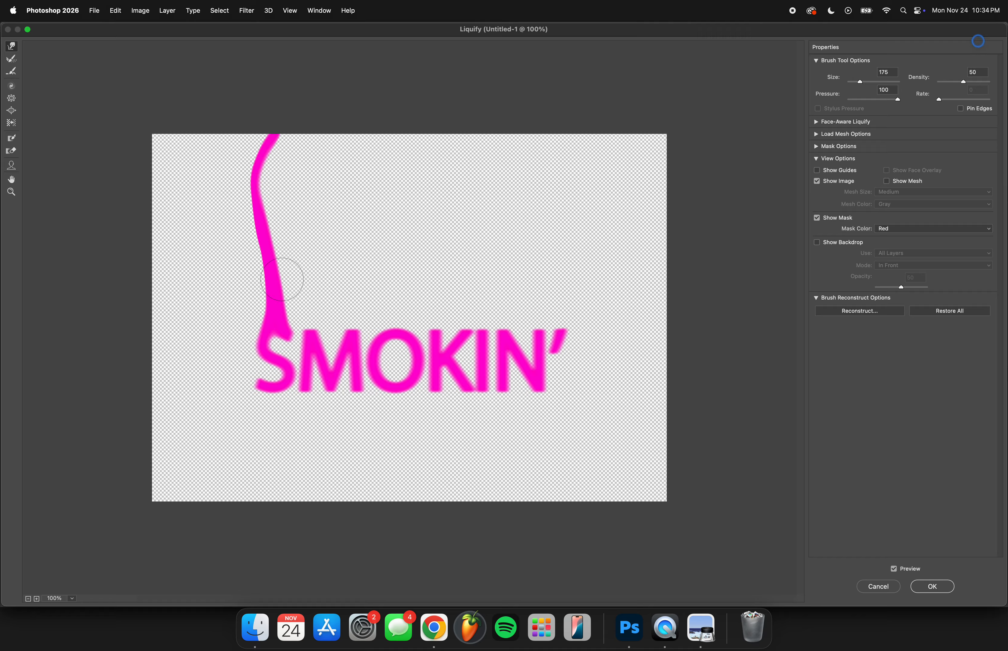
mouse_move(279, 275)
mouse_down()
mouse_move(269, 207)
mouse_move(288, 112)
mouse_up()
drag(265, 269, 265, 107)
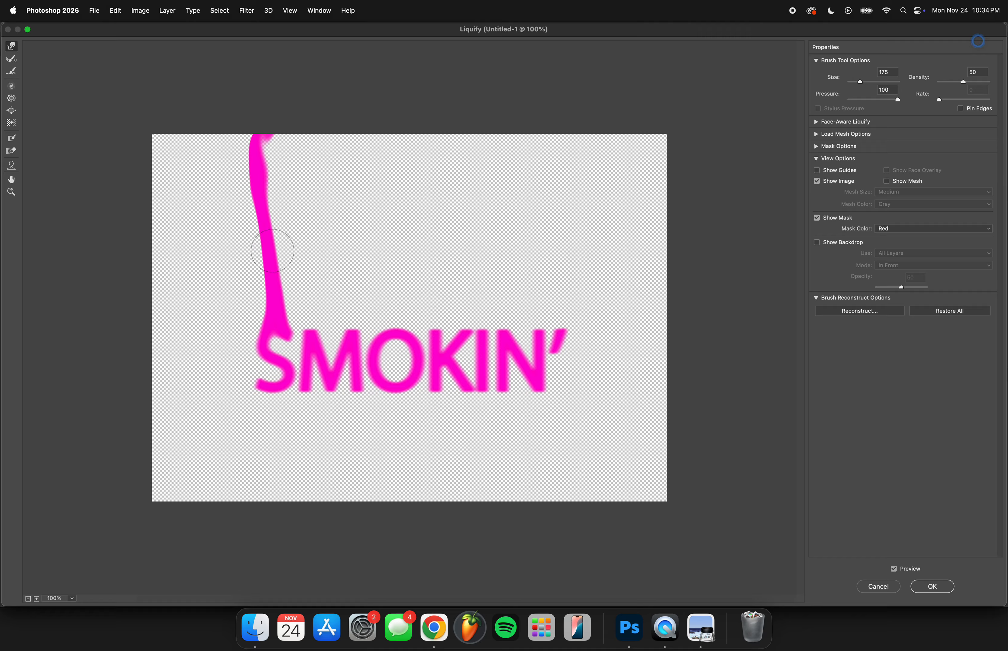
drag(272, 250, 287, 145)
mouse_move(274, 292)
mouse_down()
mouse_move(248, 154)
mouse_move(276, 194)
mouse_up()
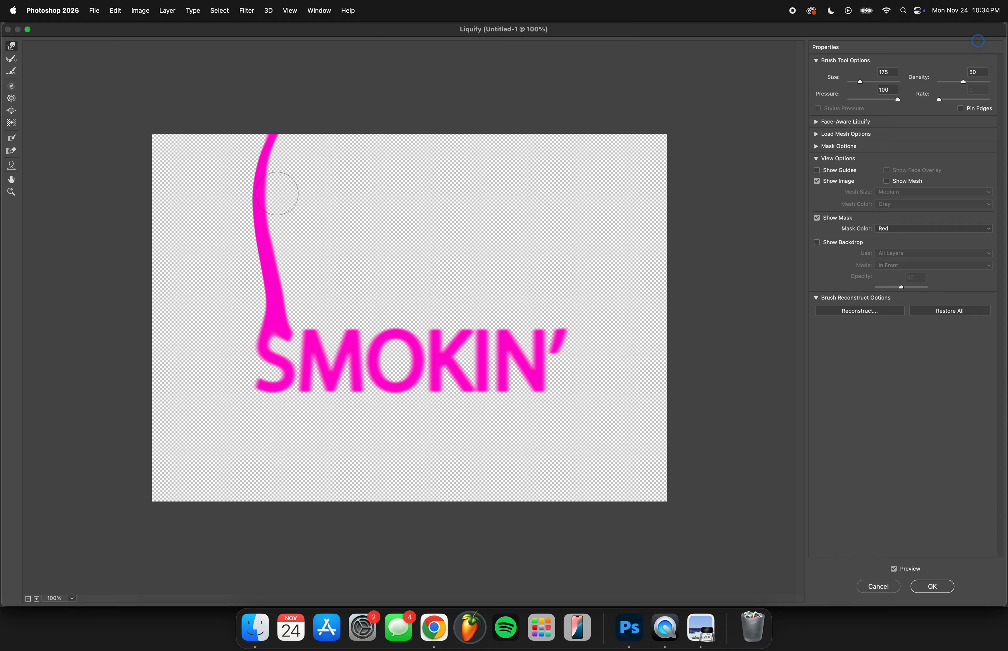
mouse_move(267, 263)
mouse_down()
mouse_move(259, 147)
mouse_move(290, 90)
mouse_up()
drag(269, 212, 308, 60)
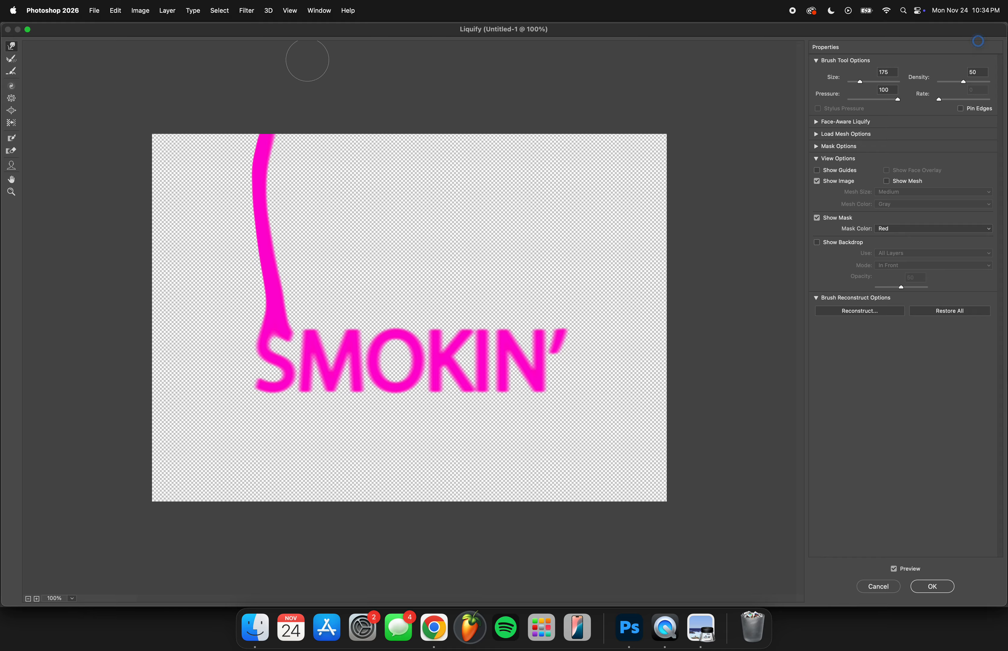
drag(280, 179, 297, 52)
Warp both upper tips of the M into thin, curving smoke trails that reach the canvas's upper edge.
drag(312, 330, 305, 182)
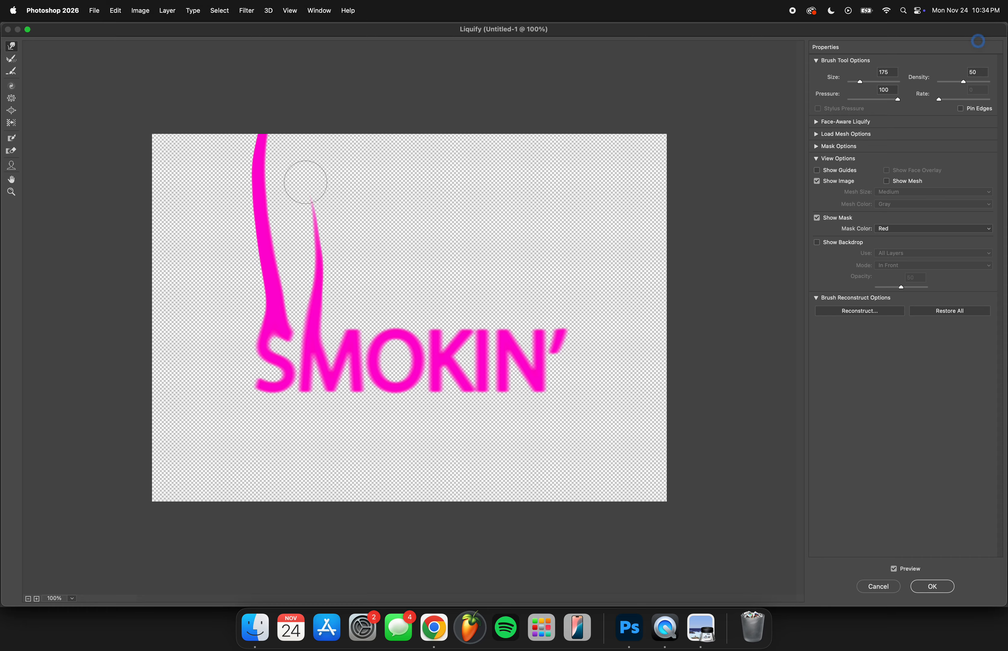
drag(318, 232, 297, 150)
drag(320, 253, 293, 155)
drag(306, 217, 298, 137)
mouse_move(308, 306)
mouse_down()
mouse_move(293, 189)
mouse_move(323, 311)
mouse_move(290, 162)
mouse_up()
drag(311, 242, 296, 130)
drag(299, 183, 315, 94)
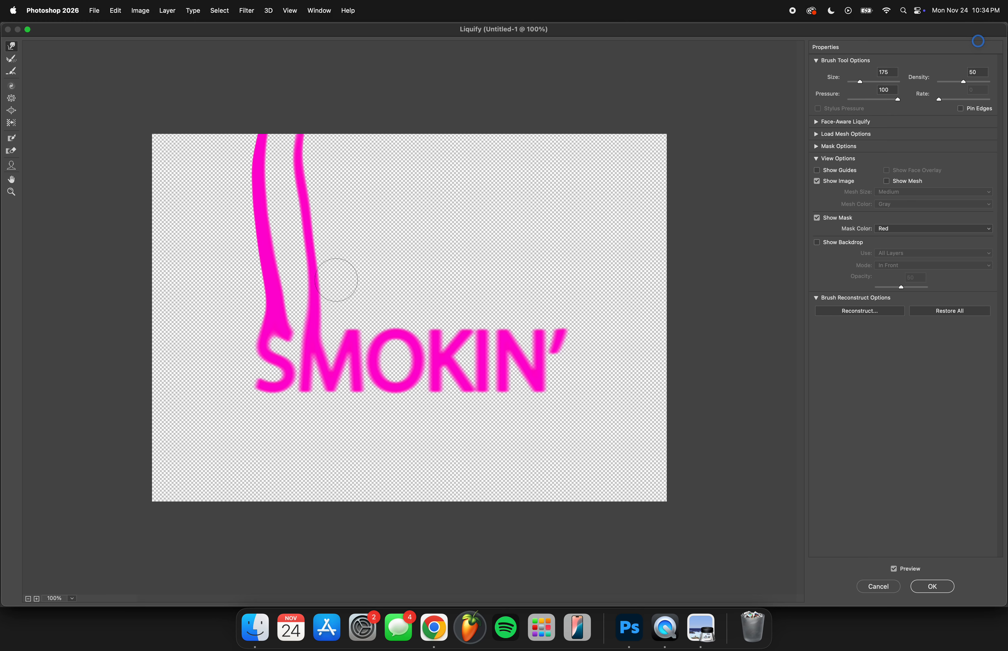
drag(352, 331, 346, 247)
mouse_move(362, 302)
mouse_down()
mouse_move(338, 204)
mouse_move(343, 123)
mouse_move(359, 134)
mouse_move(366, 122)
mouse_move(348, 183)
mouse_move(378, 115)
mouse_move(333, 187)
mouse_move(375, 109)
mouse_move(345, 166)
mouse_move(403, 96)
mouse_up()
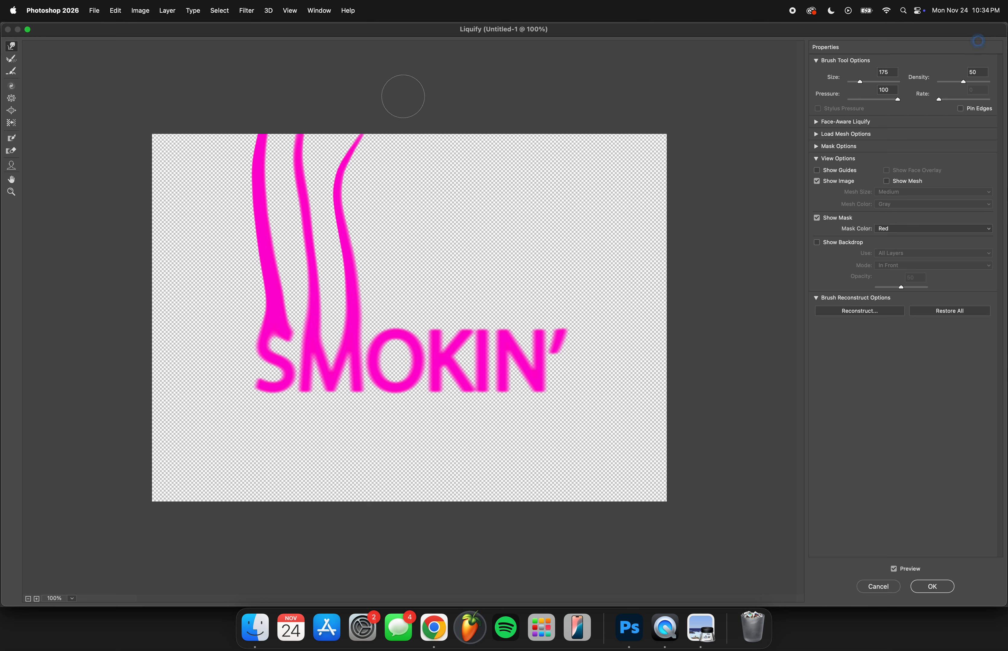
Try warping the tops of the O and the K upward, and undo the strokes.
drag(388, 325, 409, 290)
mouse_move(382, 330)
mouse_down()
mouse_move(402, 290)
mouse_move(375, 326)
mouse_move(398, 294)
mouse_move(400, 327)
mouse_up()
key(super+z)
key(super+z)
key(super+z)
key(super+z)
key(super+z)
key(super+z)
drag(445, 363, 436, 288)
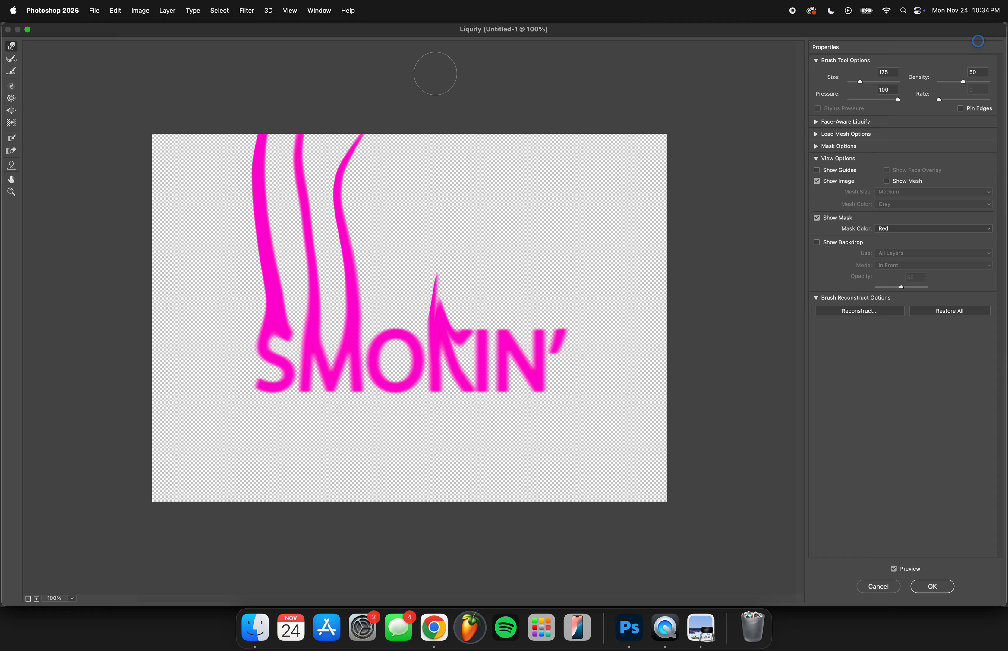
key(super+z)
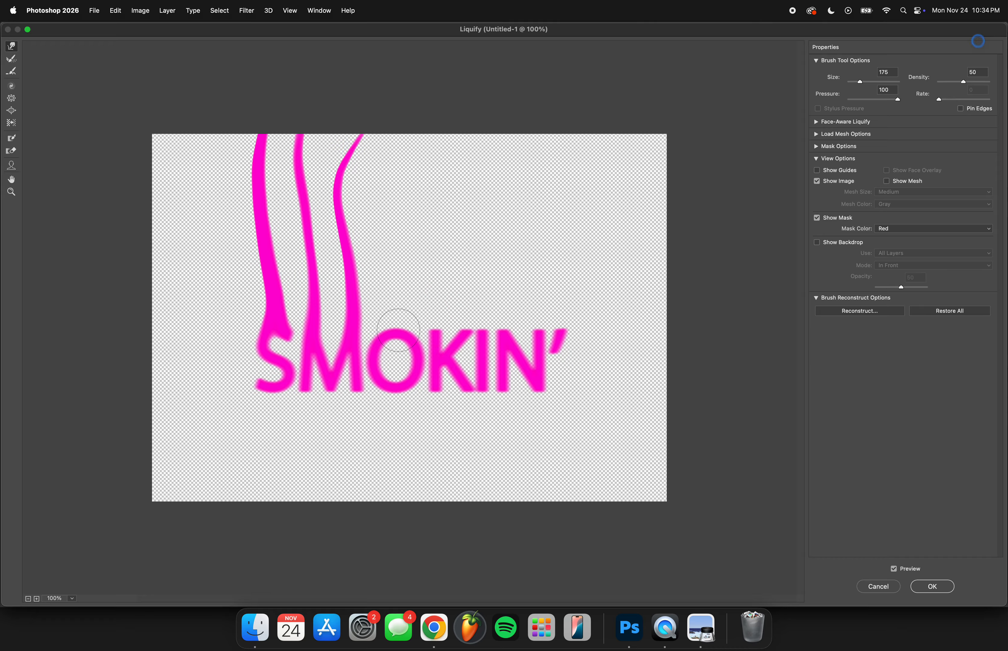
Warp the top of the O into a thick smoke trail to the canvas's upper edge, undoing the strokes that miss.
mouse_move(399, 330)
mouse_down()
mouse_move(395, 306)
mouse_move(399, 327)
mouse_move(379, 327)
mouse_move(403, 281)
mouse_move(388, 327)
mouse_move(400, 270)
mouse_up()
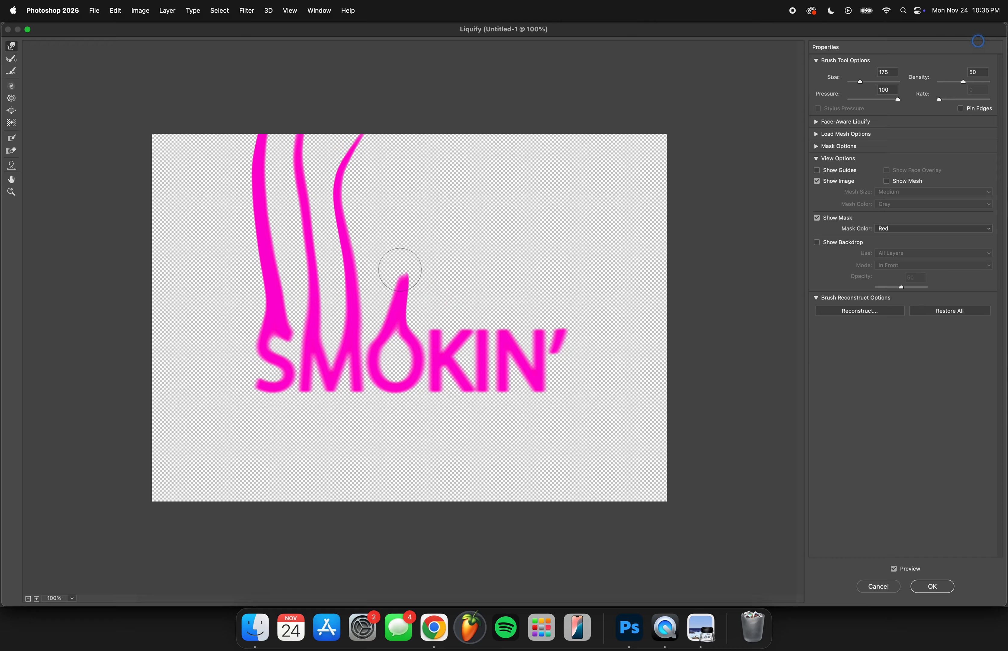
key(super+z)
key(super+z)
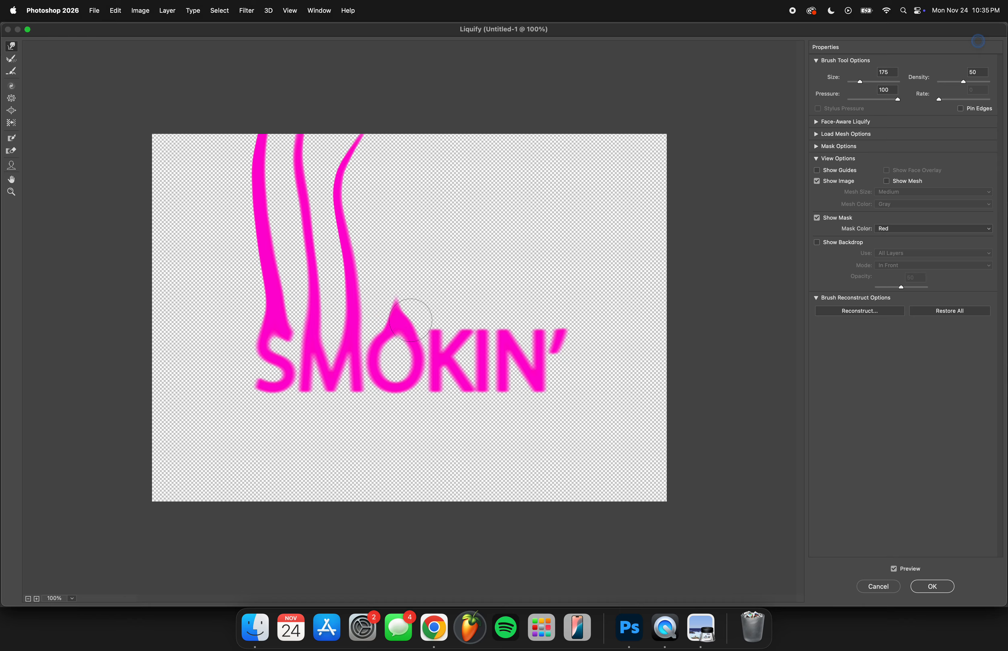
mouse_move(411, 321)
mouse_down()
mouse_move(385, 322)
mouse_move(390, 304)
mouse_move(376, 328)
mouse_move(390, 303)
mouse_move(389, 244)
mouse_up()
mouse_move(399, 299)
mouse_down()
mouse_move(388, 221)
mouse_move(396, 136)
mouse_up()
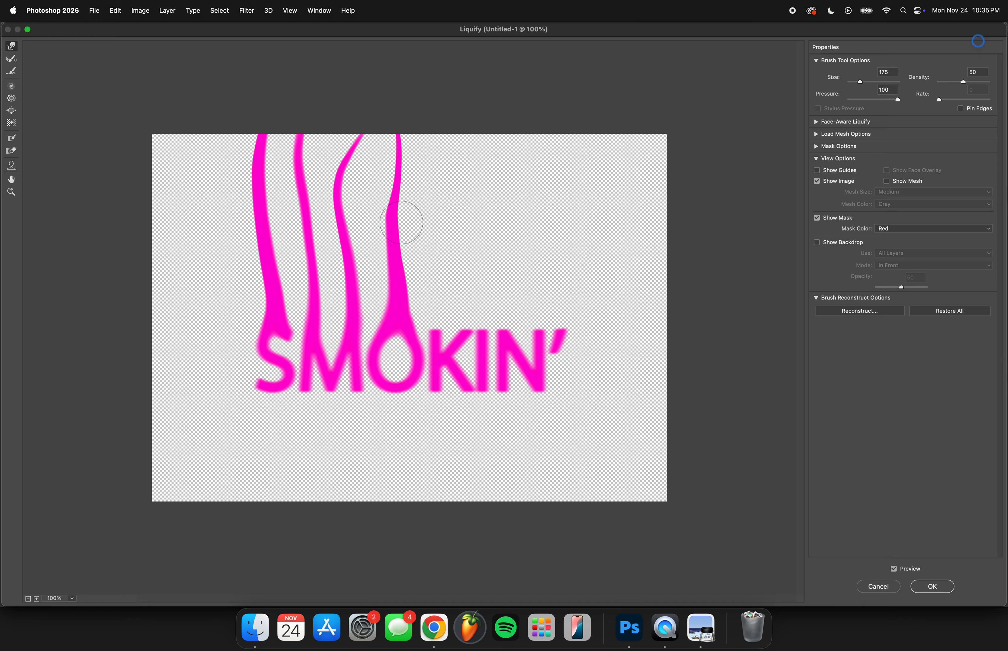
mouse_move(404, 306)
mouse_down()
mouse_move(405, 198)
mouse_move(383, 76)
mouse_up()
drag(407, 255, 376, 99)
drag(419, 292, 387, 117)
drag(389, 277, 372, 102)
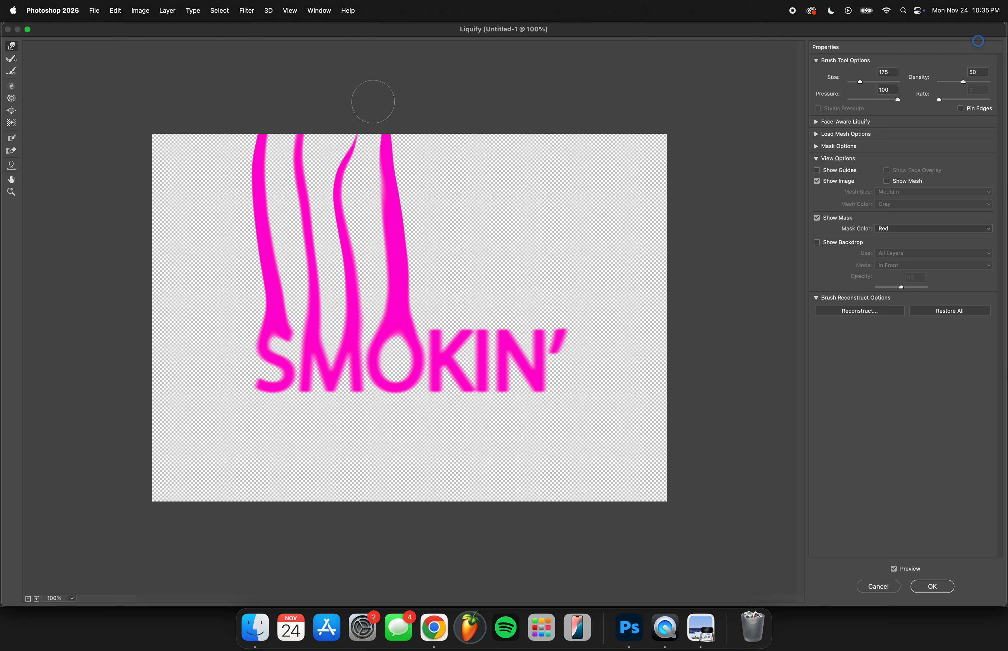
key(super+z)
drag(392, 187, 390, 90)
Warp the top of the K's vertical stem into a thin, wavy smoke trail that reaches the canvas's upper edge.
mouse_move(438, 332)
mouse_down()
mouse_move(446, 252)
mouse_move(427, 157)
mouse_up()
drag(441, 207, 418, 148)
mouse_move(444, 225)
mouse_down()
mouse_move(426, 153)
mouse_move(444, 250)
mouse_move(413, 108)
mouse_up()
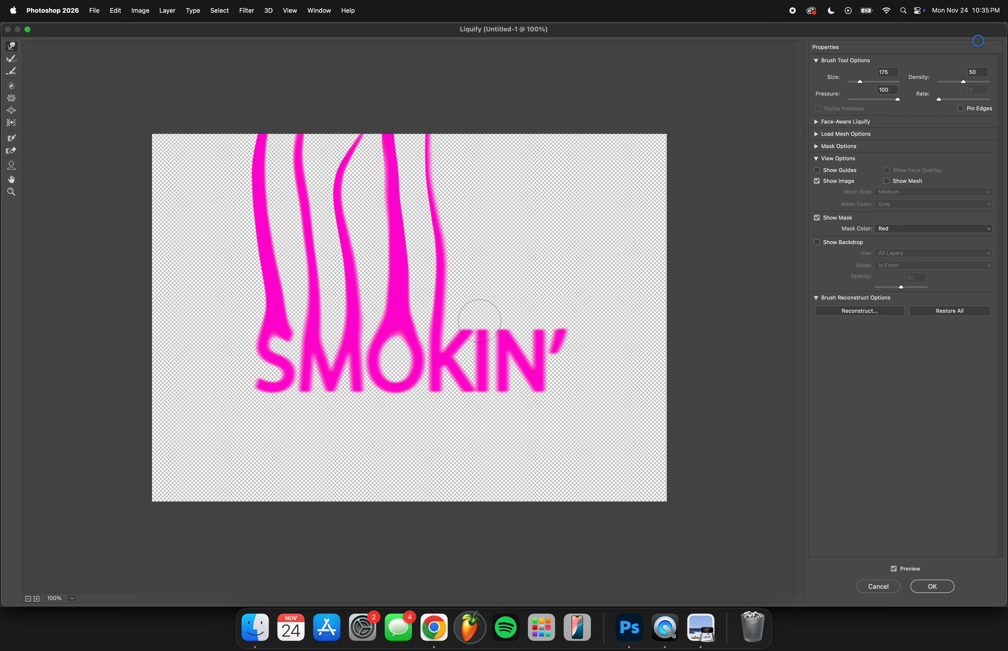
Warp the K's upper arm into a thin smoke trail to the canvas's upper edge, and reshape the stem's trail beside it.
drag(466, 330, 469, 243)
drag(485, 296, 465, 186)
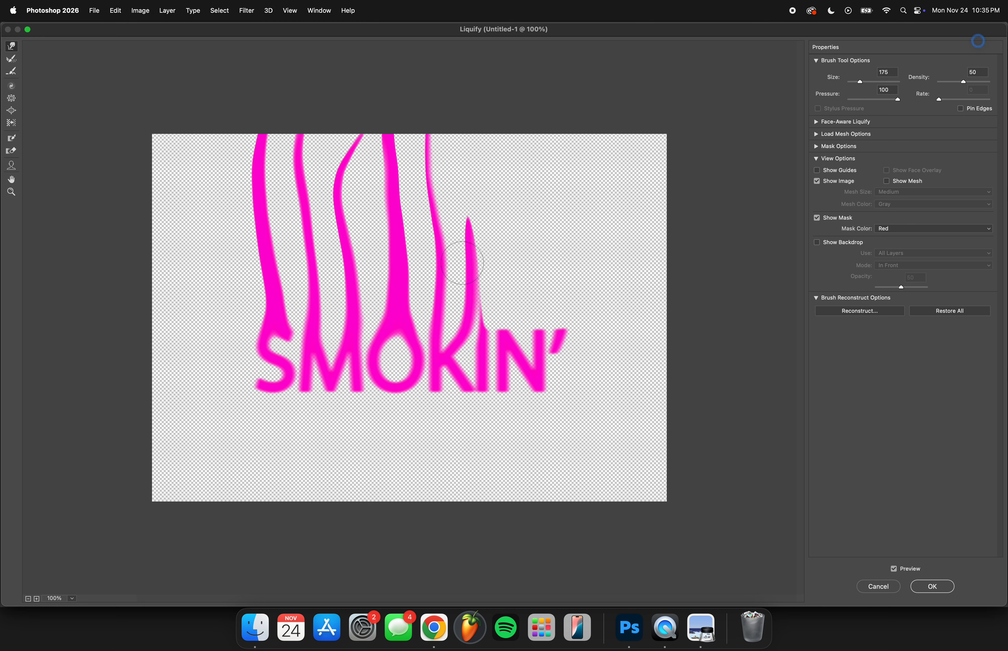
drag(473, 265, 463, 203)
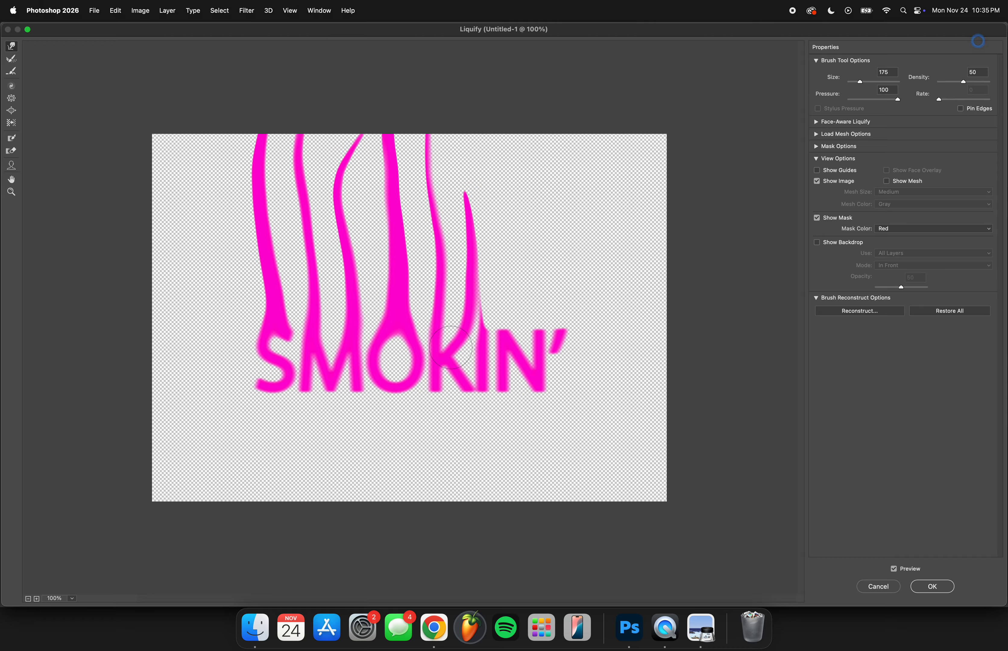
drag(439, 325, 432, 126)
drag(432, 166, 438, 94)
mouse_move(479, 303)
mouse_down()
mouse_move(453, 159)
mouse_move(466, 178)
mouse_move(488, 99)
mouse_up()
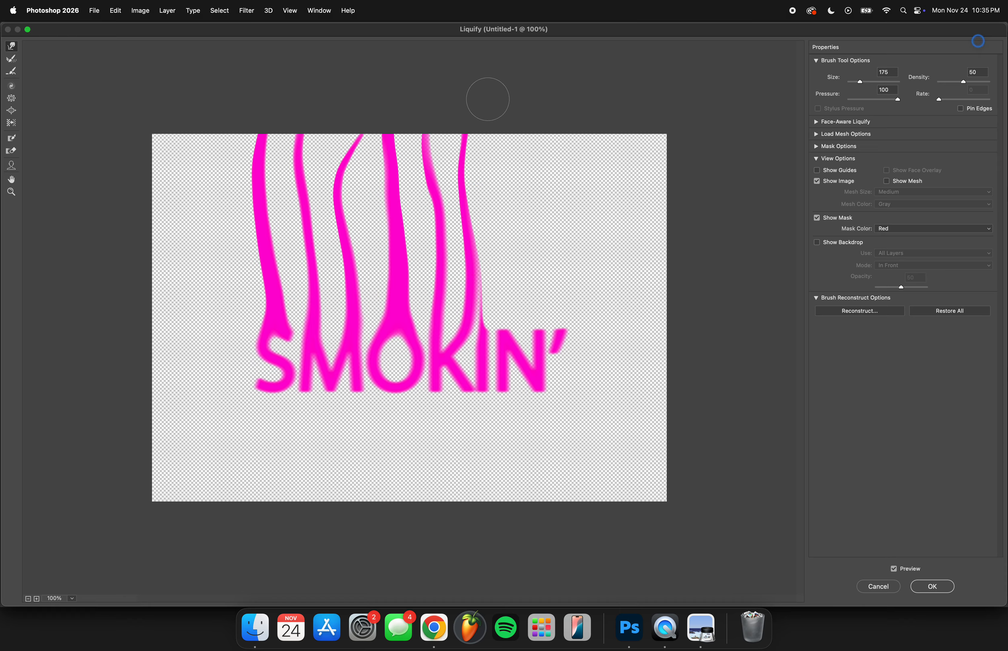
Warp the tops of the I and the N's left stem into narrow smoke trails that reach the canvas's upper edge.
mouse_move(506, 365)
mouse_down()
mouse_move(493, 330)
mouse_move(499, 297)
mouse_move(488, 334)
mouse_move(503, 285)
mouse_move(494, 301)
mouse_move(496, 185)
mouse_up()
drag(499, 225, 495, 153)
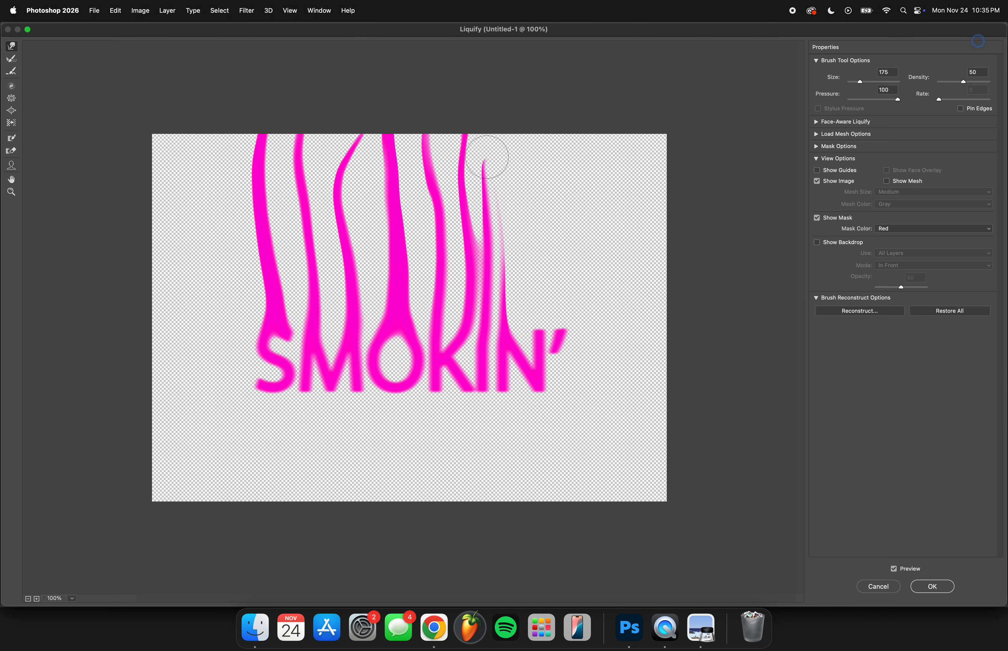
mouse_move(508, 202)
mouse_down()
mouse_move(487, 173)
mouse_move(499, 161)
mouse_up()
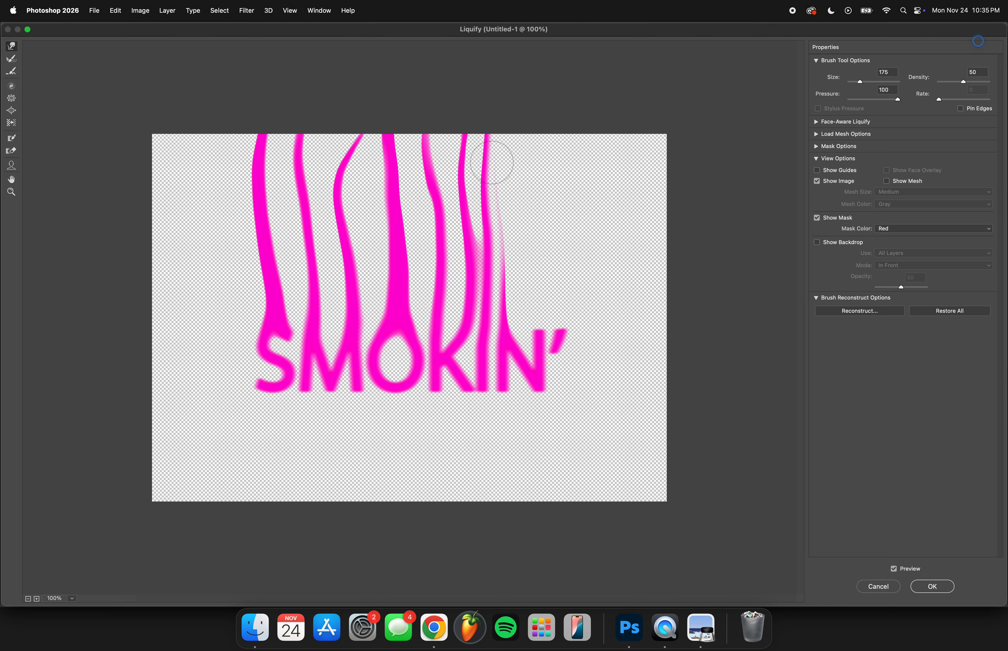
drag(508, 329, 513, 119)
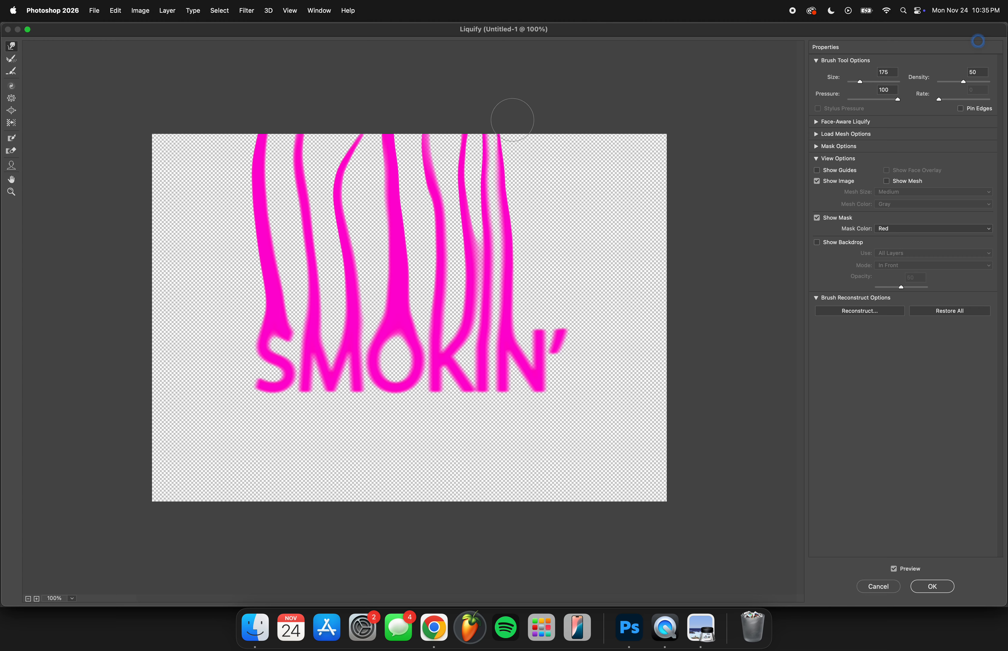
Warp the top of the N's right stem into a curving smoke trail that reaches the canvas's upper edge.
drag(551, 357, 533, 164)
drag(549, 202, 523, 159)
mouse_move(537, 303)
mouse_down()
mouse_move(538, 188)
mouse_move(514, 123)
mouse_up()
drag(537, 182, 516, 132)
drag(540, 209, 517, 121)
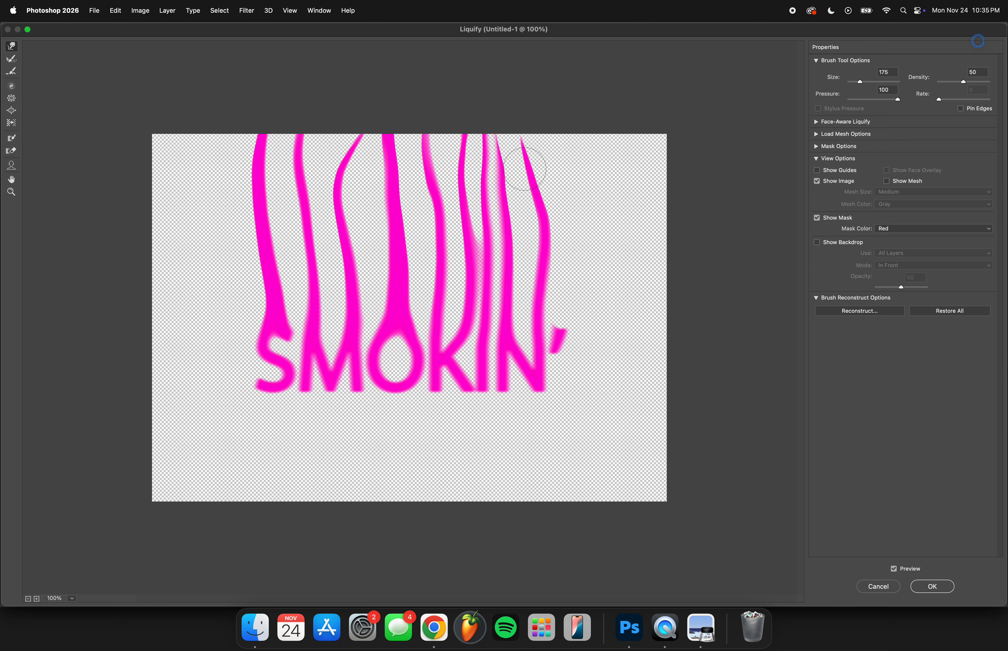
drag(525, 168, 520, 120)
mouse_move(533, 224)
mouse_down()
mouse_move(531, 180)
mouse_move(551, 128)
mouse_up()
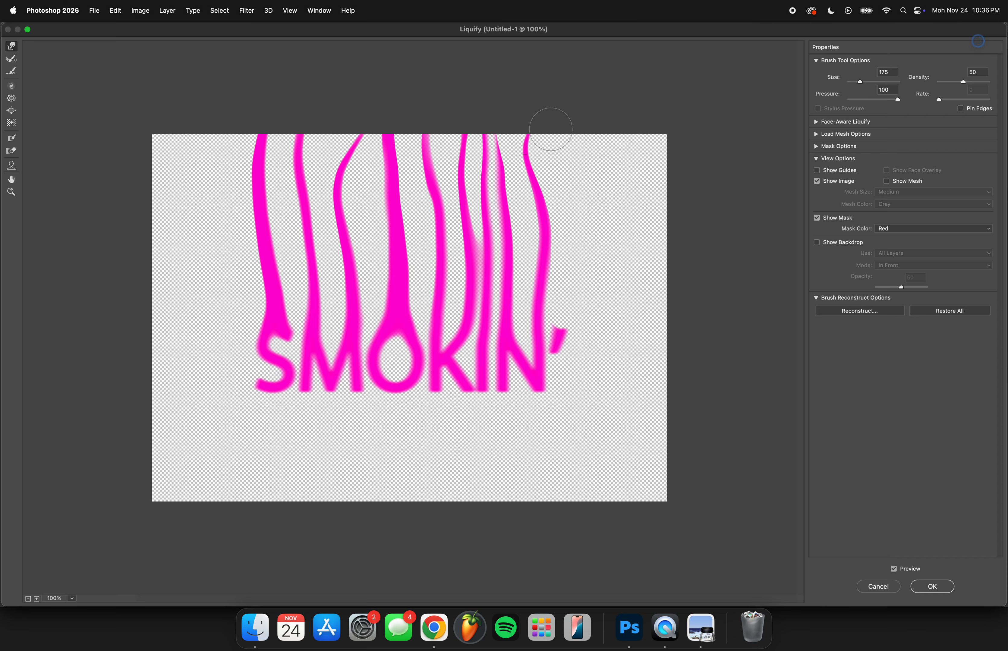
Warp the apostrophe upward into a thin, S-curved smoke trail that reaches the canvas's upper edge.
mouse_move(572, 341)
mouse_down()
mouse_move(582, 245)
mouse_move(573, 175)
mouse_up()
mouse_move(582, 271)
mouse_down()
mouse_move(567, 164)
mouse_move(543, 141)
mouse_up()
drag(566, 182, 557, 147)
drag(569, 210, 576, 140)
drag(570, 267, 562, 137)
drag(575, 199, 565, 112)
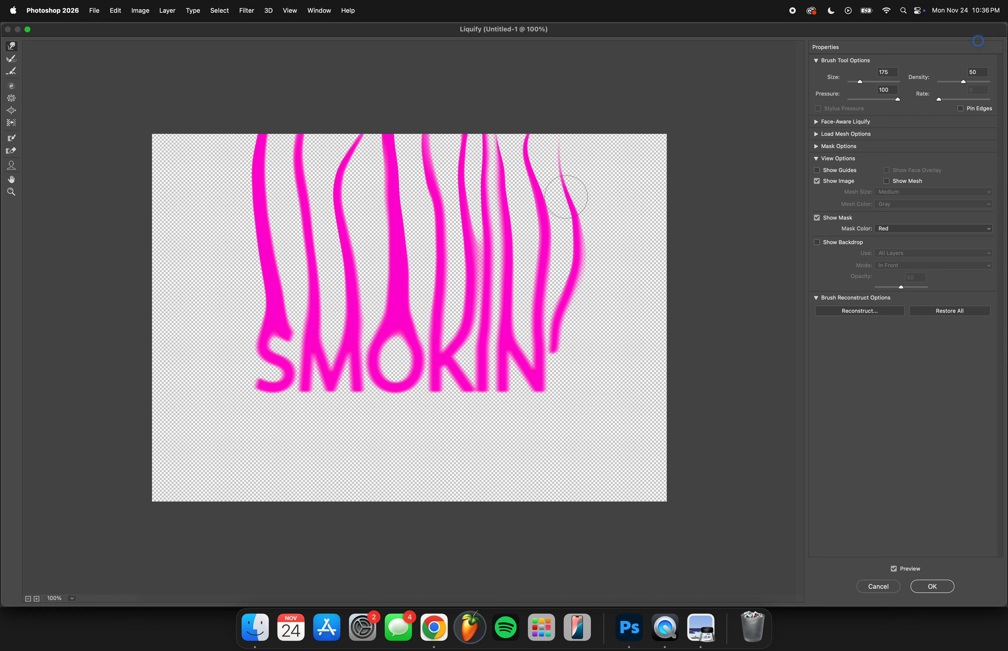
drag(581, 208, 569, 140)
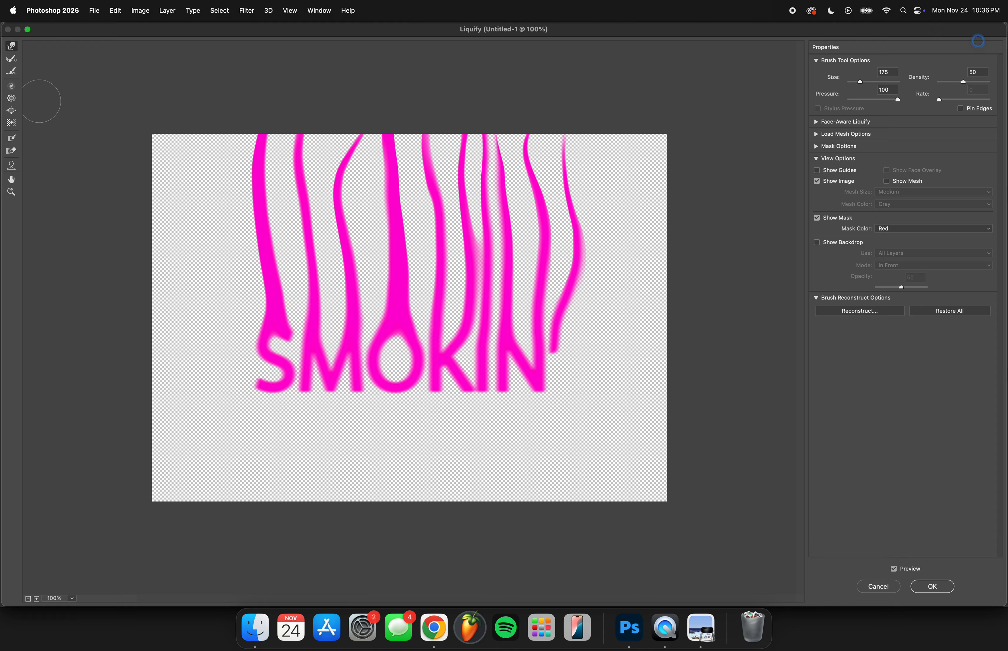
Try the Pucker tool at size 250 and the Bloat tool at size 125 on the S's trail, undoing both.
click(13, 112)
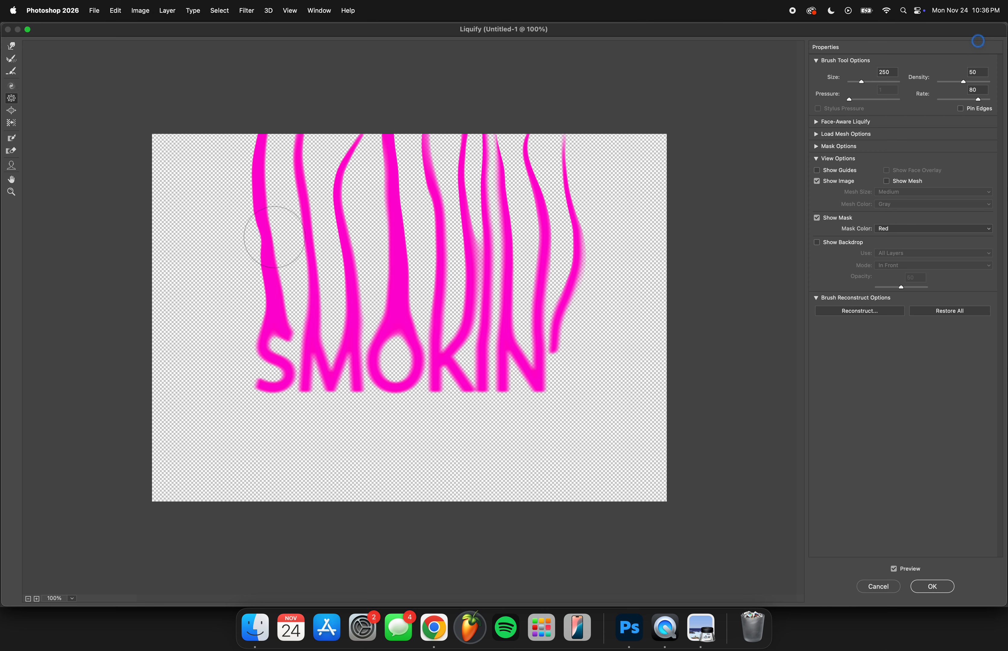
key(super+z)
click(12, 111)
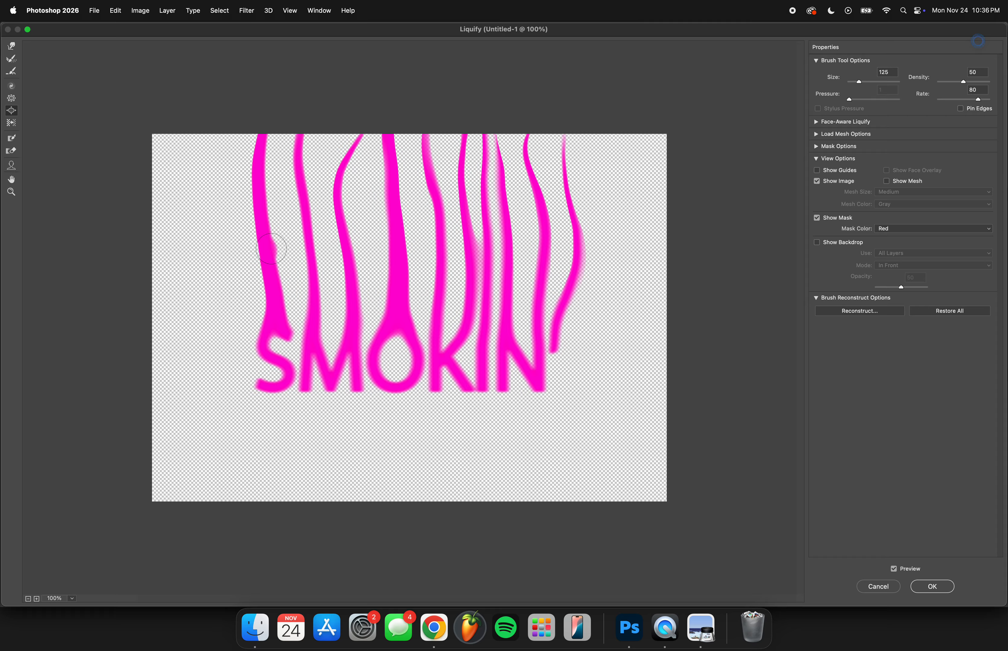
key(super+z)
Pucker the lower part of the S's trail and the bodies of the letters with a size 150 brush.
mouse_move(274, 258)
mouse_down()
mouse_move(288, 254)
mouse_move(286, 265)
mouse_move(275, 207)
mouse_move(283, 300)
mouse_up()
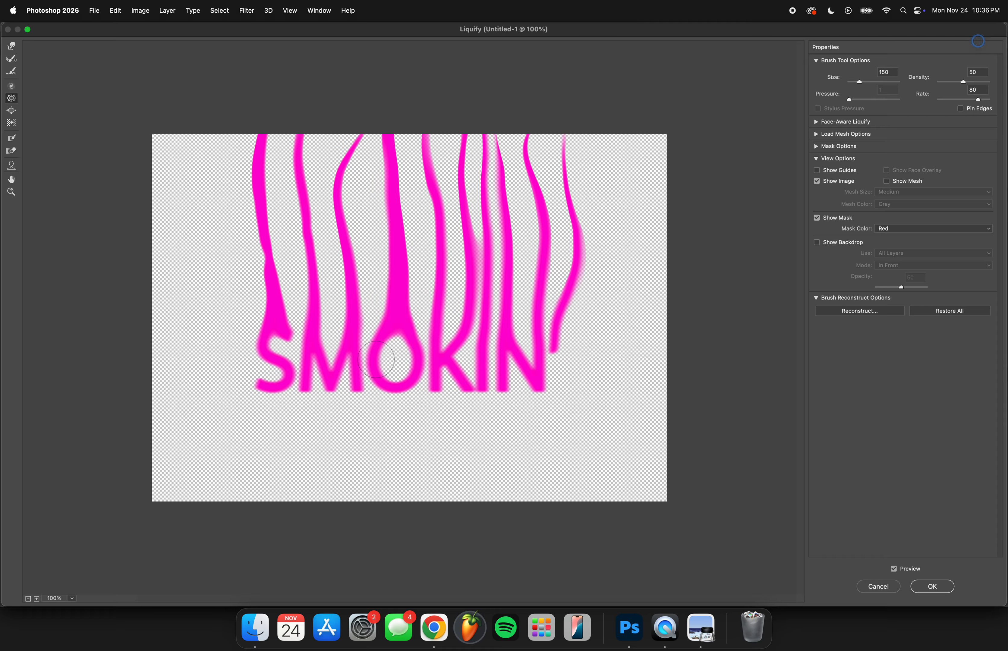
mouse_move(283, 360)
mouse_down()
mouse_move(273, 341)
mouse_move(290, 370)
mouse_move(284, 358)
mouse_move(327, 364)
mouse_up()
mouse_move(415, 375)
mouse_down()
mouse_move(445, 352)
mouse_move(518, 367)
mouse_move(451, 351)
mouse_move(382, 363)
mouse_up()
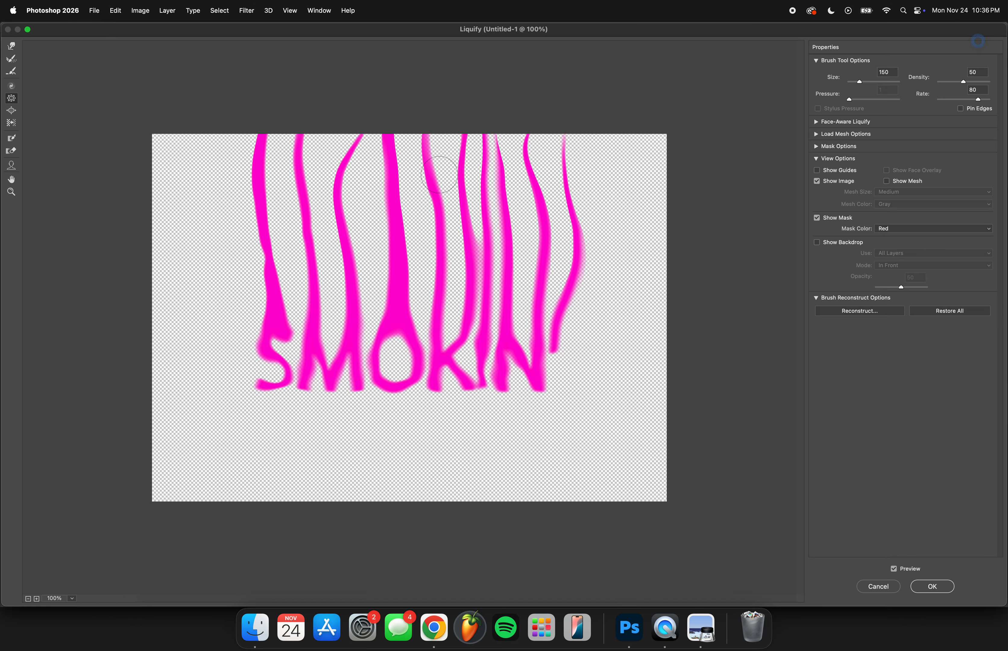
Pucker the smoke trails above the letters with the size 150 brush to make their thickness uneven.
mouse_move(417, 290)
mouse_down()
mouse_move(404, 259)
mouse_move(439, 219)
mouse_move(433, 176)
mouse_up()
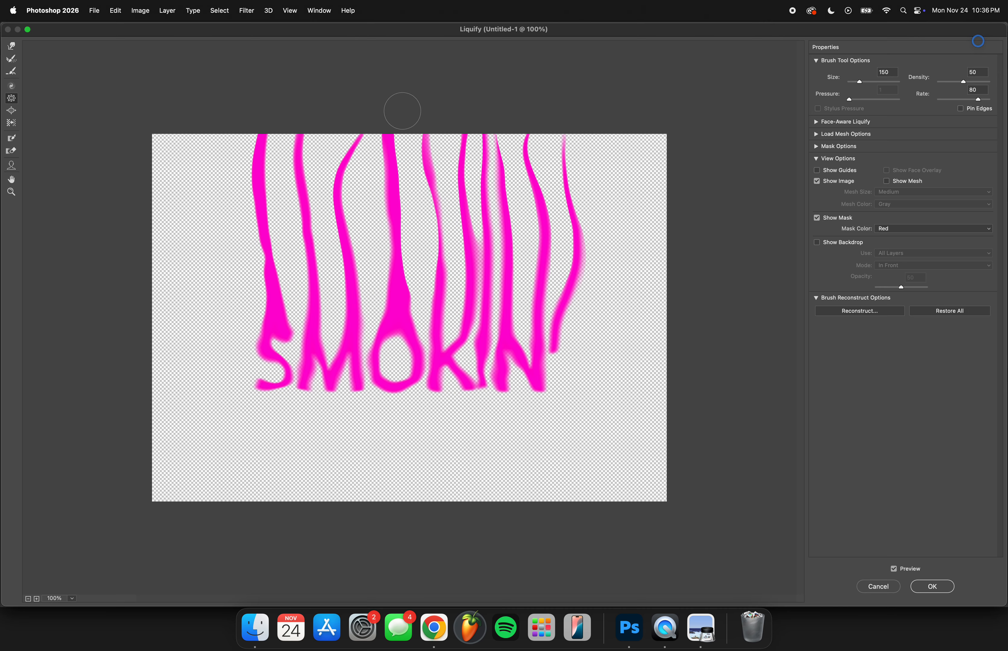
drag(470, 303, 460, 187)
drag(473, 280, 479, 214)
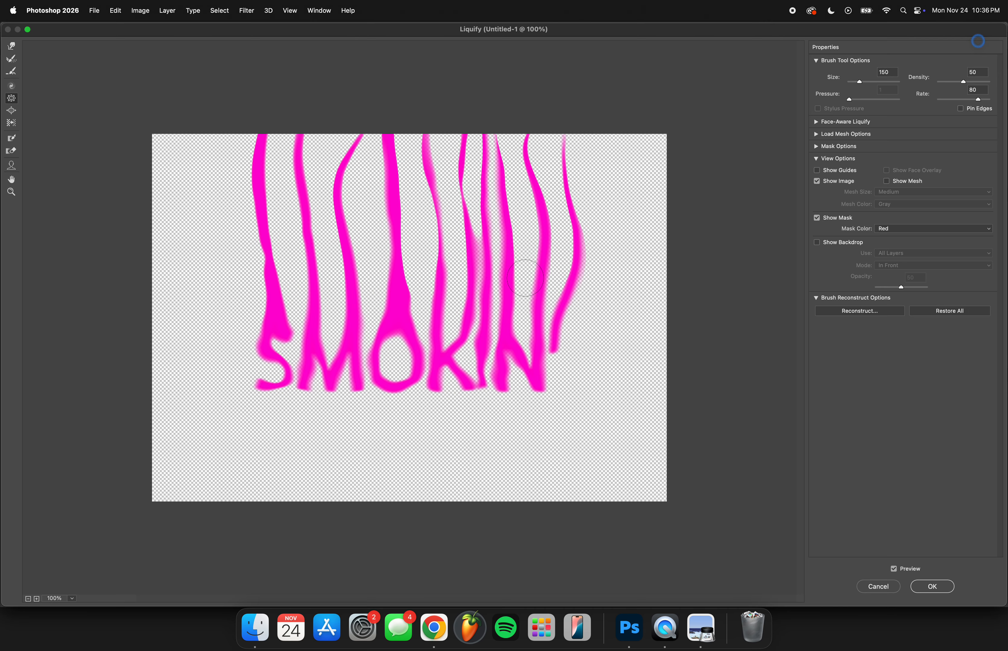
mouse_move(509, 296)
mouse_down()
mouse_move(513, 267)
mouse_move(507, 307)
mouse_move(535, 270)
mouse_move(545, 274)
mouse_move(526, 176)
mouse_up()
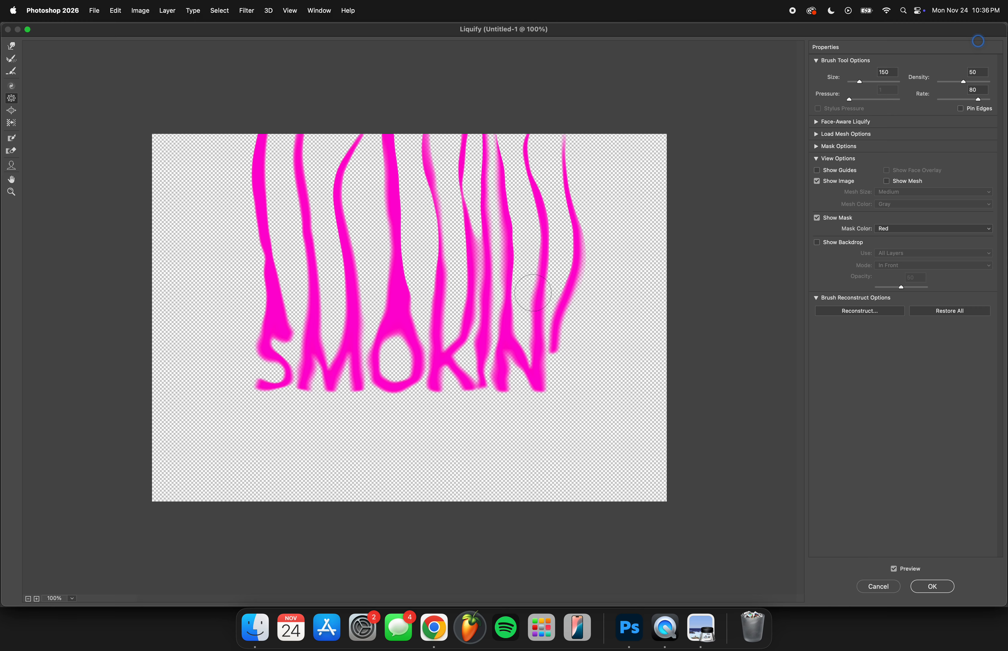
drag(272, 325, 275, 269)
drag(324, 299, 317, 275)
drag(353, 300, 341, 191)
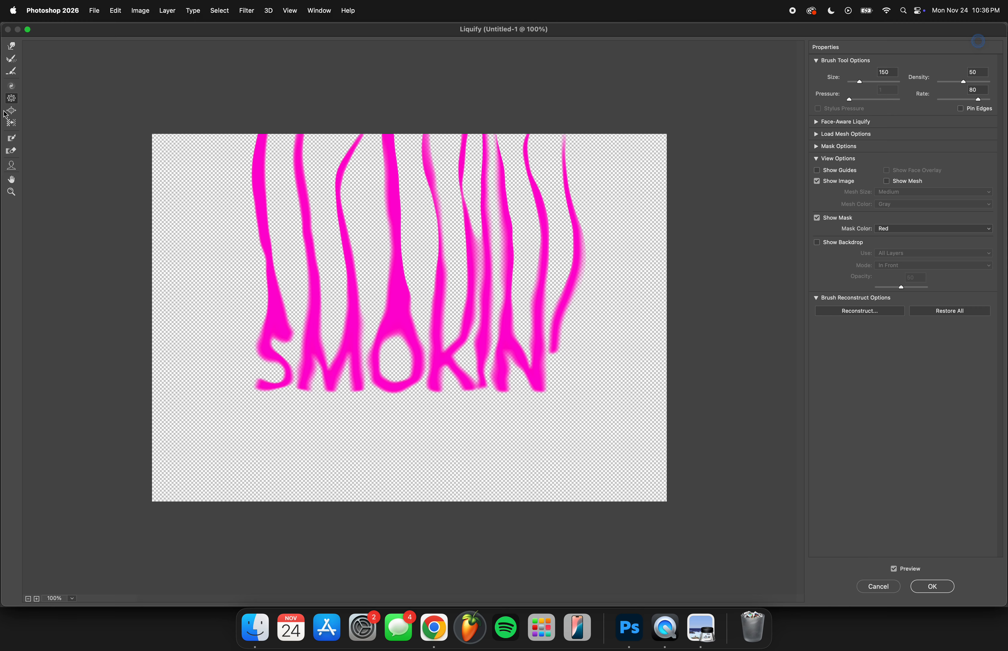
Bloat parts of the smoke trails above the S, M and O with a size 125 brush.
click(9, 112)
drag(258, 232, 250, 132)
mouse_move(332, 317)
mouse_down()
mouse_move(321, 351)
mouse_move(322, 310)
mouse_up()
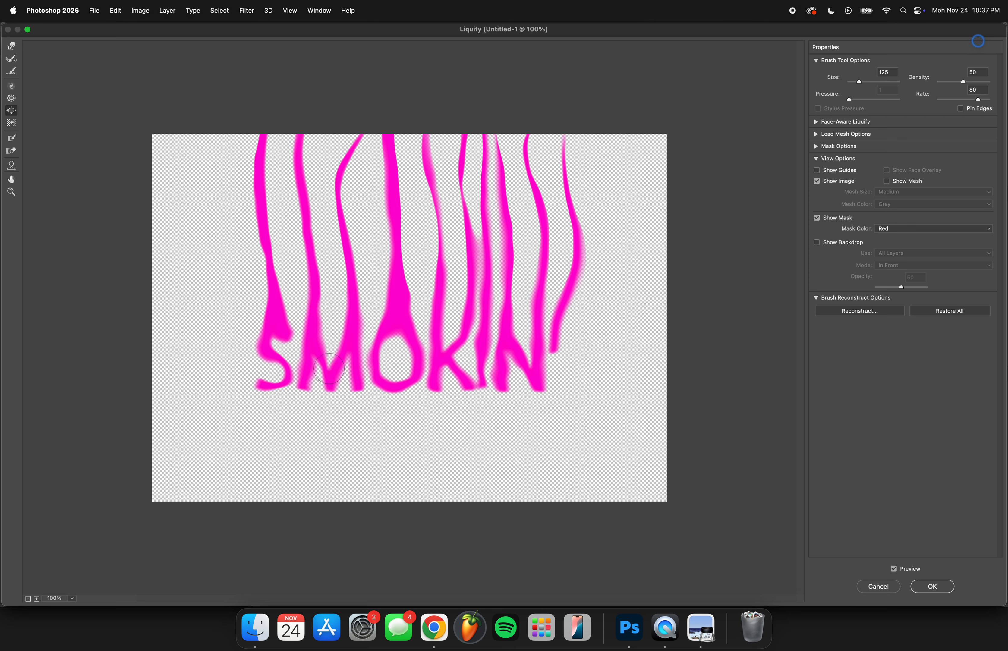
drag(324, 371, 360, 250)
drag(404, 324, 394, 214)
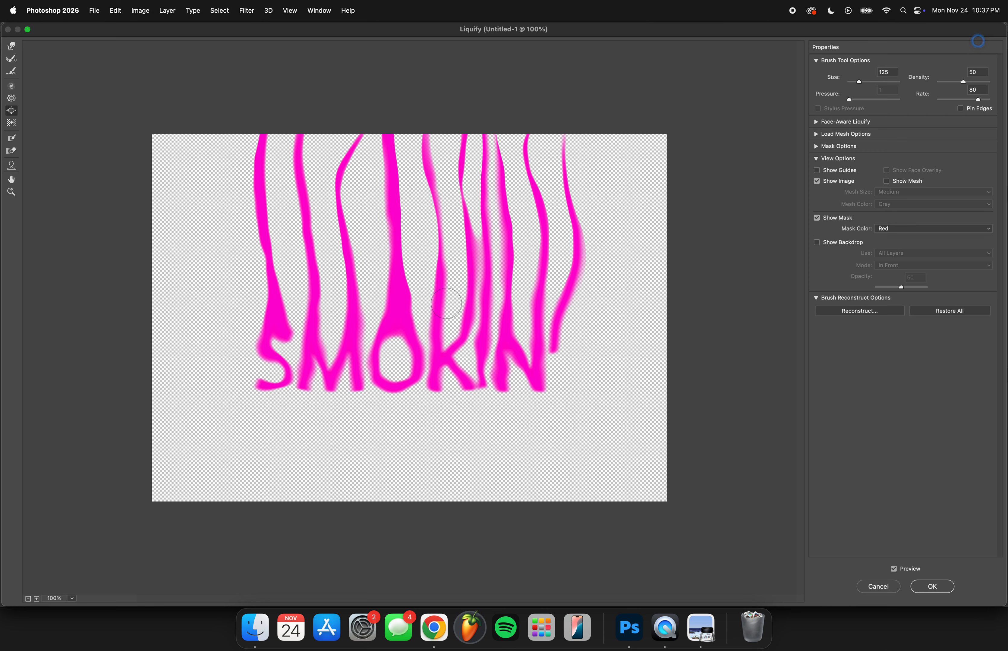
Try bloating the smoke trails above the K and the N, and undo the strokes.
mouse_move(437, 315)
mouse_down()
mouse_move(439, 236)
mouse_move(417, 152)
mouse_up()
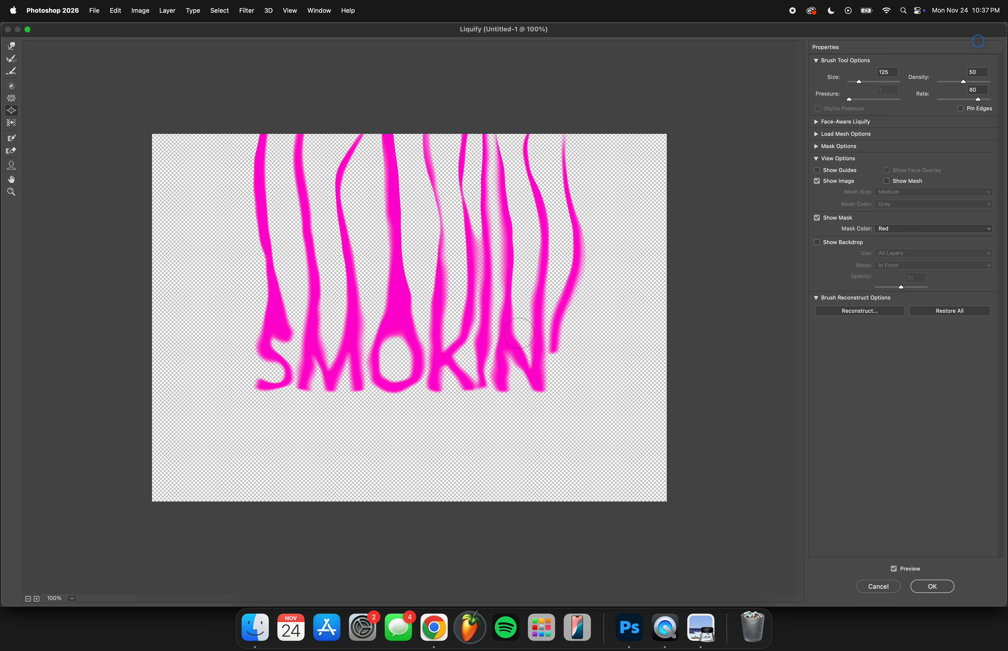
key(super+z)
drag(507, 338, 507, 252)
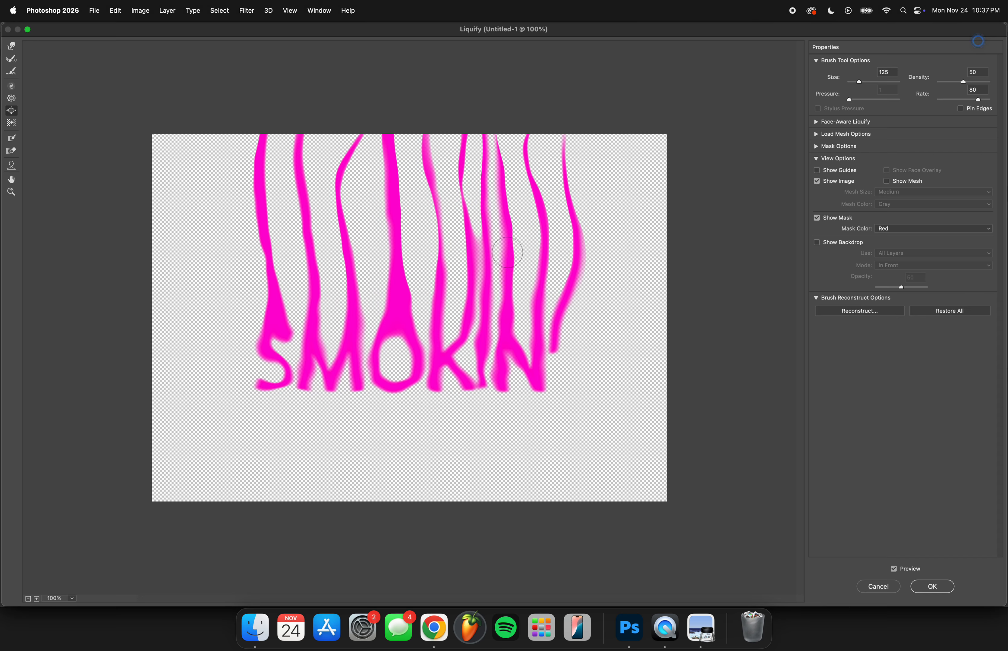
drag(443, 341, 452, 277)
key(super+z)
key(super+z)
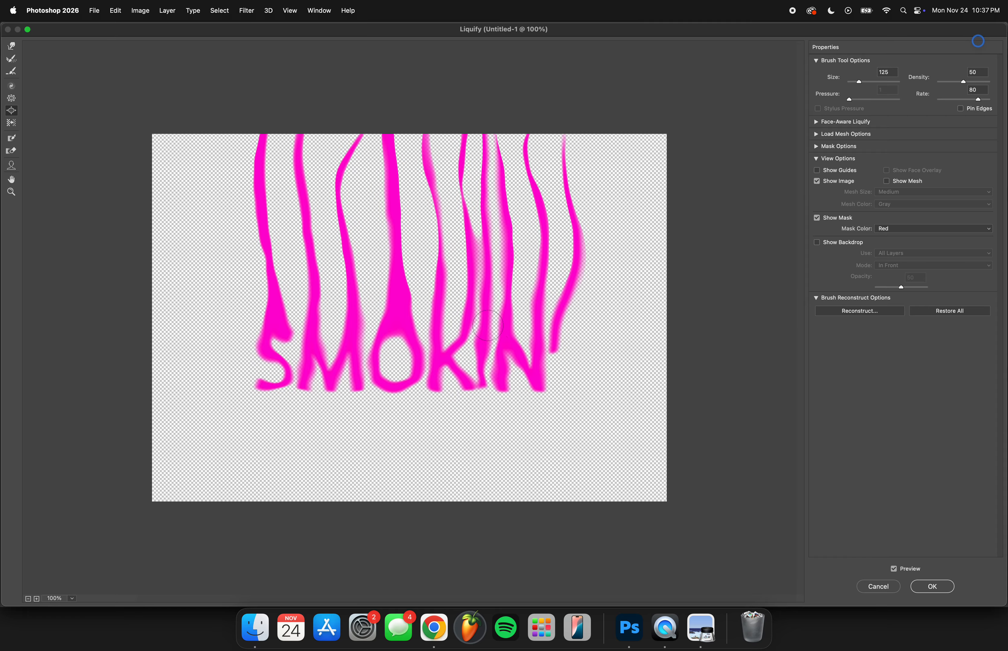
Bloat the trail above the K's upper arm and apply the Liquify changes.
drag(457, 328, 452, 223)
click(933, 588)
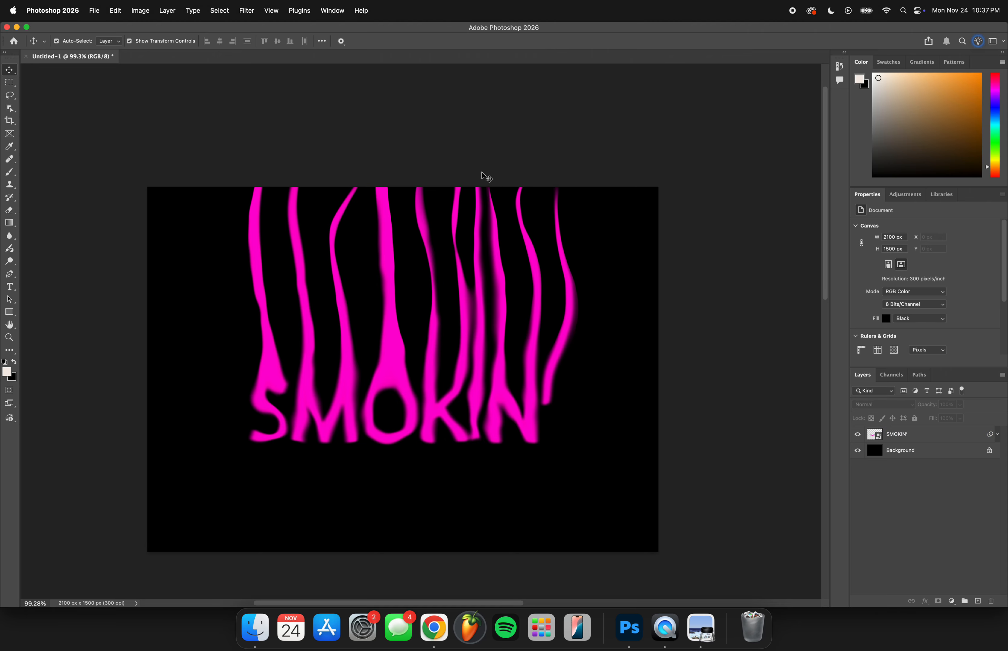
Open the Wave distortion filter on the SMOKIN' layer, setting the horizontal scale to 1% and lowering the vertical scale to near its minimum.
click(921, 439)
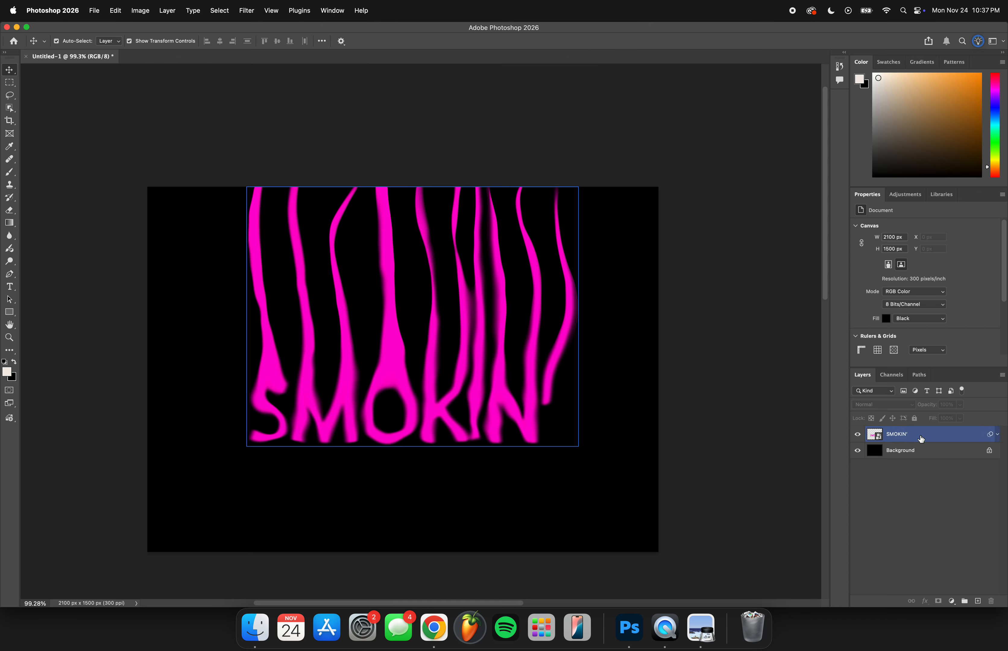
click(921, 439)
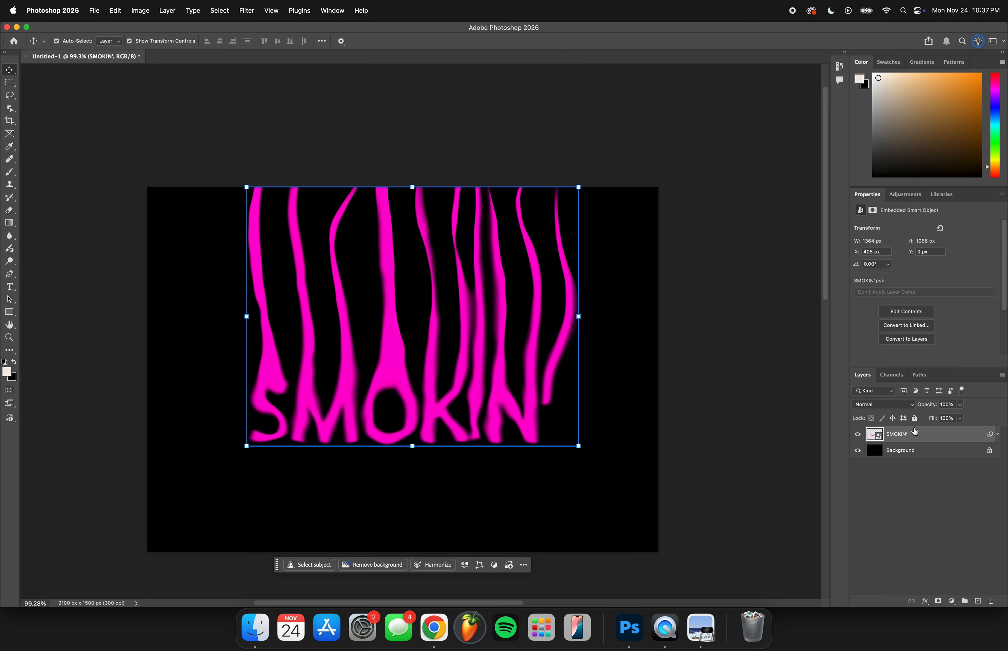
click(247, 11)
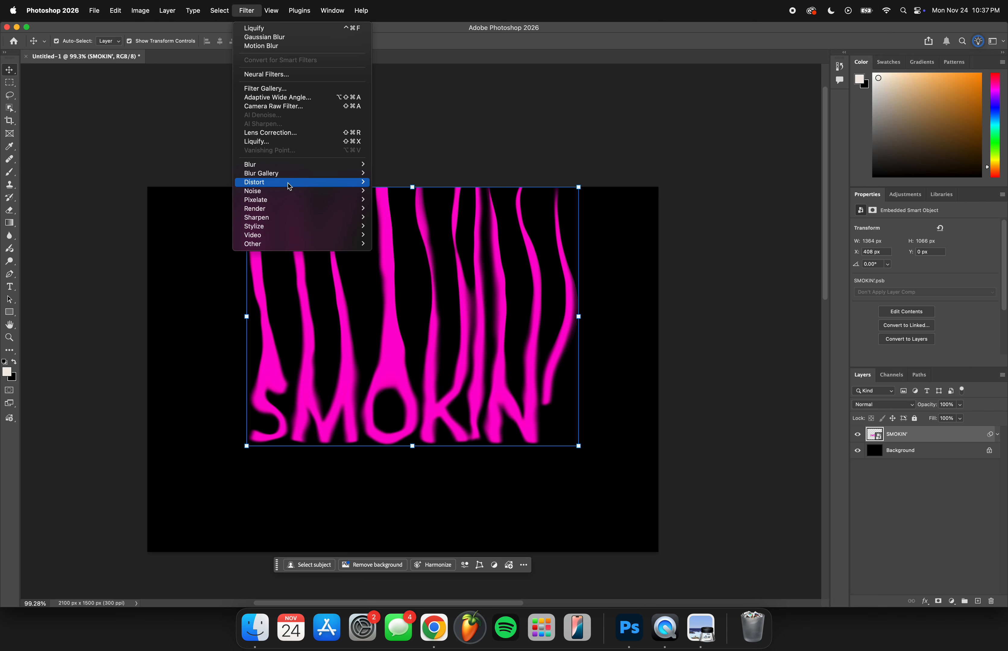
mouse_move(304, 182)
click(398, 244)
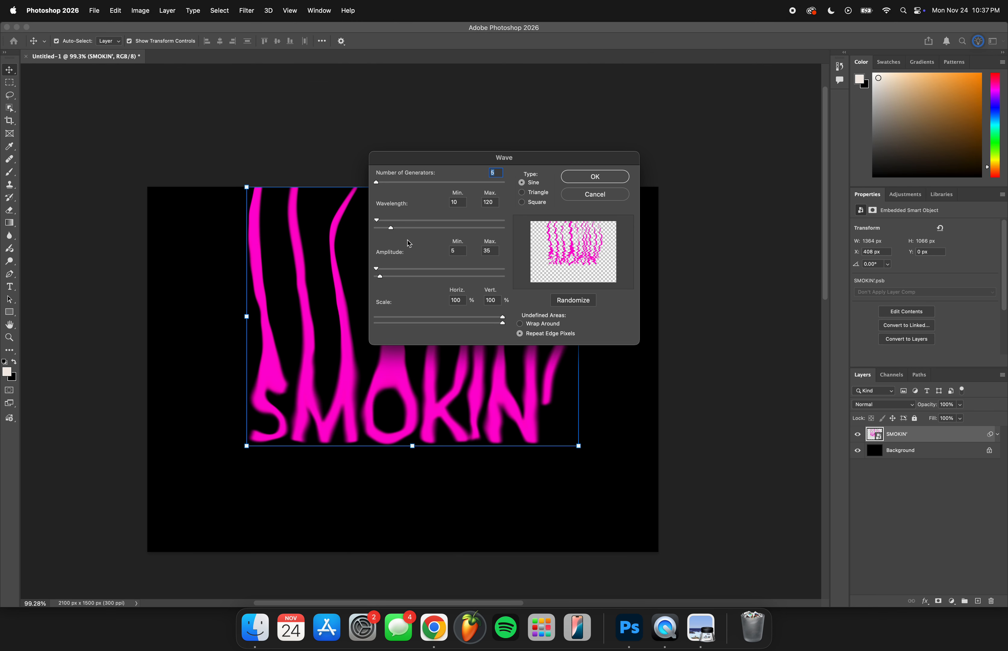
drag(506, 322, 366, 321)
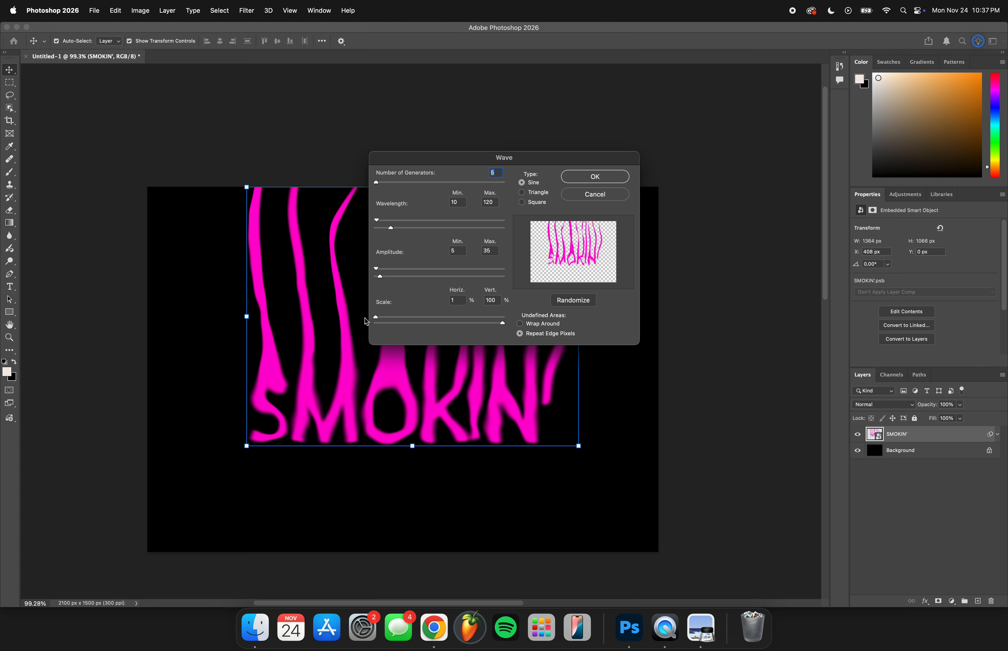
drag(507, 328, 378, 322)
Set the wave's wavelength to 178–637 and amplitude to 209–437, raise the vertical scale slightly, and apply the filter.
drag(381, 278, 393, 275)
mouse_move(391, 228)
mouse_down()
mouse_move(426, 228)
mouse_move(406, 229)
mouse_up()
drag(378, 268, 403, 273)
mouse_move(405, 229)
mouse_down()
mouse_move(433, 229)
mouse_move(385, 220)
mouse_move(482, 221)
mouse_move(399, 221)
mouse_up()
drag(483, 229, 457, 229)
mouse_move(403, 271)
mouse_down()
mouse_move(394, 271)
mouse_move(431, 276)
mouse_move(405, 273)
mouse_up()
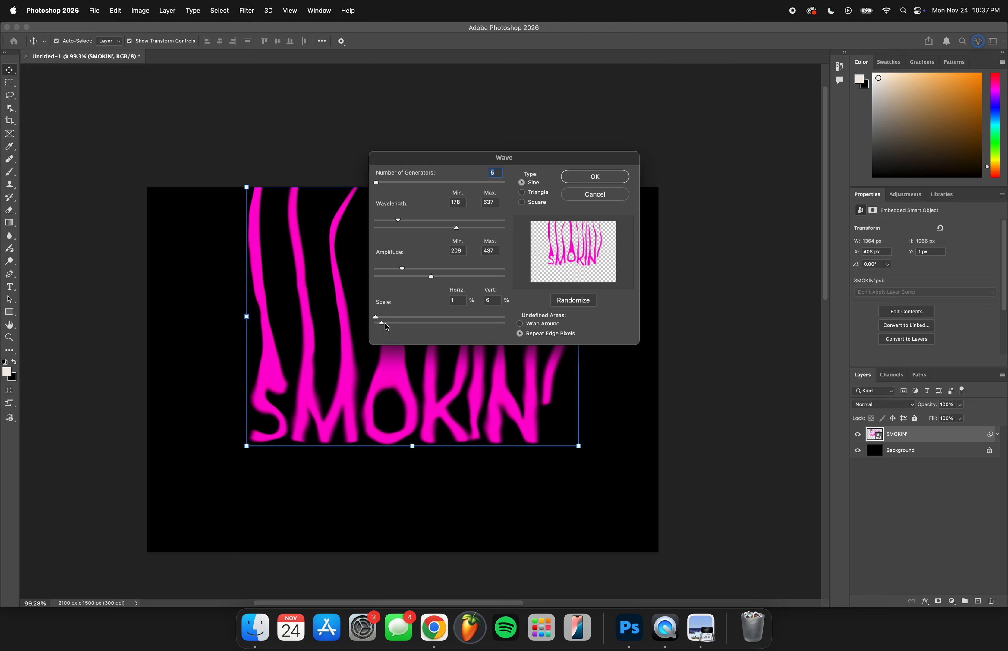
drag(379, 323, 391, 325)
click(596, 177)
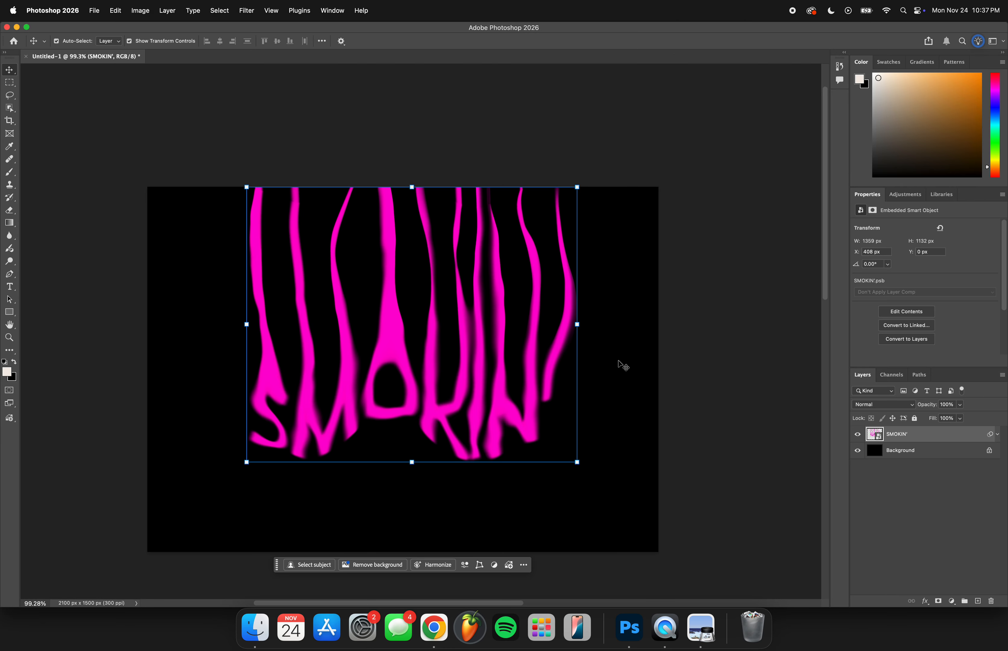
Reselect the SMOKIN' layer and open the Liquify filter on it again.
click(621, 381)
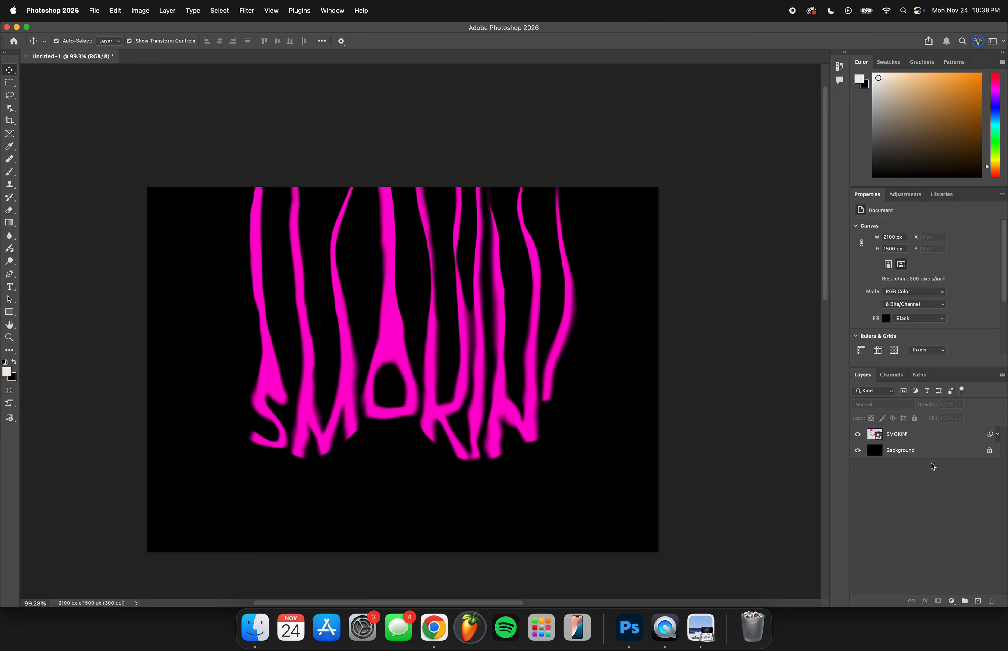
click(930, 437)
click(689, 347)
click(917, 438)
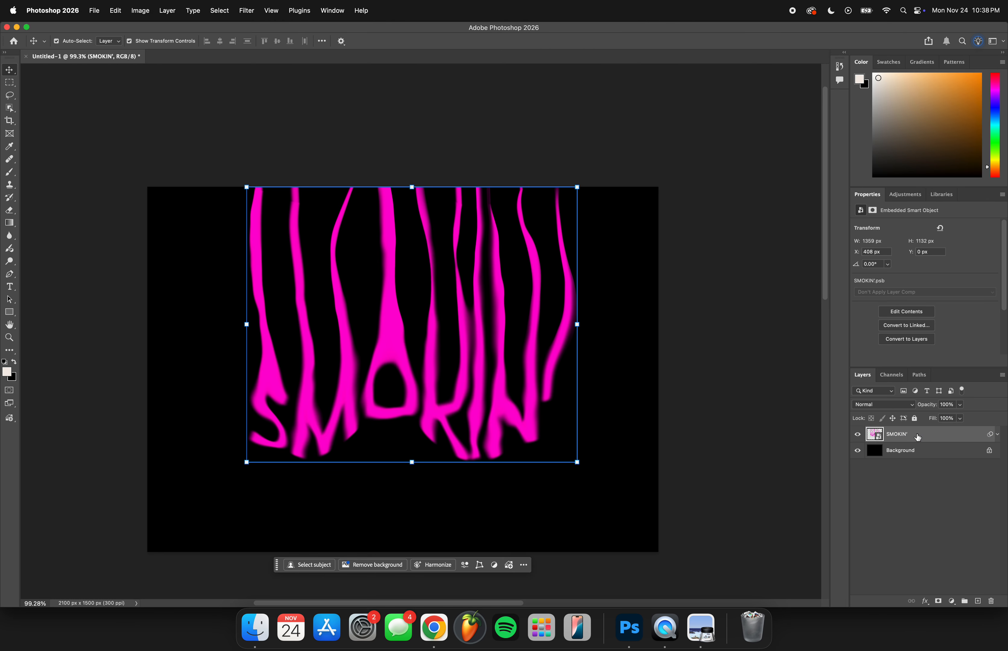
click(253, 11)
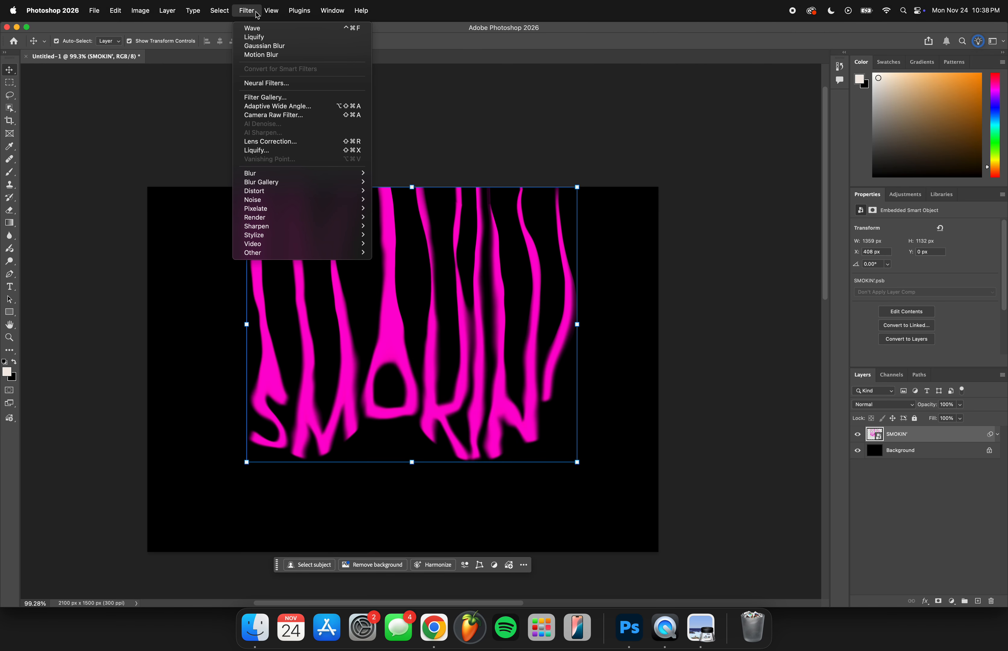
click(276, 150)
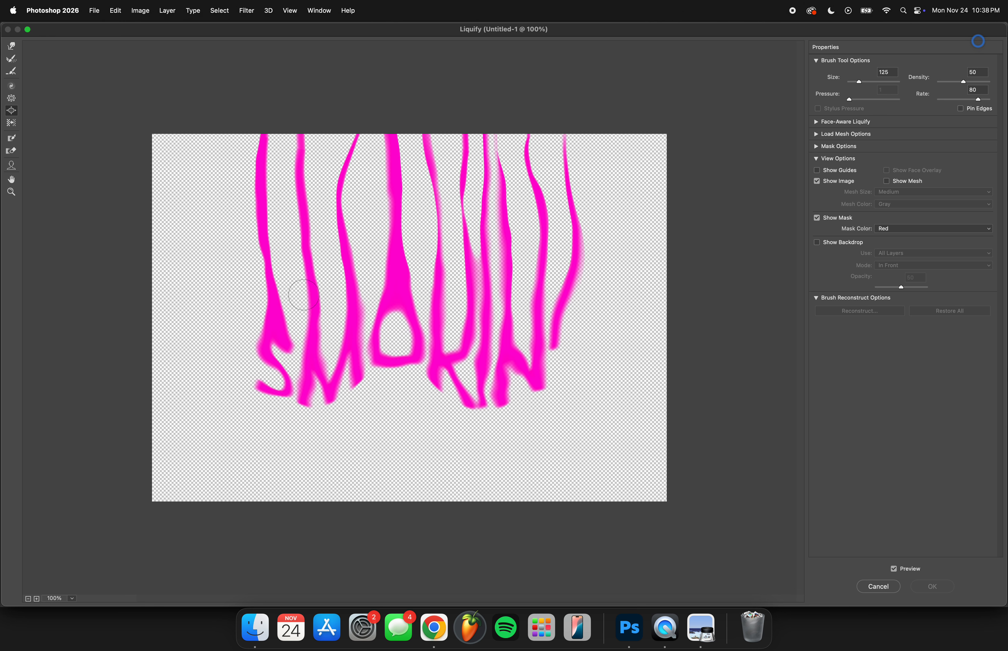
Bloat parts of the smoke trails above the S and M and apply the Liquify changes.
drag(253, 257, 244, 208)
drag(295, 271, 308, 198)
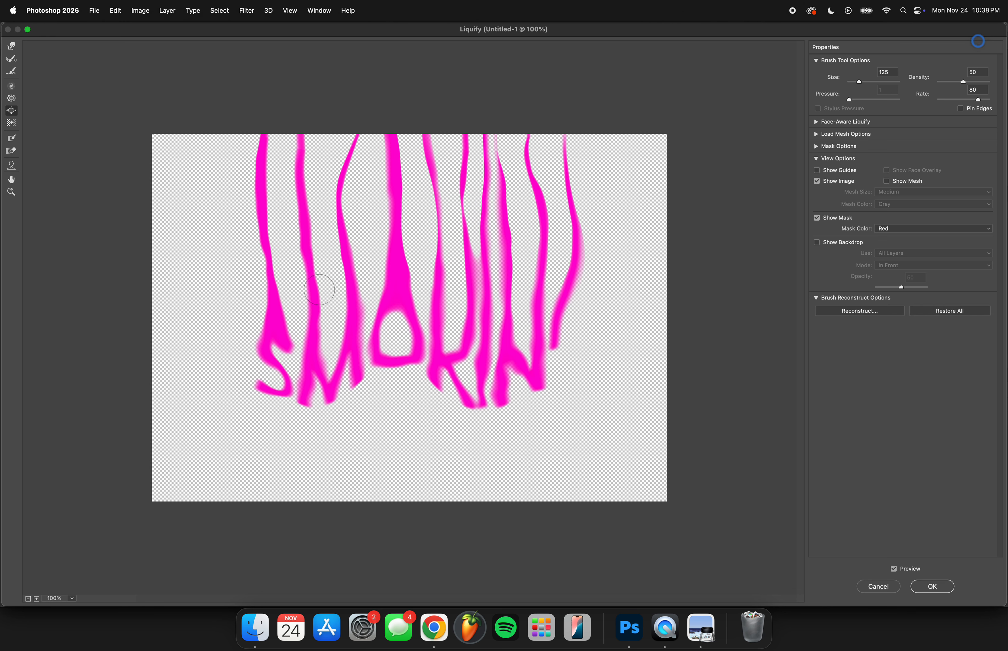
drag(318, 330, 311, 338)
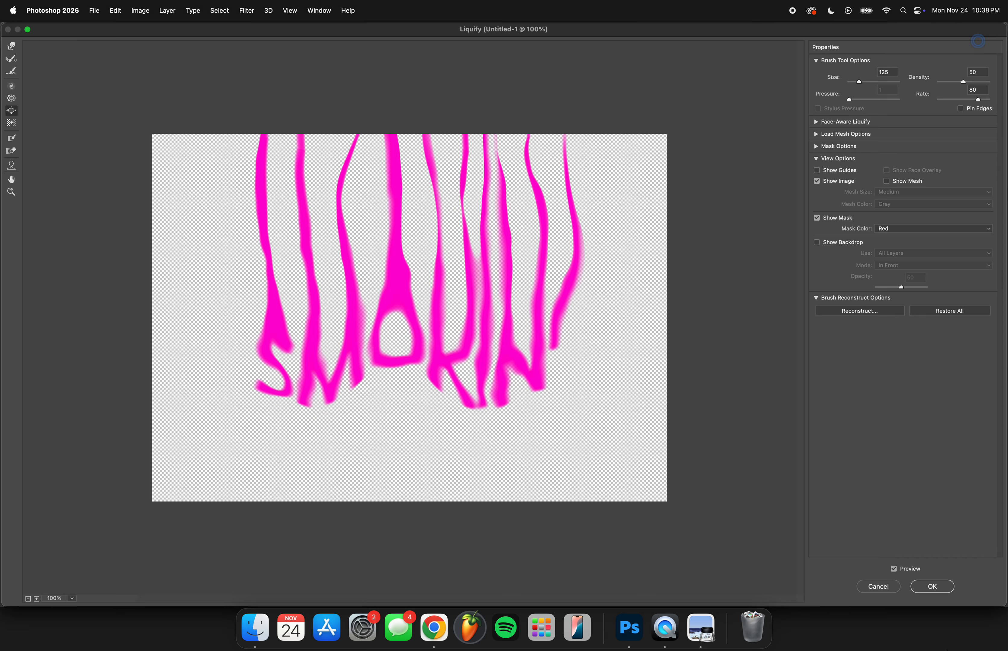
click(934, 592)
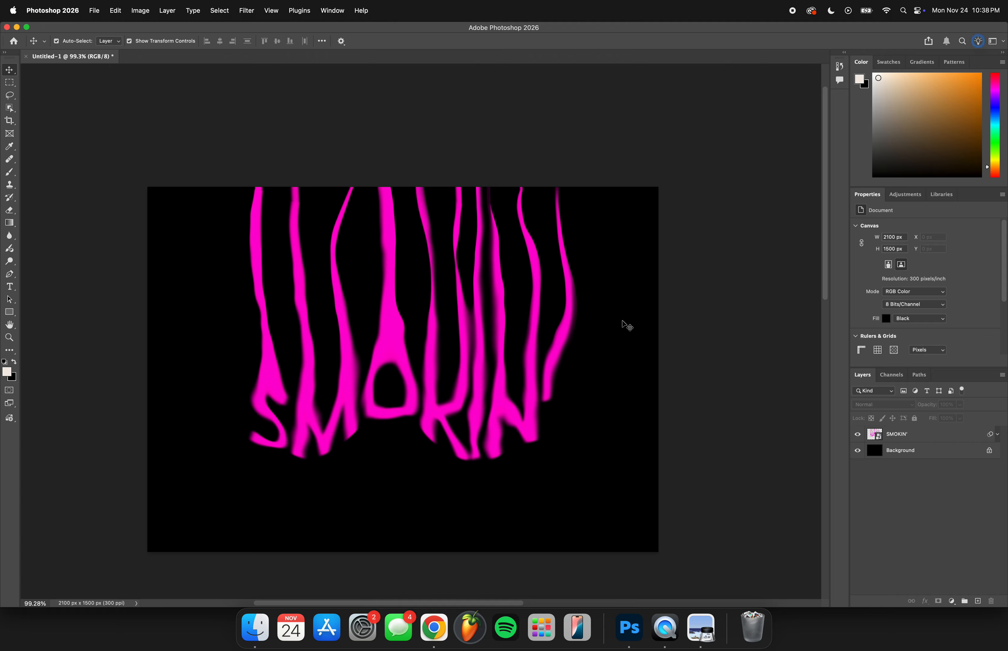
Duplicate the SMOKIN' layer twice.
click(922, 435)
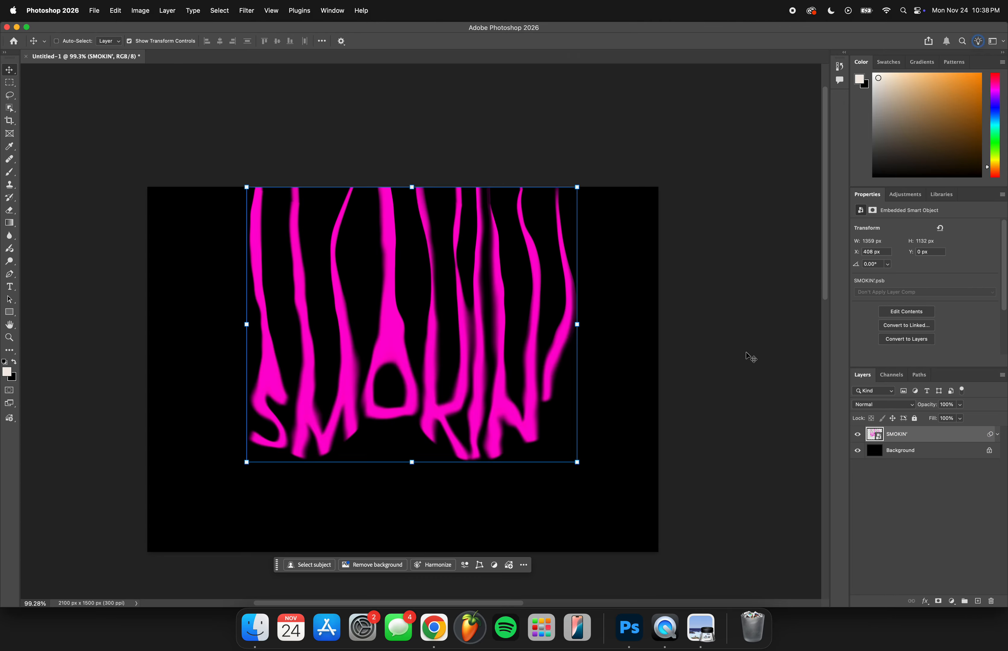
key(super+j)
key(super+j)
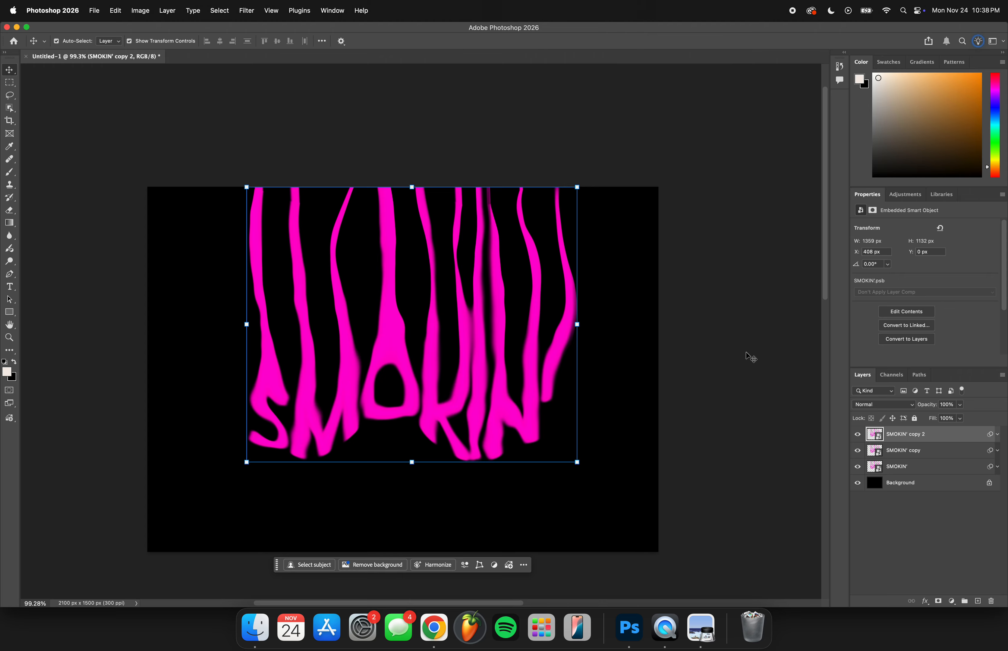
Apply a Gaussian Blur with a 5.6-pixel radius to the original SMOKIN' layer beneath the copies.
click(939, 473)
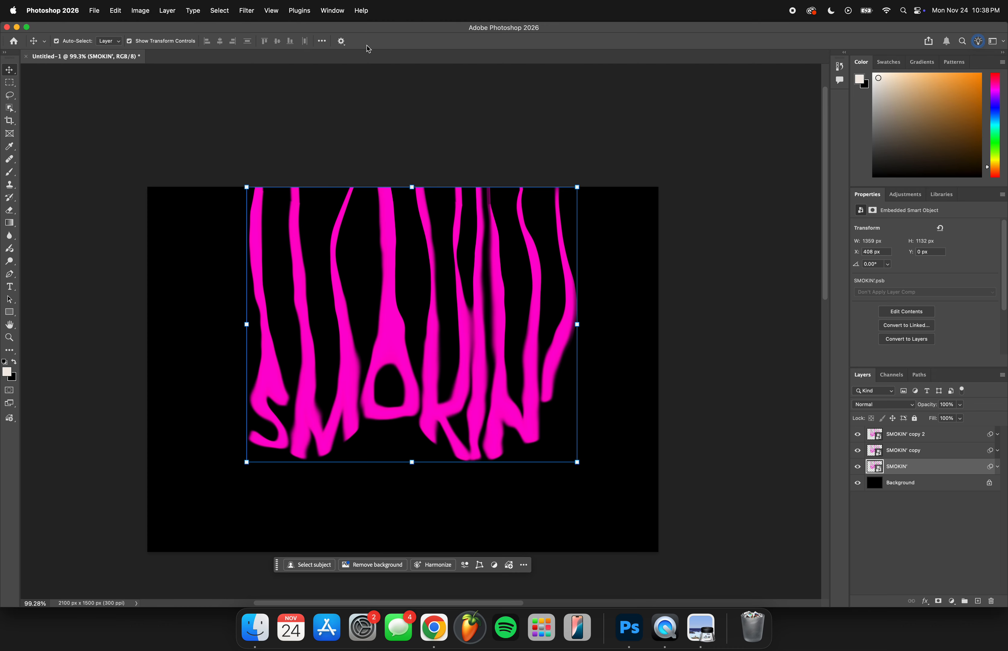
click(248, 12)
mouse_move(276, 173)
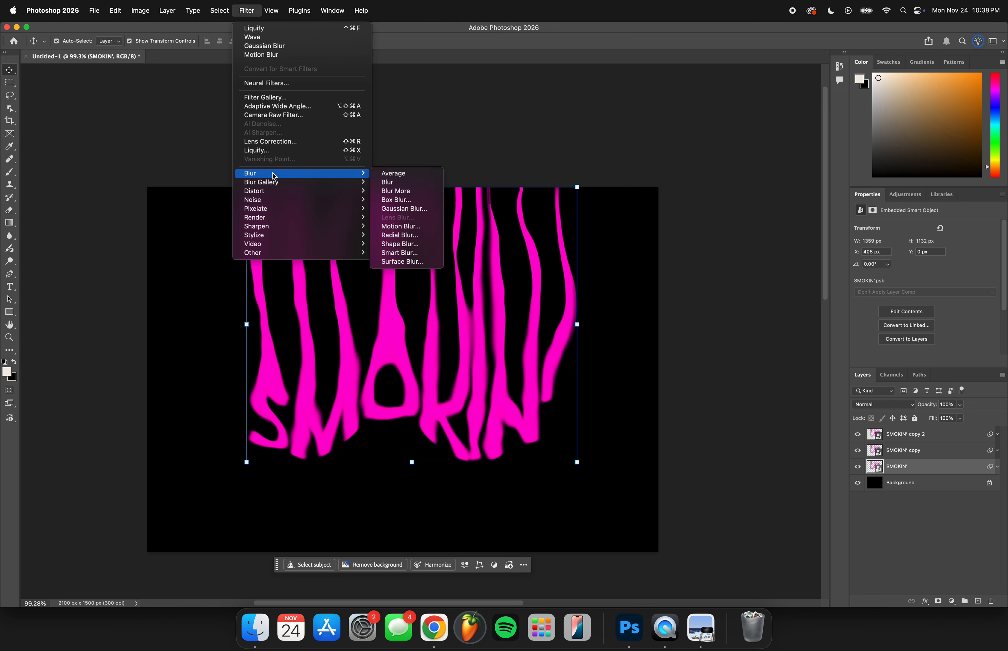
click(402, 209)
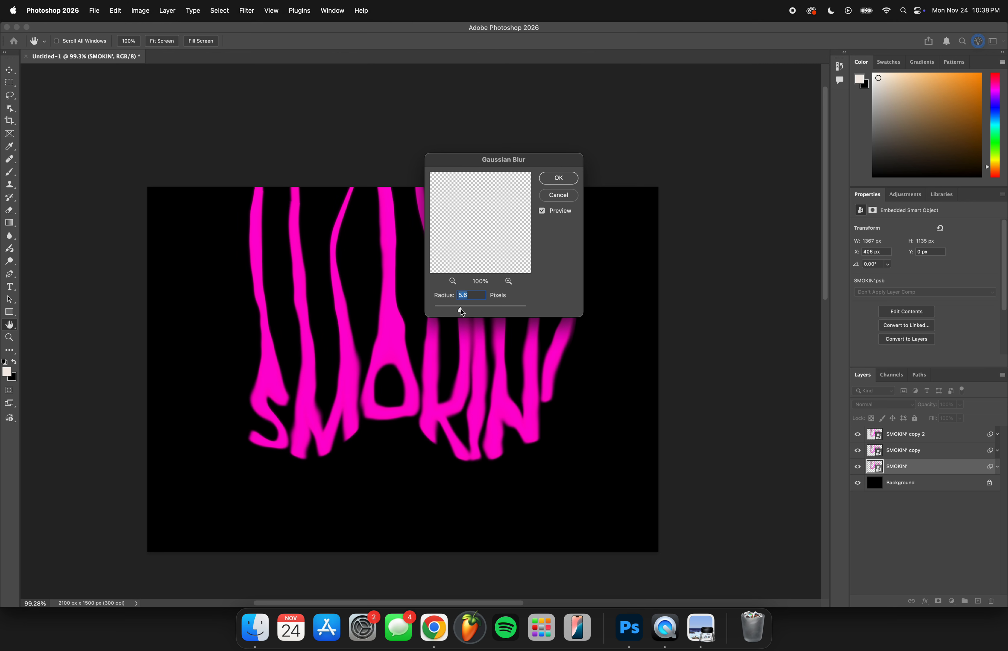
click(558, 179)
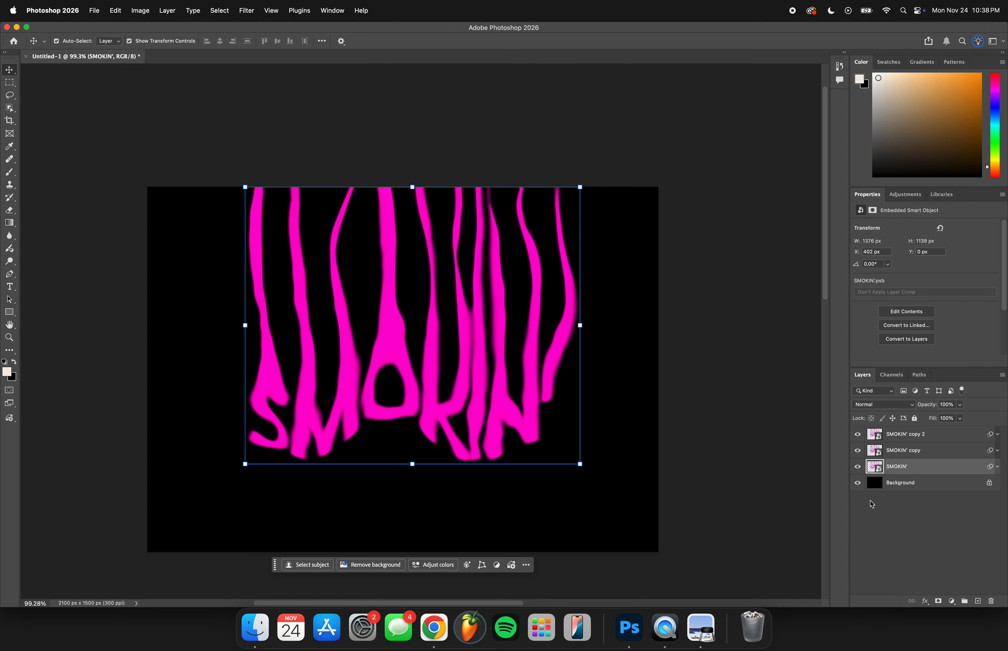
Add a Gradient Overlay layer style to the SMOKIN' copy 2 layer.
click(939, 448)
click(940, 440)
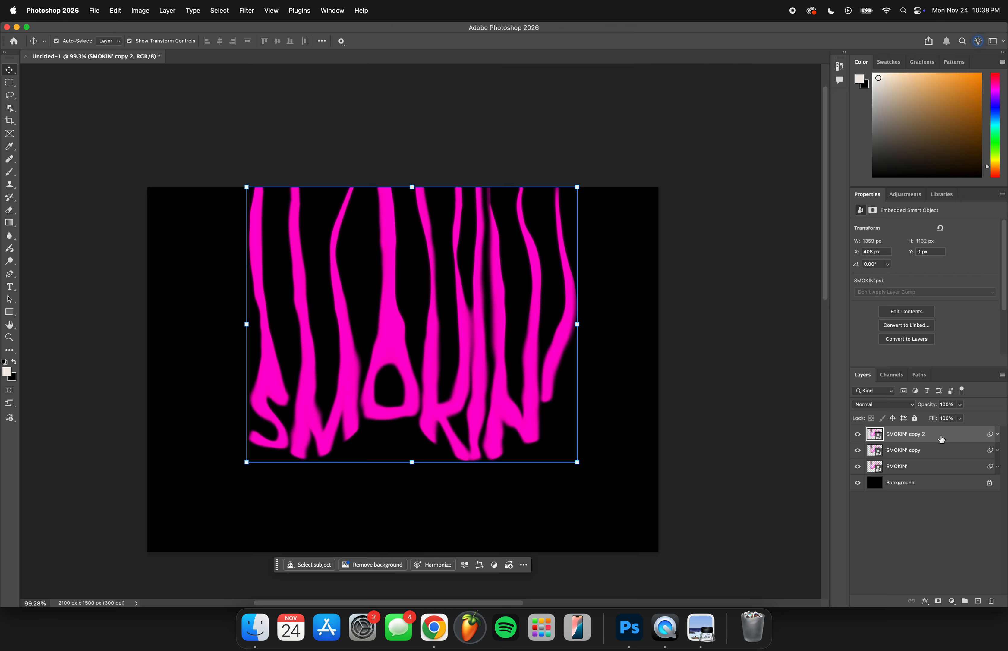
double_click(941, 440)
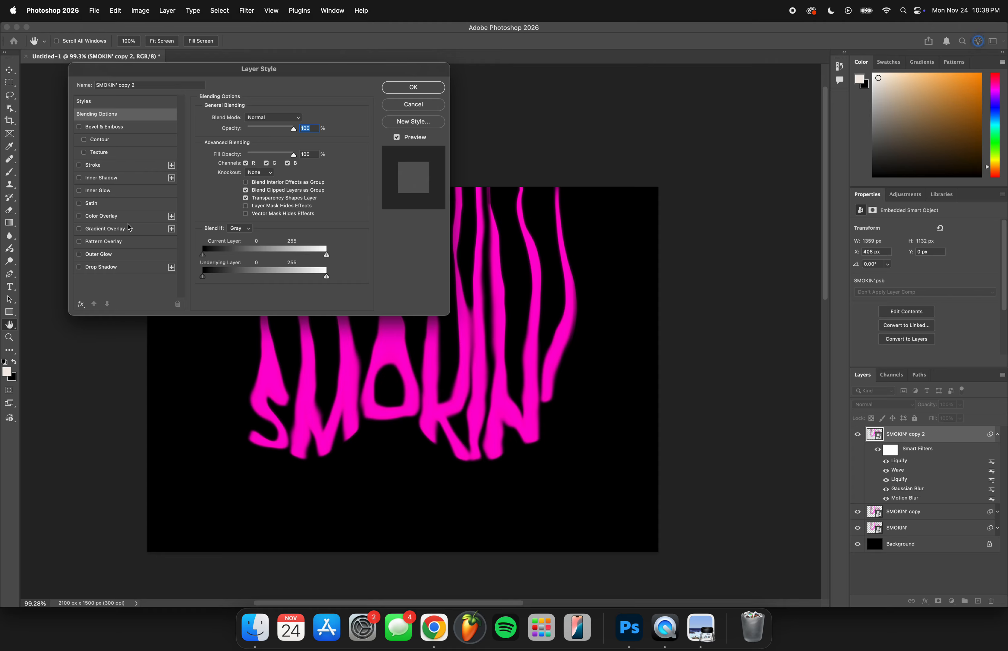
click(105, 229)
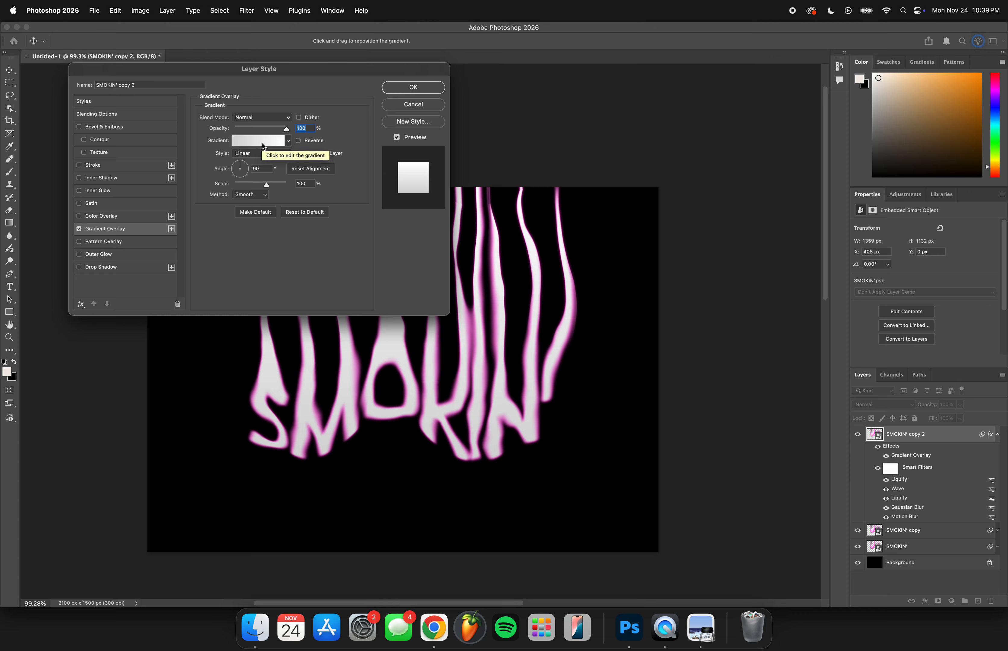
Set the overlay gradient's starting color stop at location 0 to magenta f600ff.
click(263, 146)
click(408, 361)
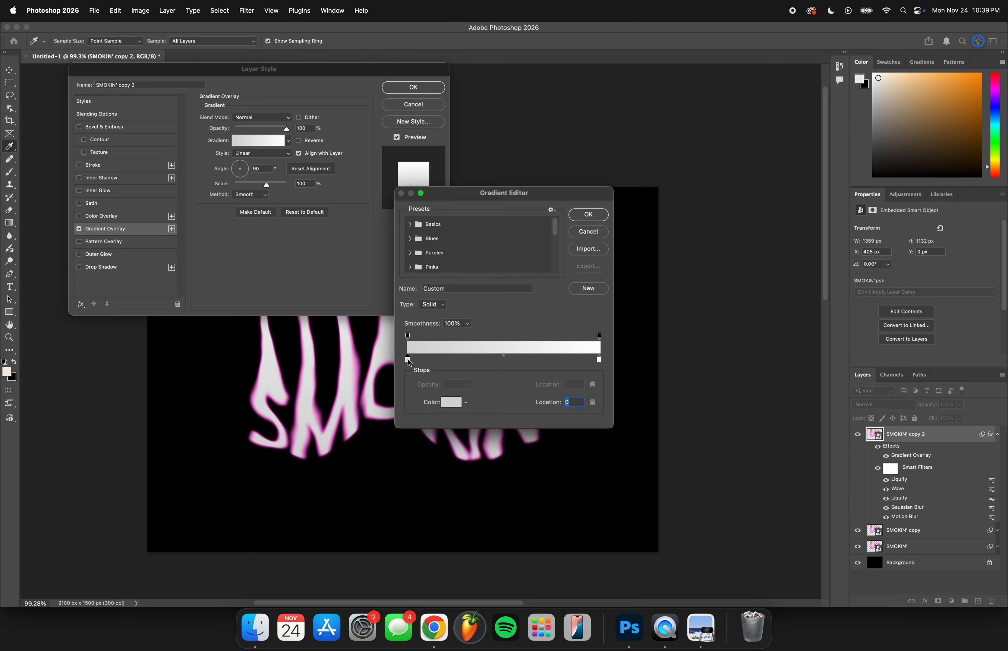
double_click(408, 360)
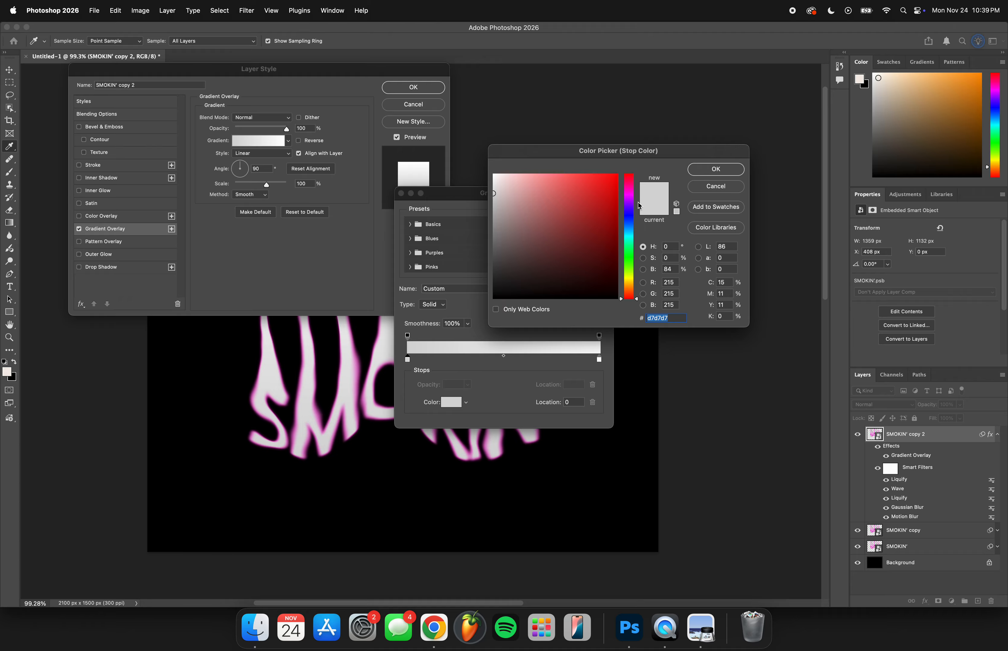
click(630, 195)
click(617, 175)
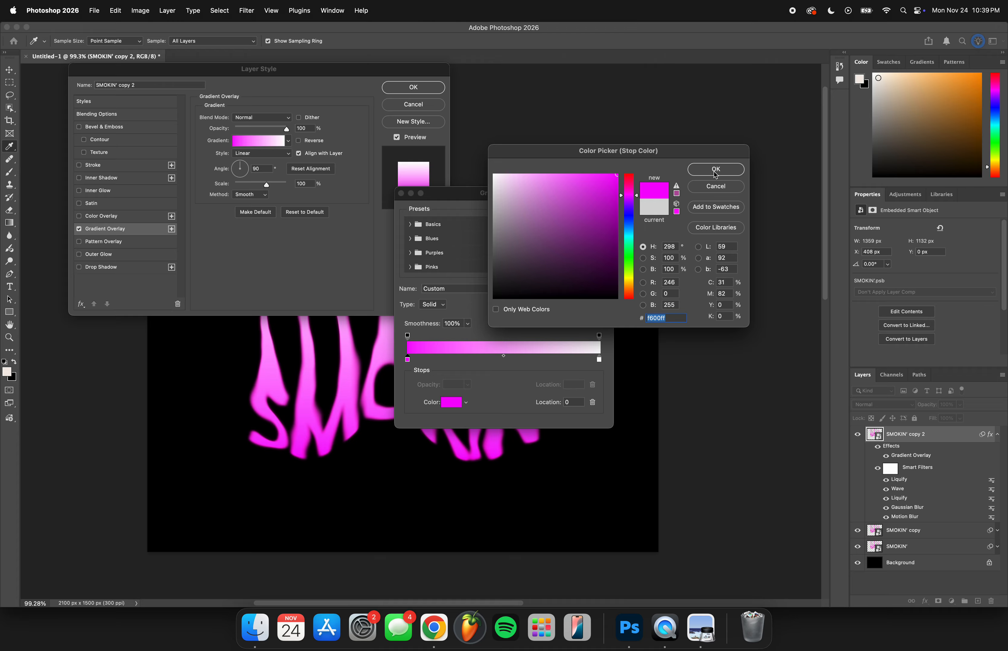
click(715, 170)
Set the gradient's end color stop at location 100 to light blue 00c6ff and accept the edited gradient.
click(599, 360)
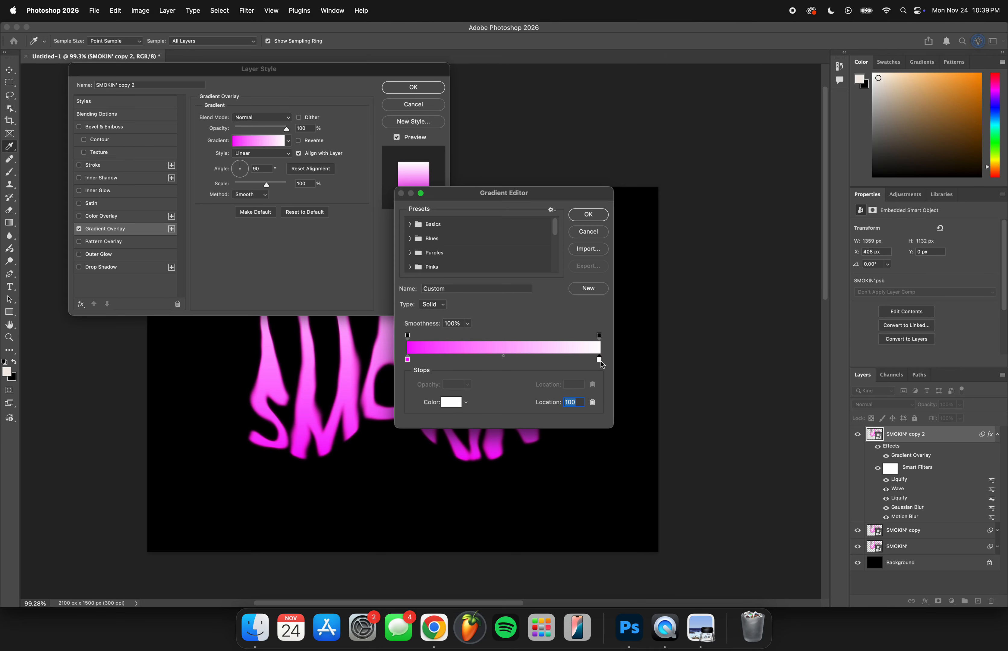
double_click(600, 361)
click(632, 229)
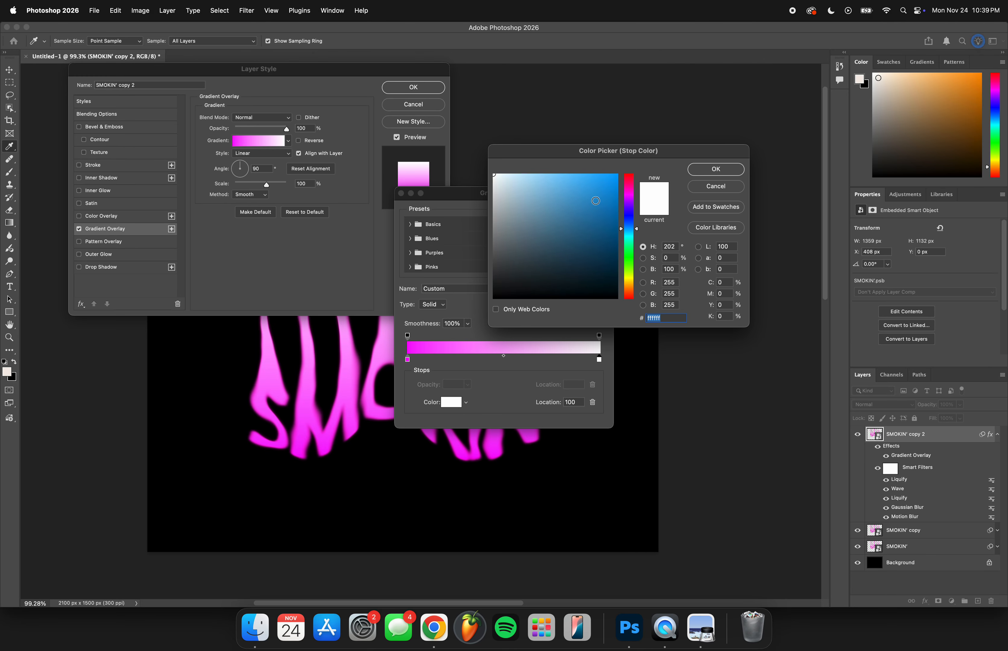
drag(596, 201, 641, 131)
click(708, 171)
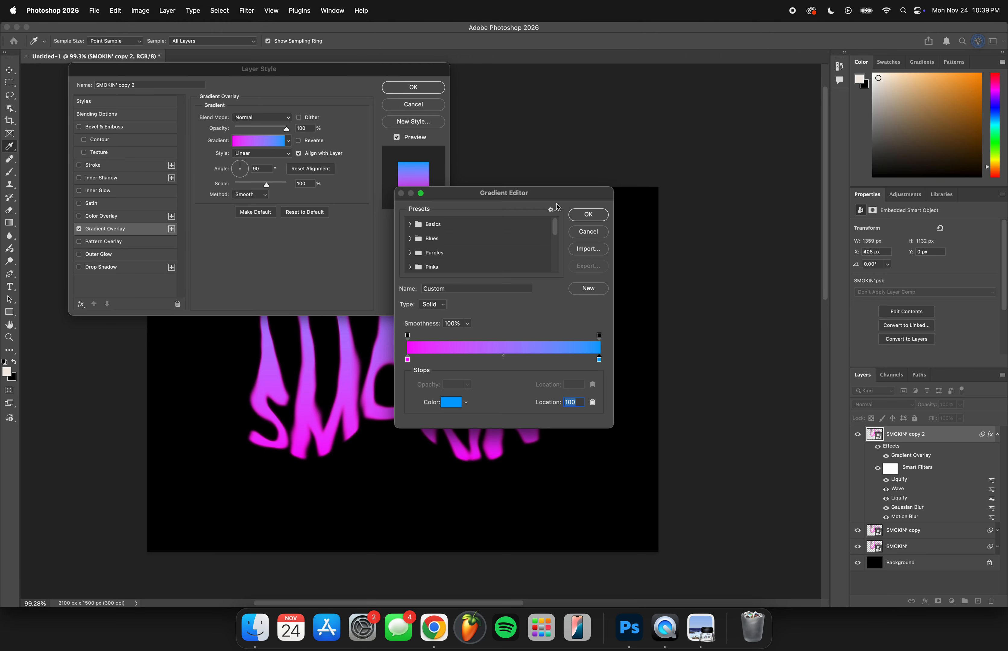
drag(559, 207, 689, 99)
double_click(730, 251)
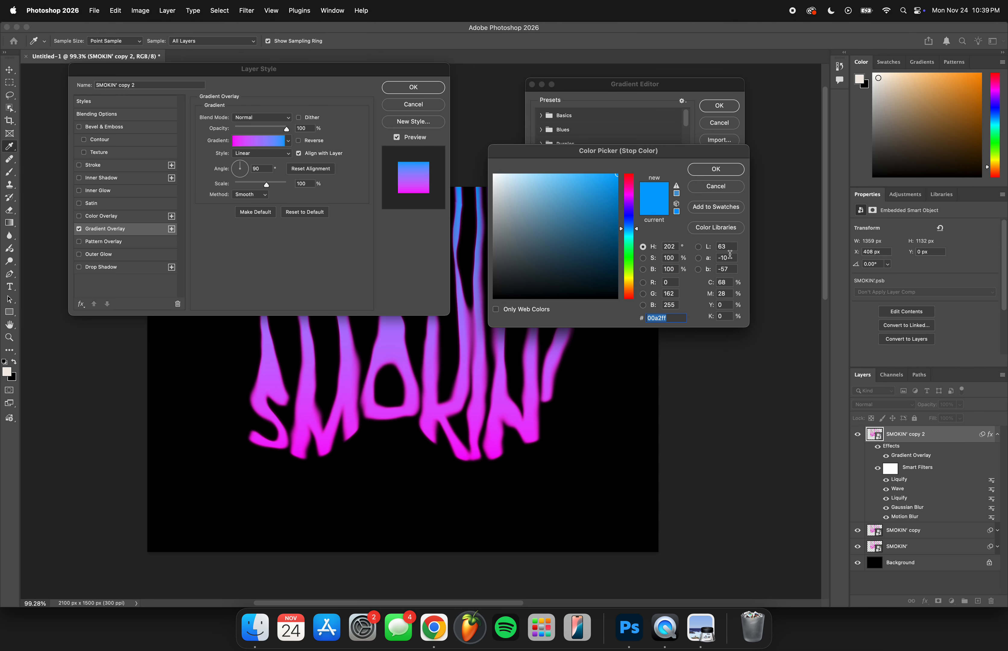
drag(635, 232, 634, 233)
click(705, 171)
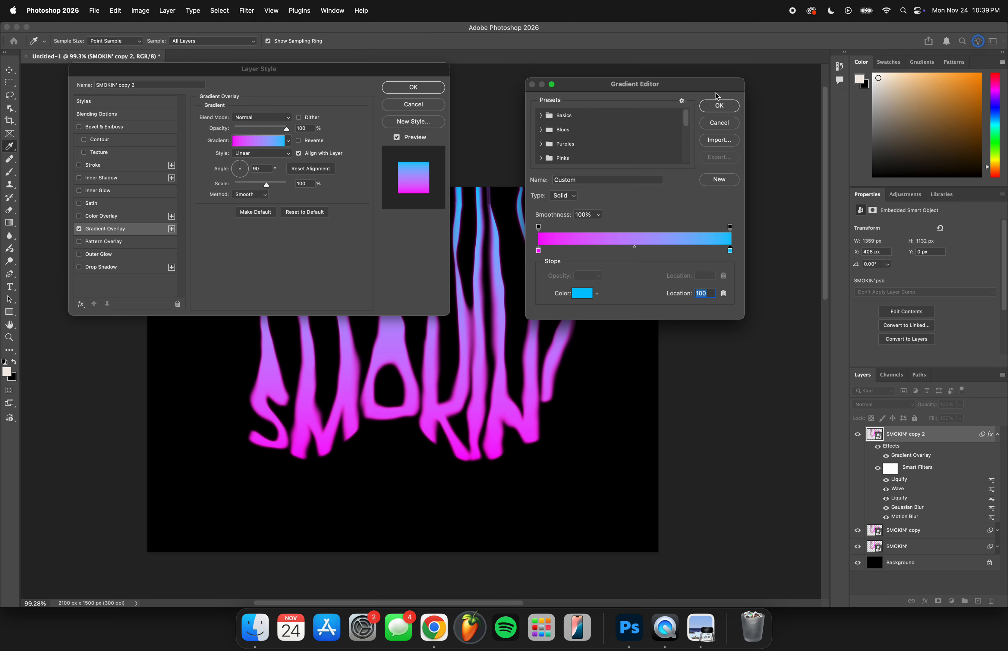
click(719, 107)
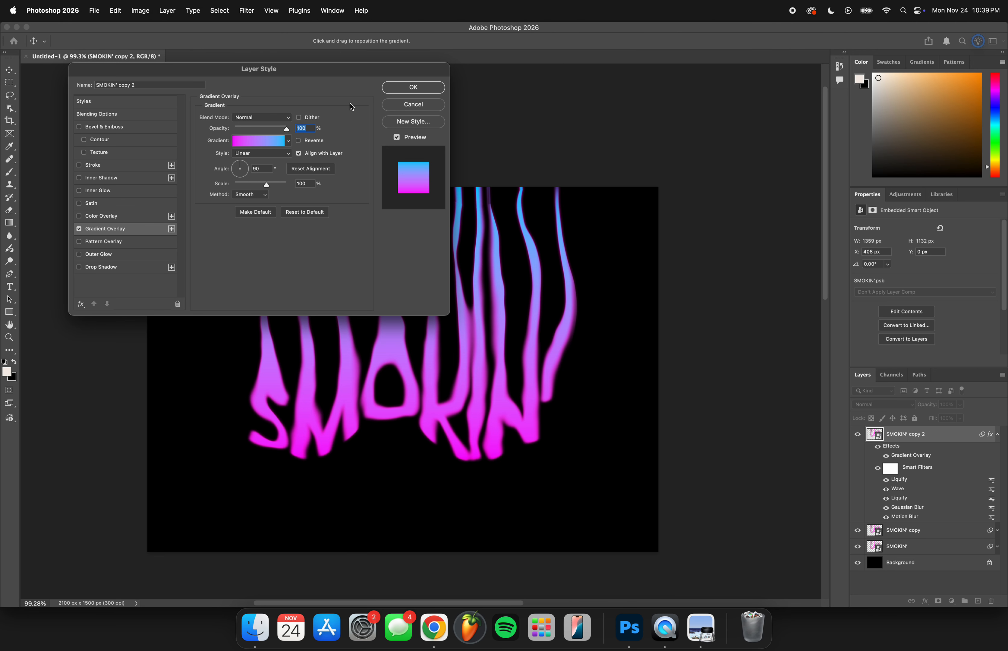
Add a middle stop in the same light blue to the overlay gradient at location 61 and accept it.
click(258, 143)
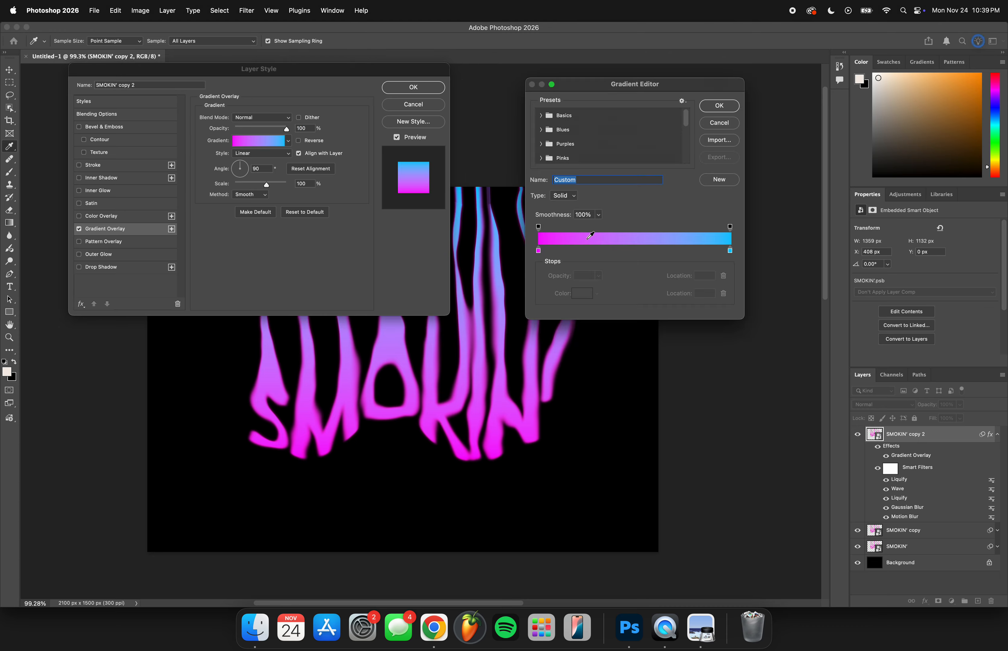
double_click(730, 250)
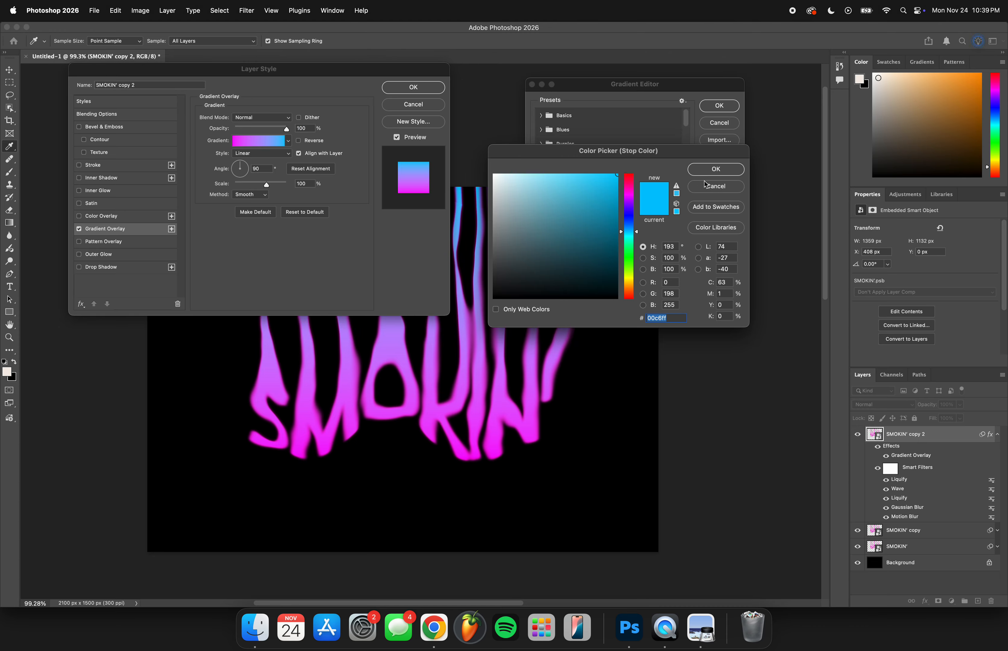
click(715, 173)
drag(636, 251, 591, 251)
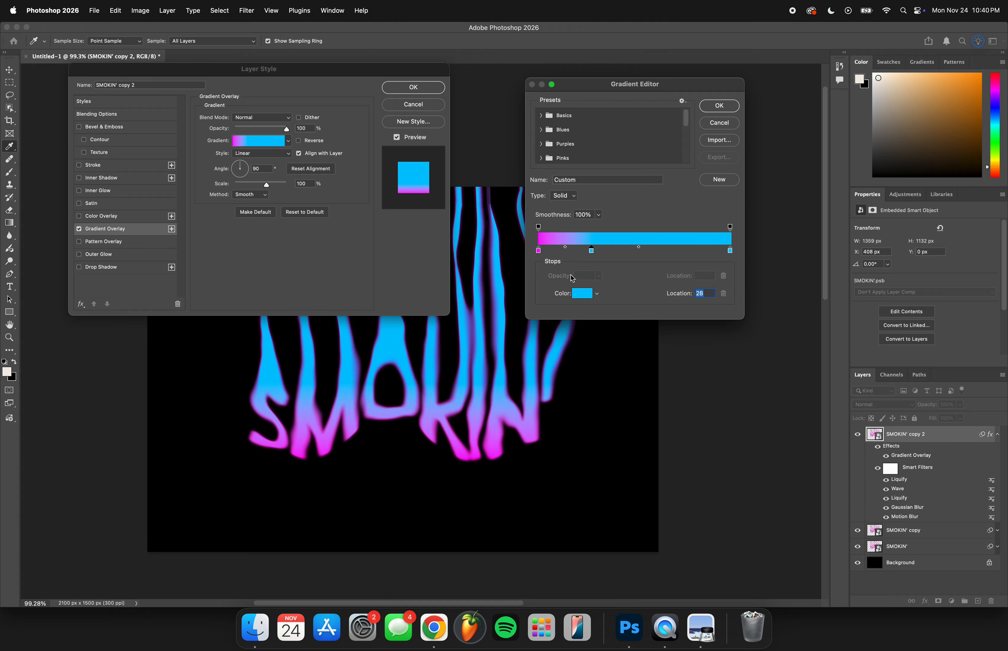
drag(593, 256, 645, 259)
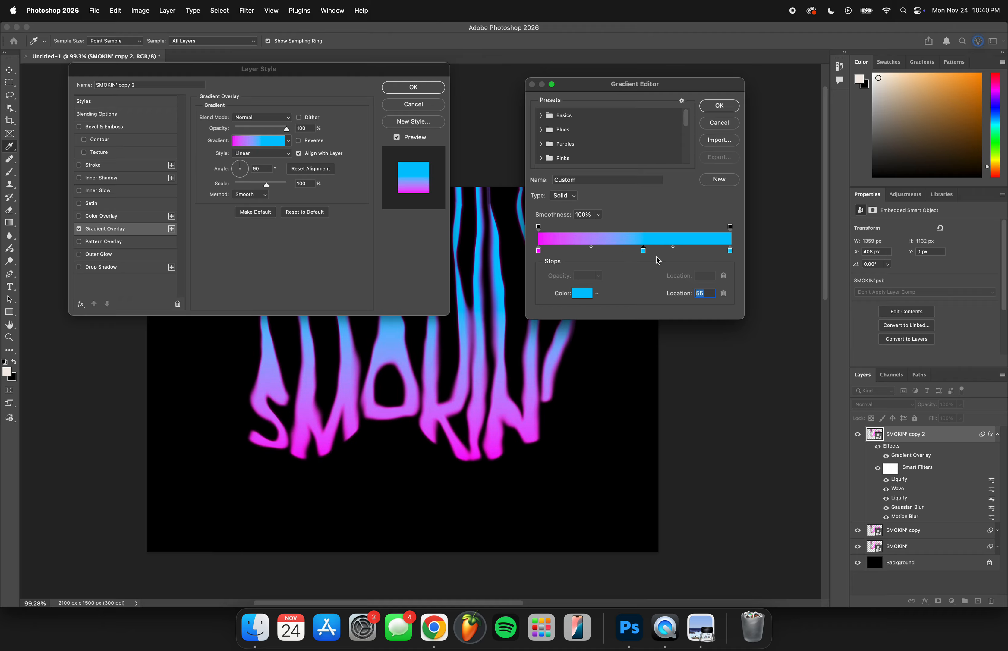
drag(644, 254, 657, 256)
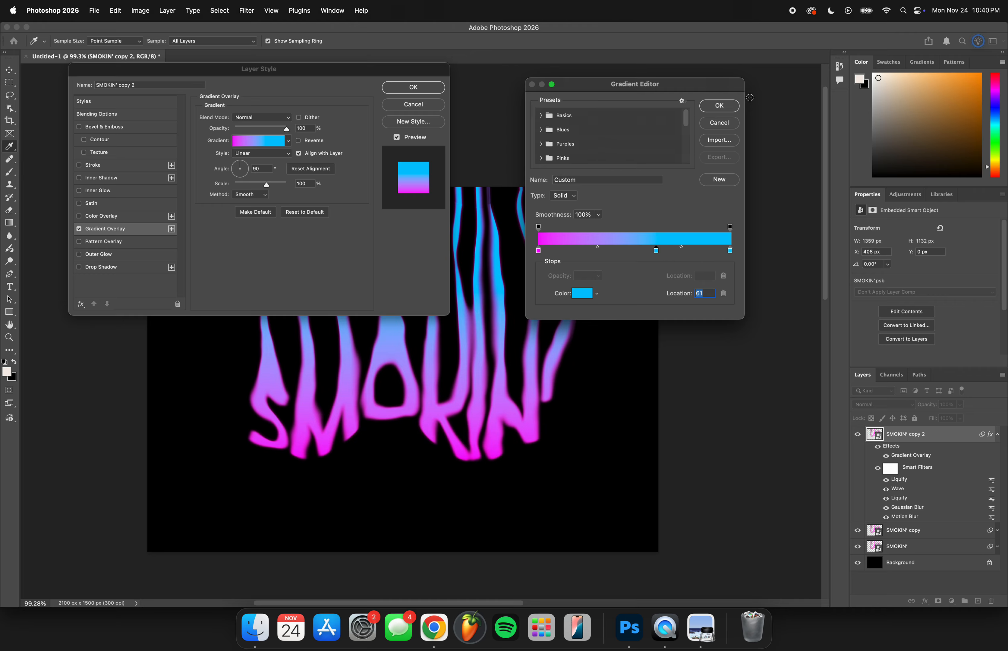
click(721, 107)
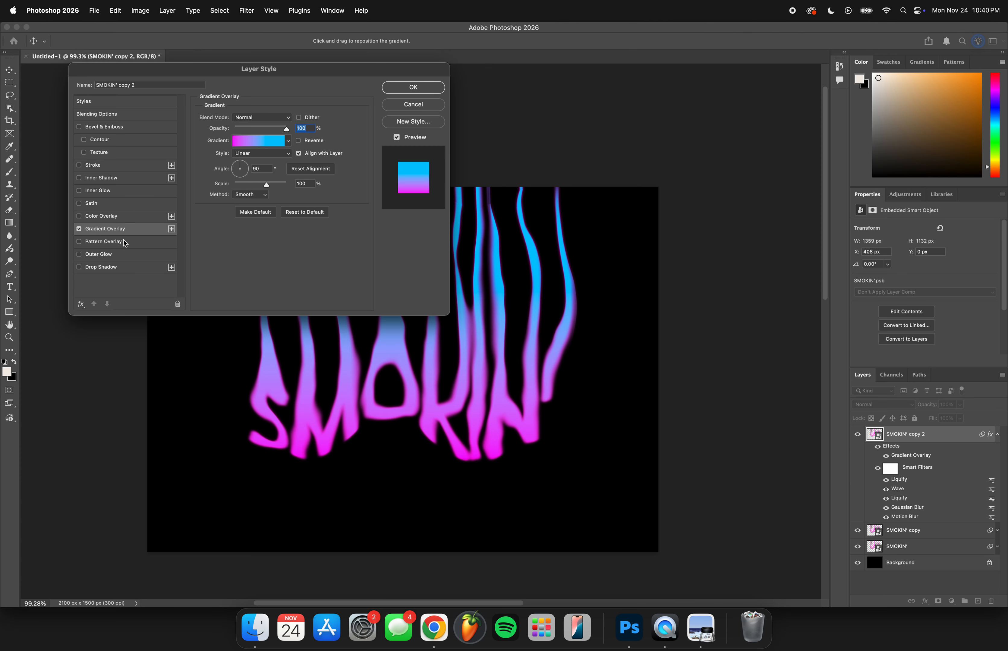
Add a Satin effect to SMOKIN' copy 2 with its blend mode set to Linear Dodge (Add).
click(104, 204)
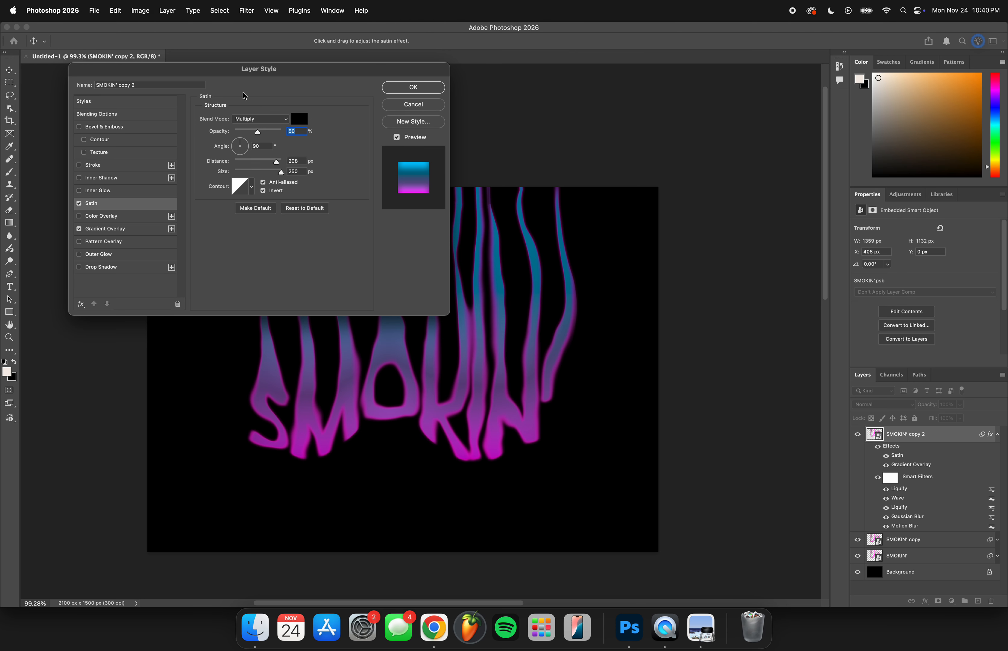
drag(299, 71, 210, 66)
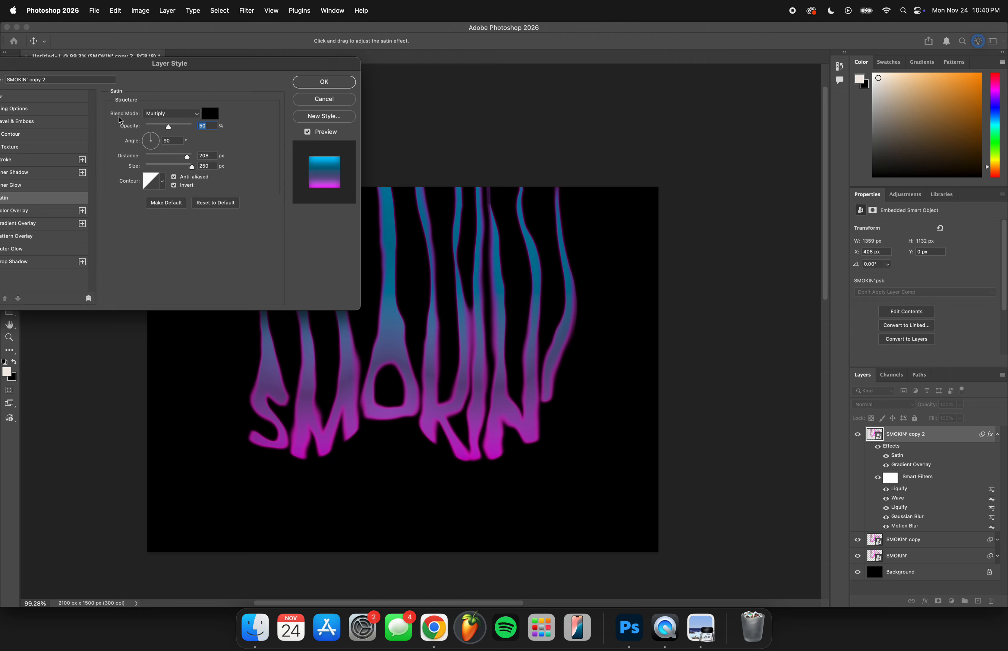
click(174, 114)
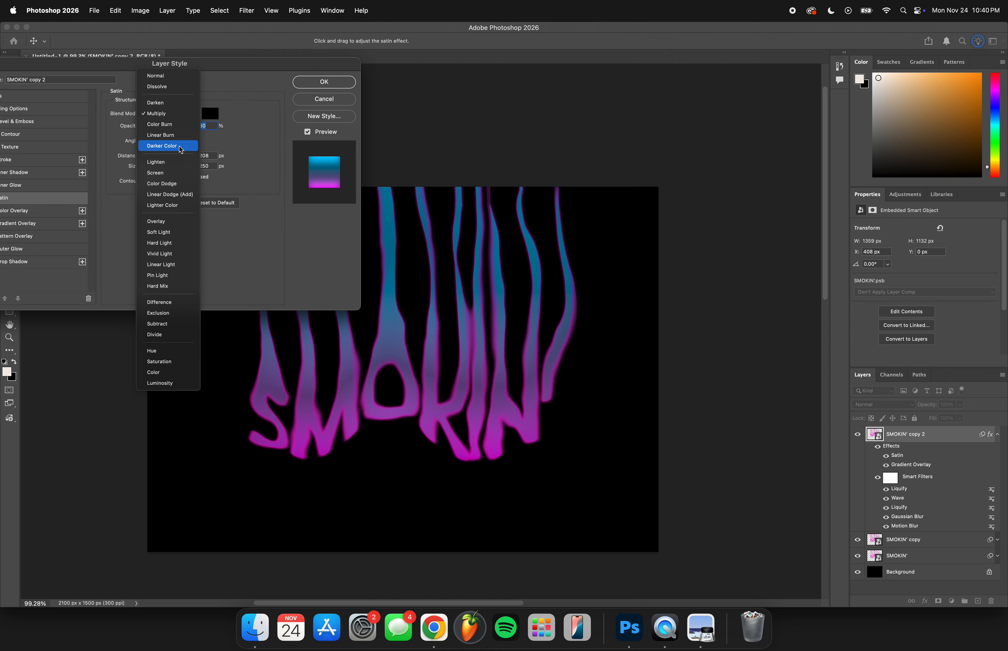
click(174, 195)
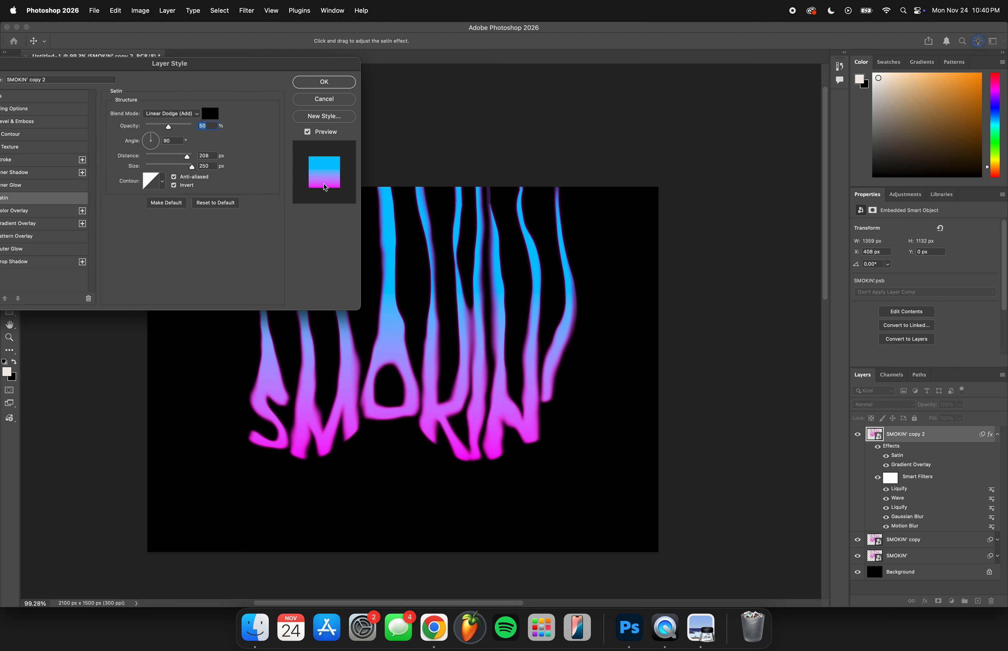
Set the Satin effect's color to cyan 00deff.
click(210, 115)
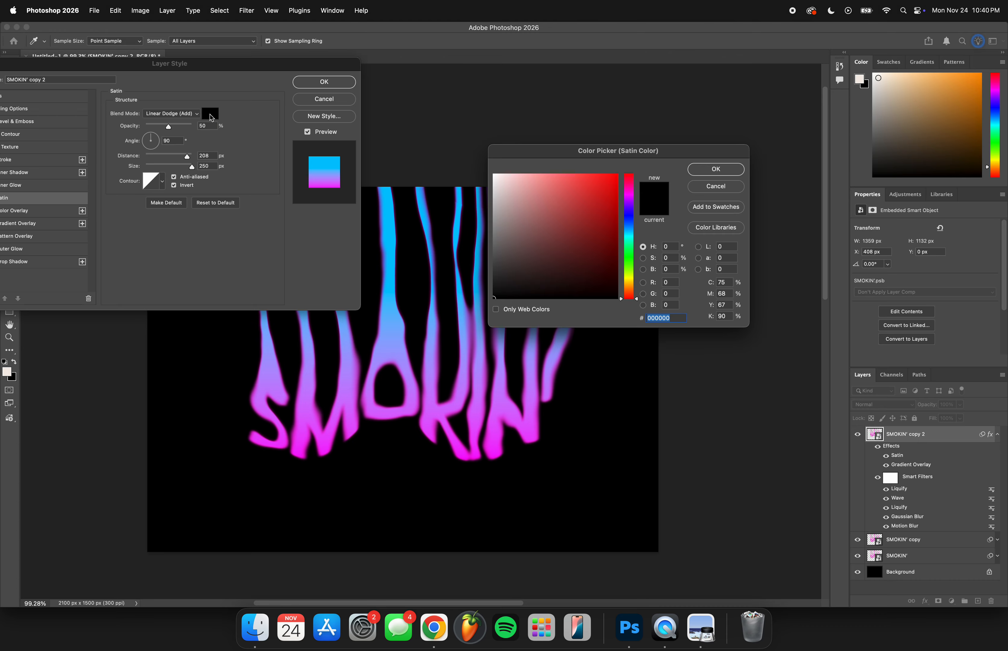
mouse_move(627, 219)
mouse_down()
mouse_move(630, 232)
mouse_move(621, 163)
mouse_up()
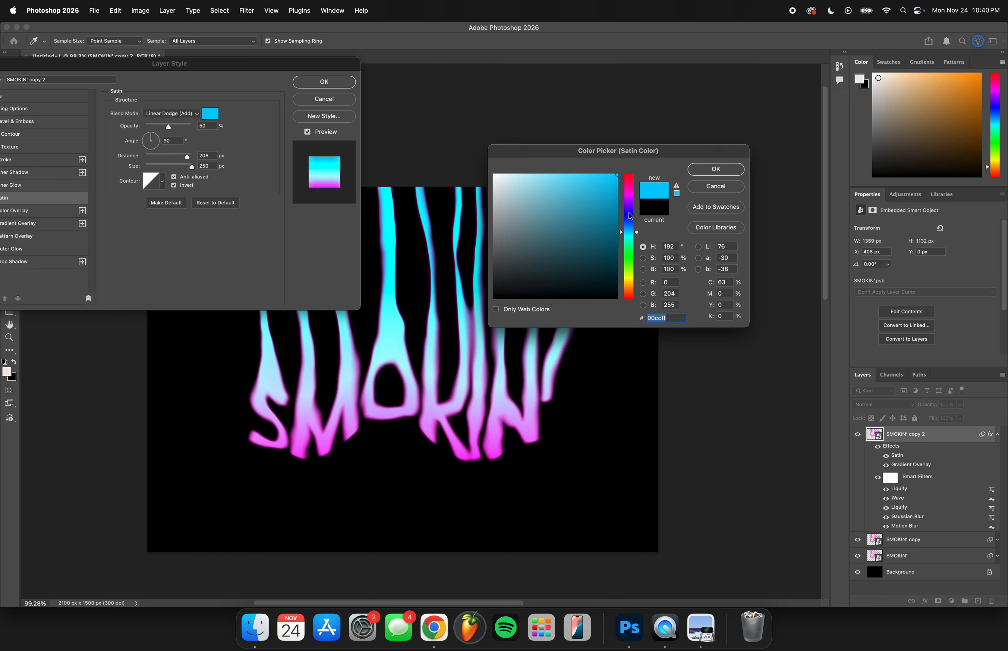
mouse_move(631, 216)
mouse_down()
mouse_move(633, 198)
mouse_move(633, 234)
mouse_up()
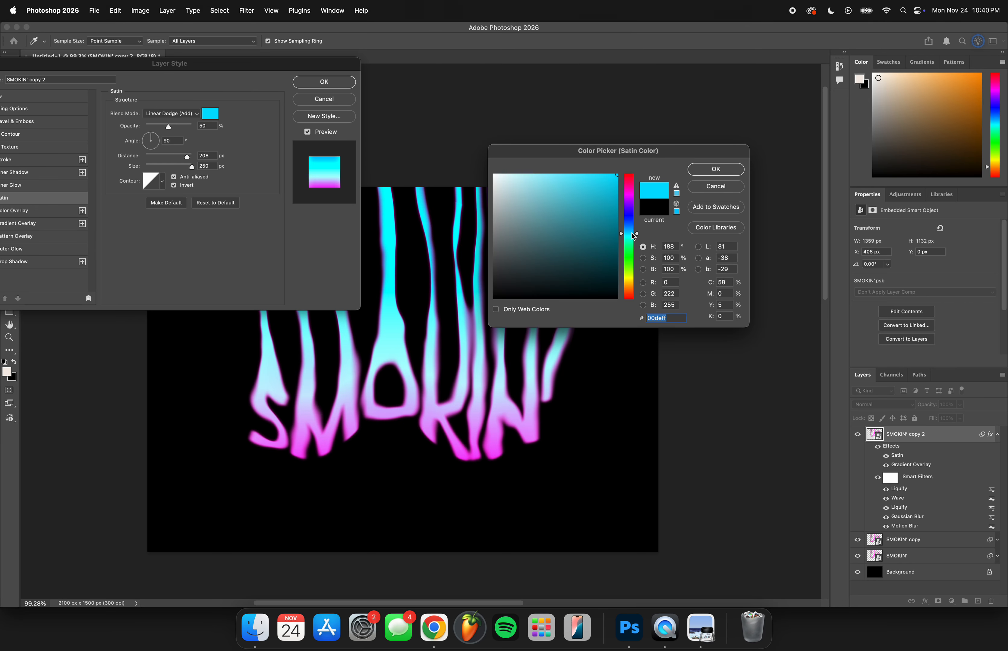
click(715, 170)
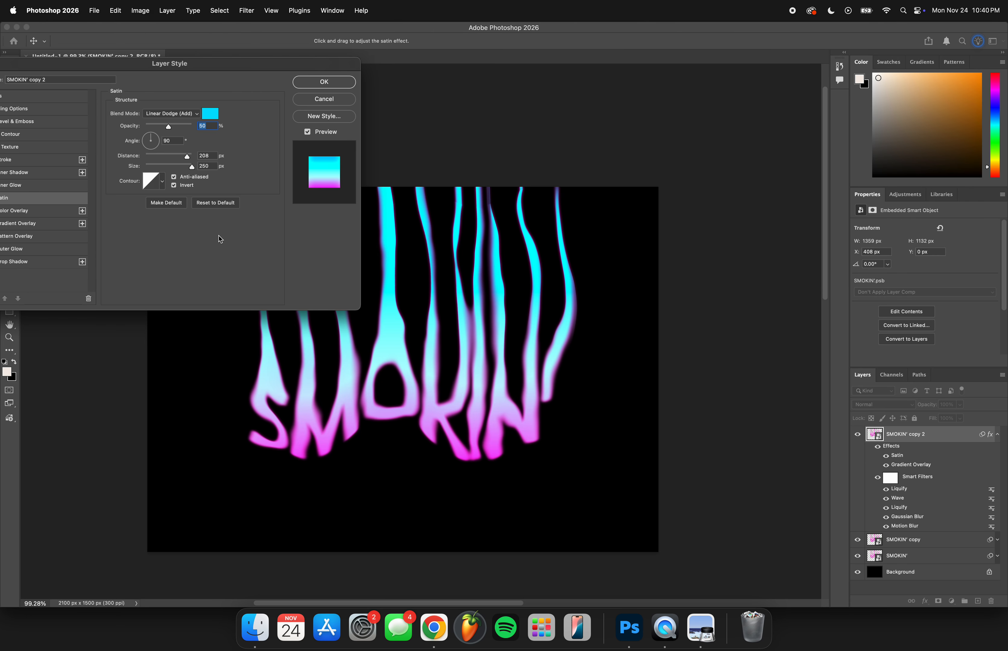
Change the Satin effect's contour to the rounded stepped preset.
click(162, 182)
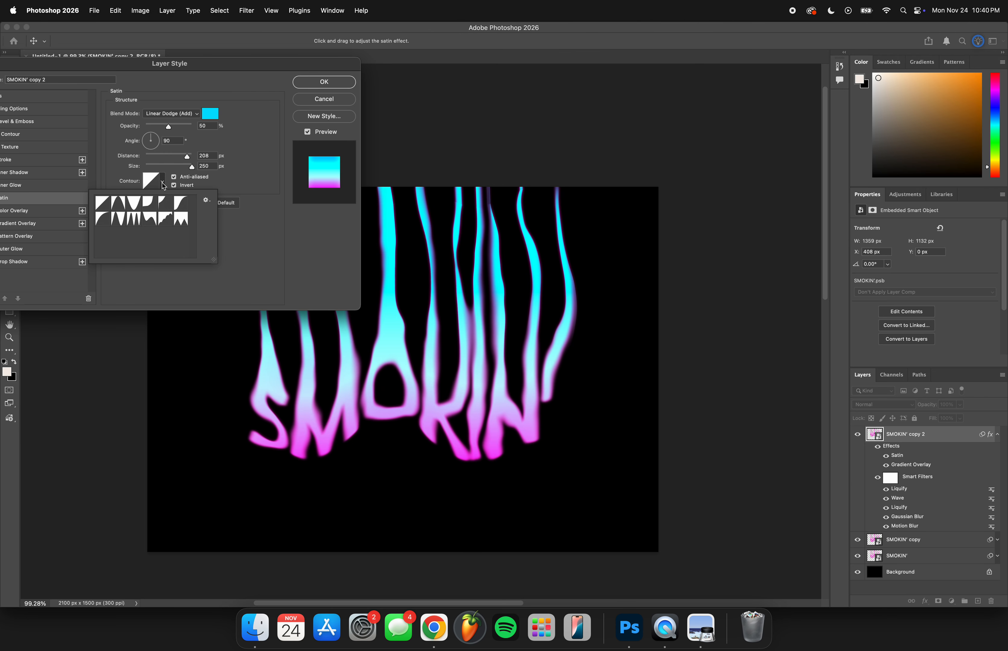
click(165, 224)
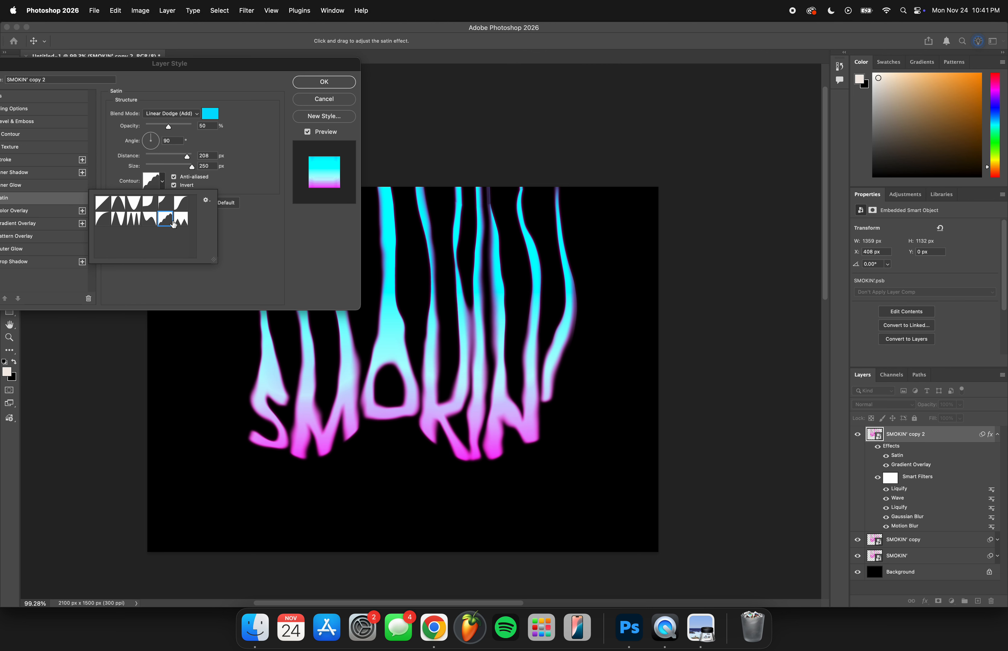
click(257, 267)
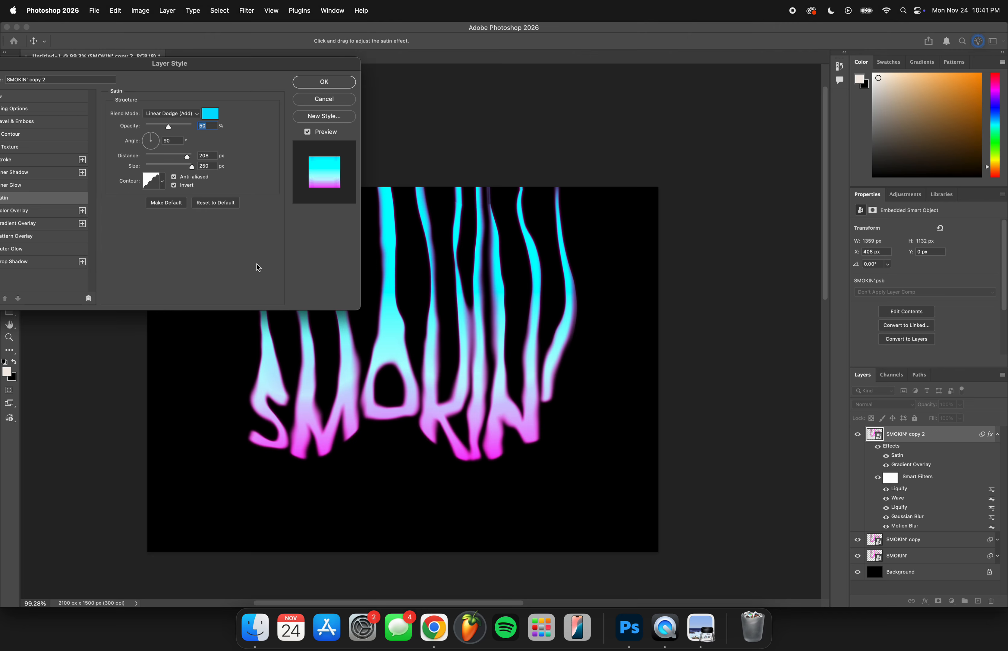
Set the Satin effect's distance to 250 px and its size to 49 px.
drag(188, 156, 119, 158)
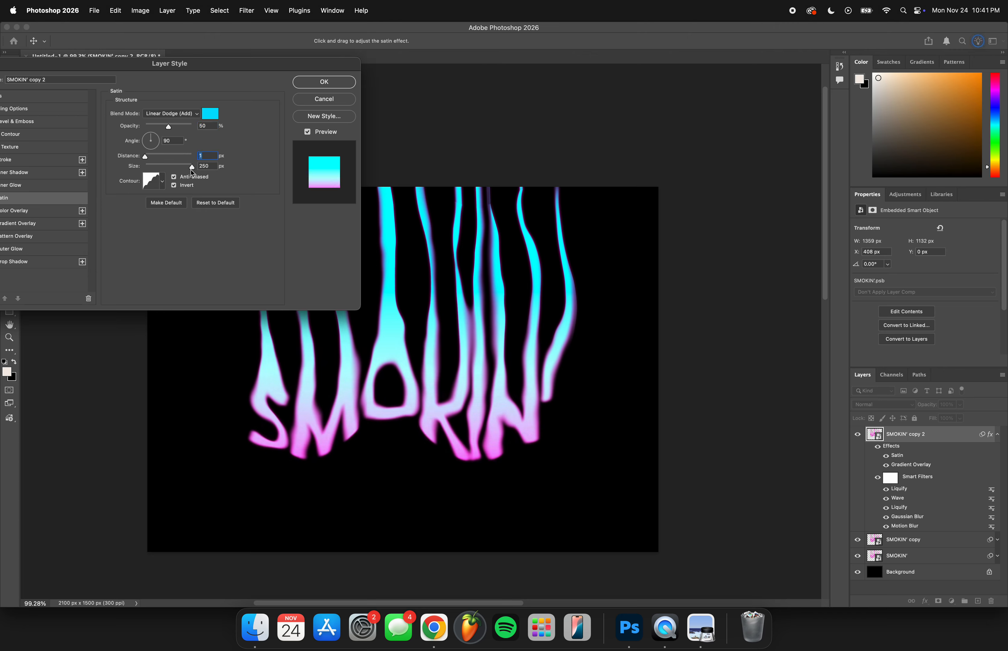
drag(194, 167, 124, 168)
mouse_move(145, 157)
mouse_down()
mouse_move(192, 165)
mouse_move(161, 170)
mouse_up()
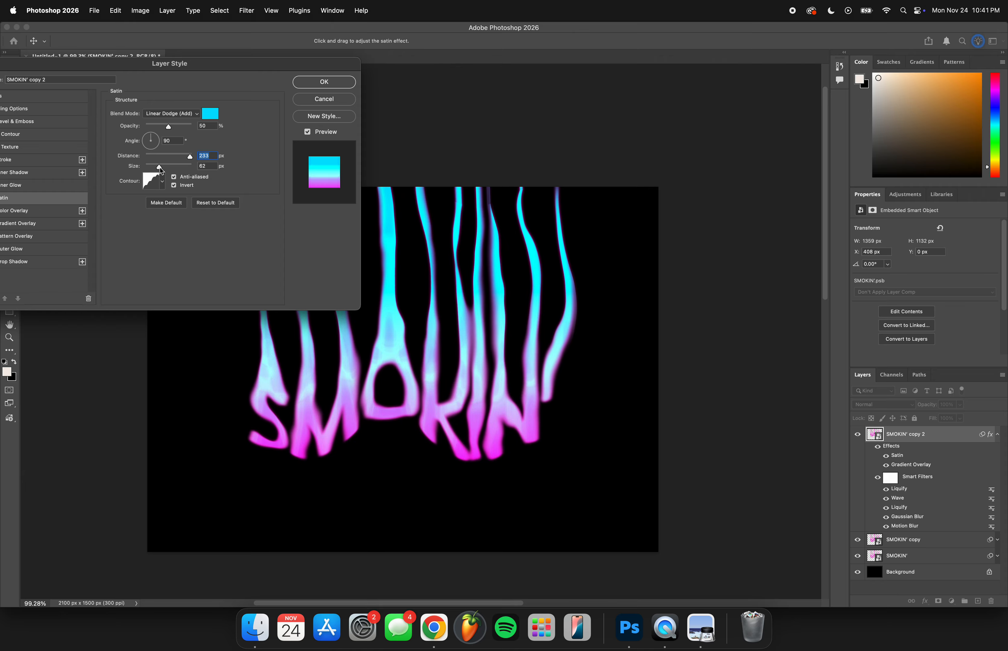
drag(158, 166, 157, 166)
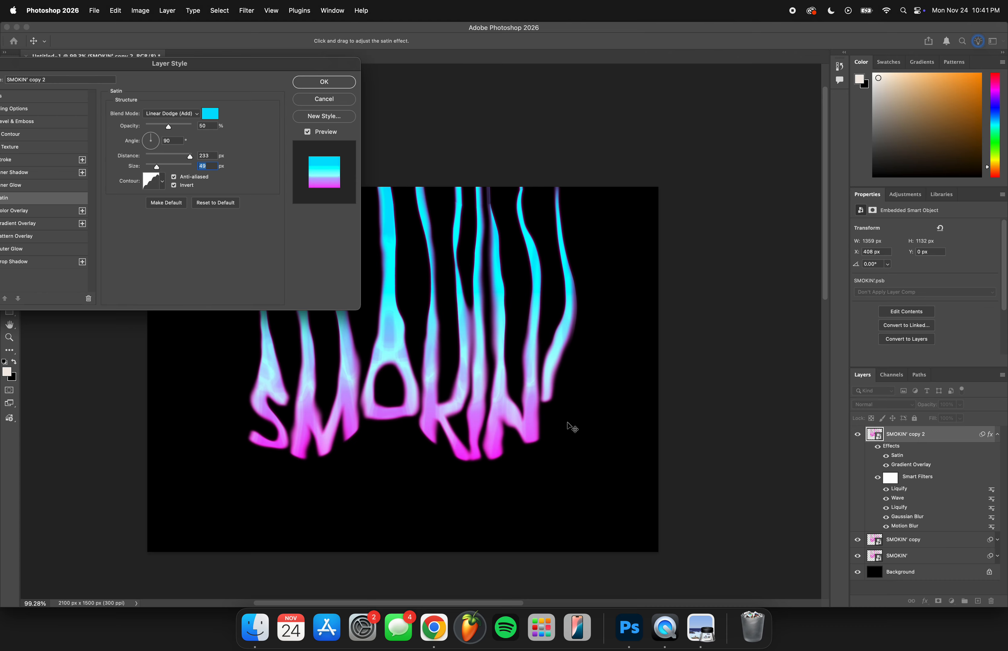
mouse_move(190, 156)
mouse_down()
mouse_move(198, 160)
mouse_move(156, 169)
mouse_up()
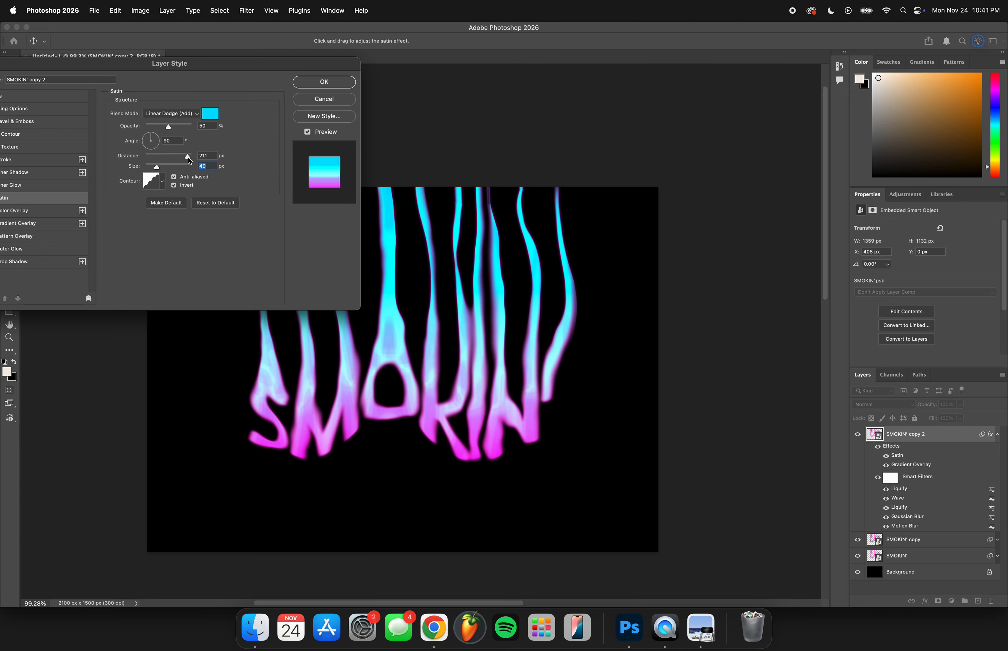
click(199, 156)
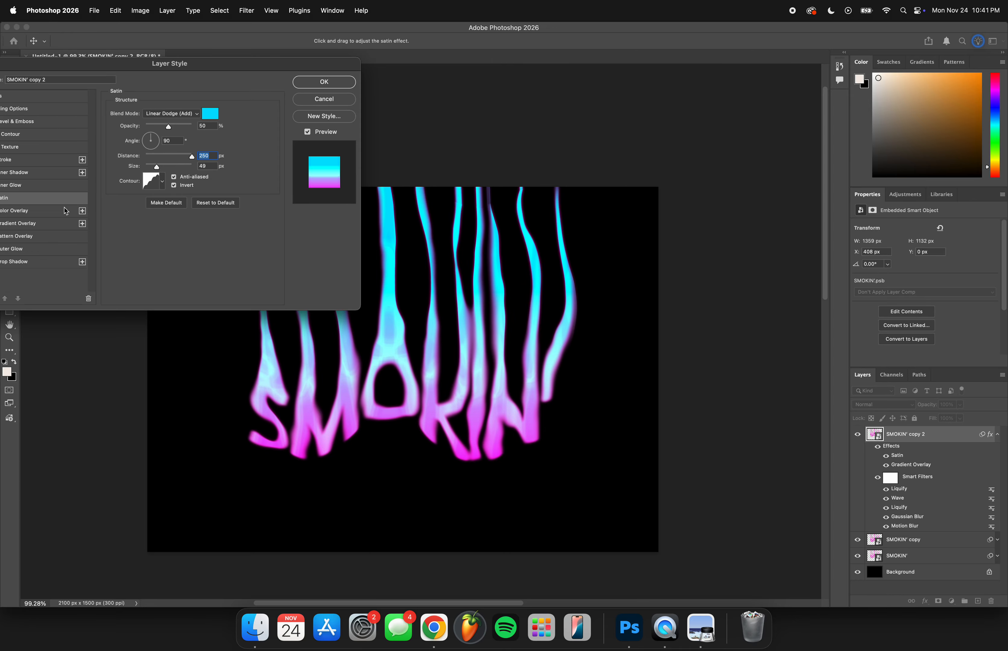
Add a Bevel & Emboss effect to SMOKIN' copy 2.
drag(208, 72, 256, 70)
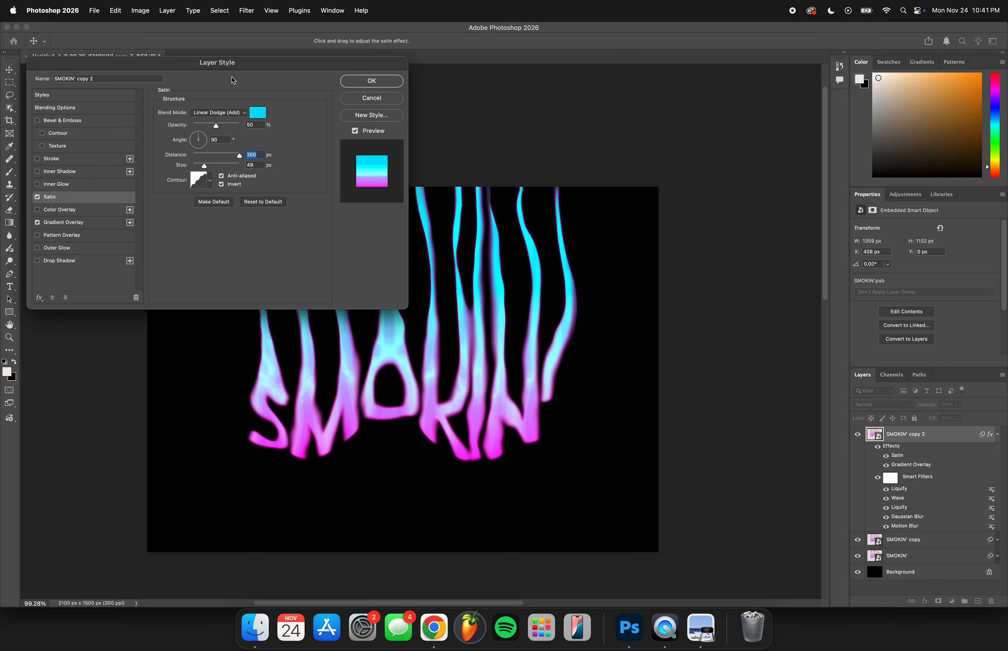
click(86, 123)
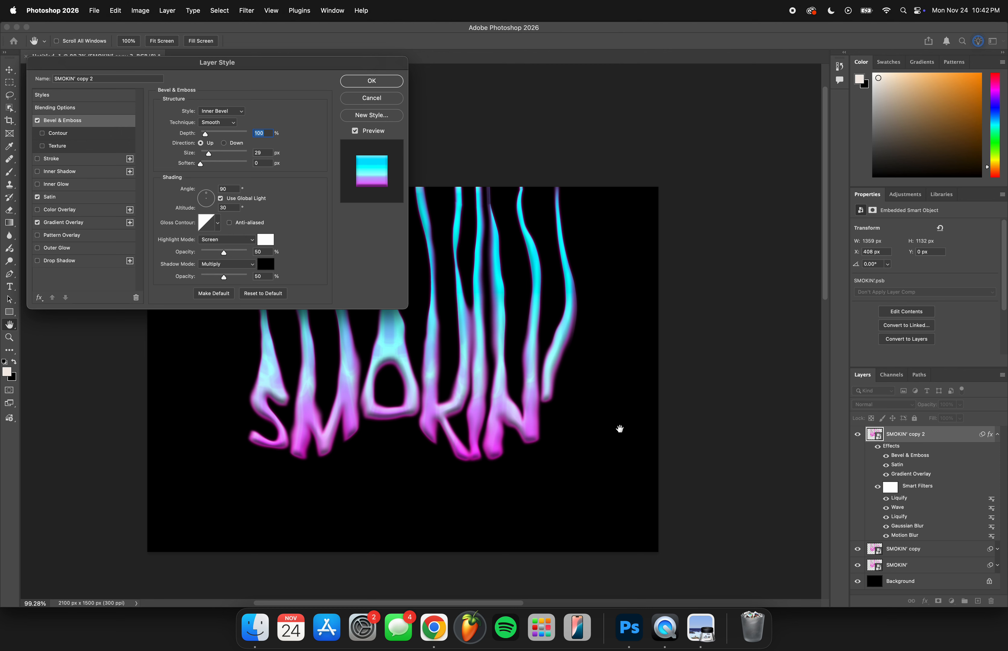
Try the Emboss style for the bevel and switch it back to Inner Bevel.
click(227, 112)
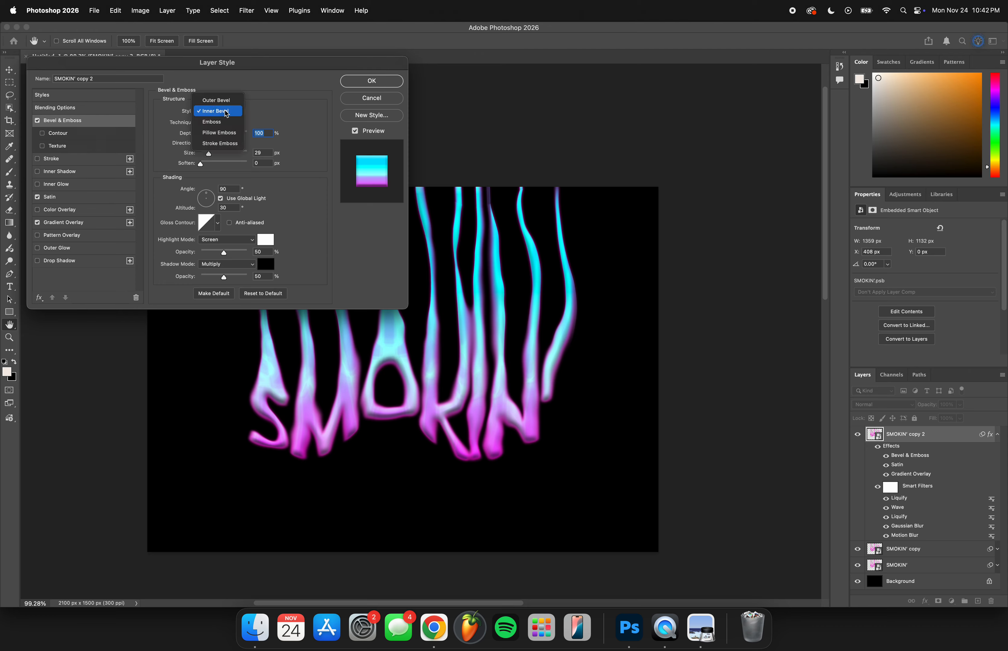
click(228, 112)
click(228, 113)
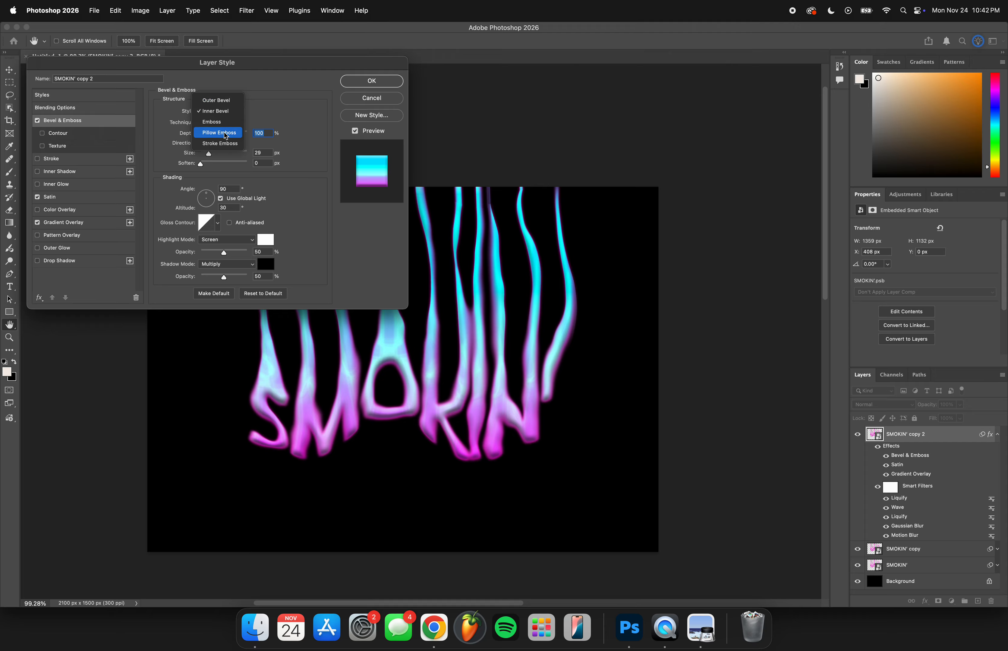
click(214, 122)
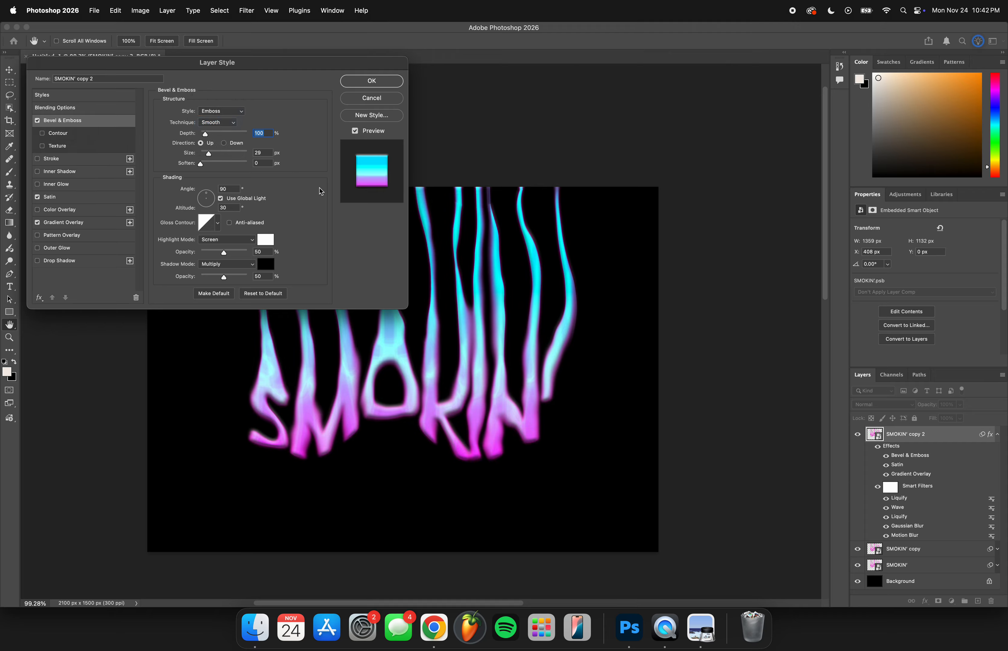
click(231, 113)
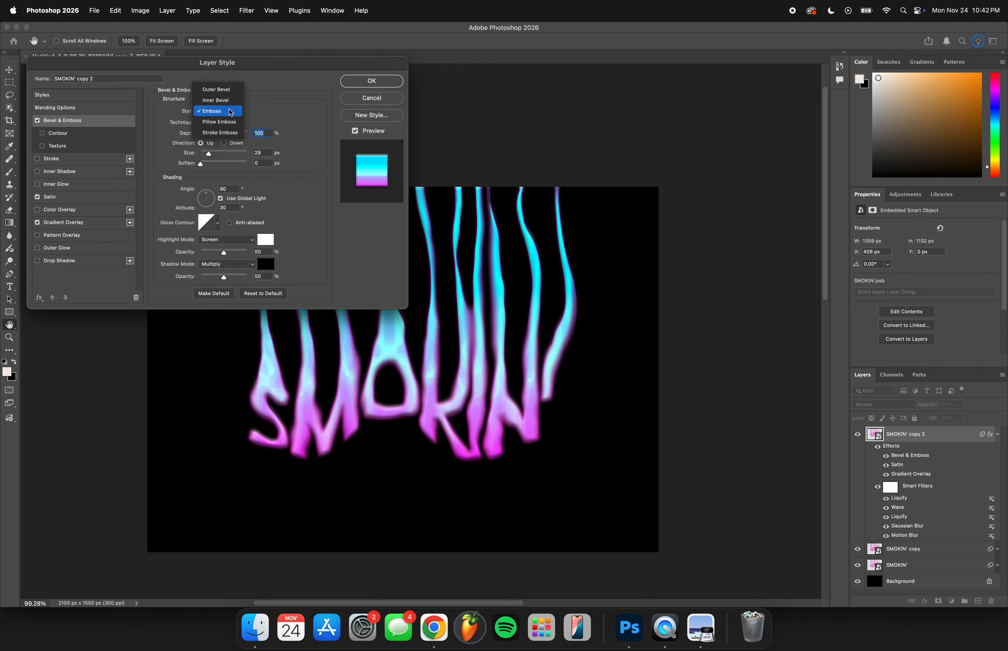
click(231, 101)
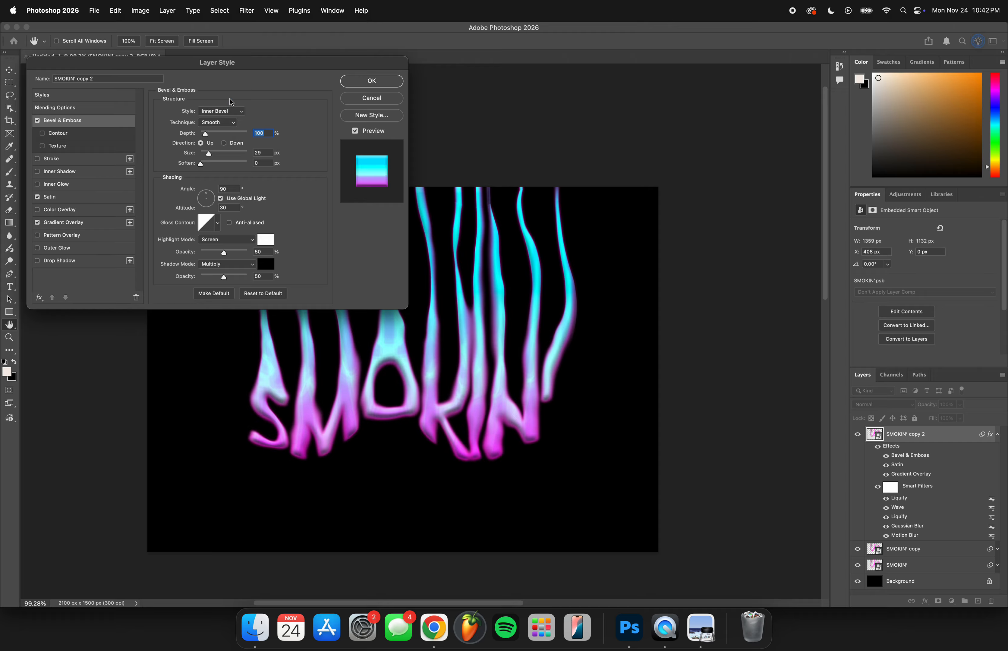
Set the bevel's depth to 74%, size to 35 px, soften to 8 px and shadow opacity to 73%.
drag(205, 134, 551, 326)
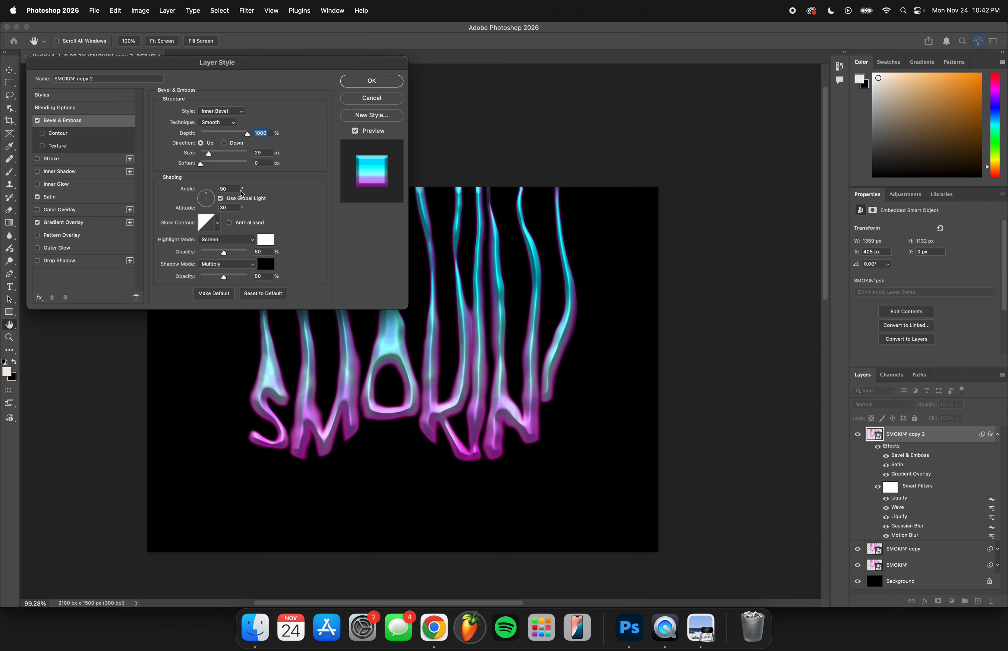
mouse_move(248, 135)
mouse_down()
mouse_move(205, 140)
mouse_move(222, 156)
mouse_move(267, 157)
mouse_move(196, 159)
mouse_move(248, 166)
mouse_move(182, 173)
mouse_move(247, 168)
mouse_move(223, 167)
mouse_up()
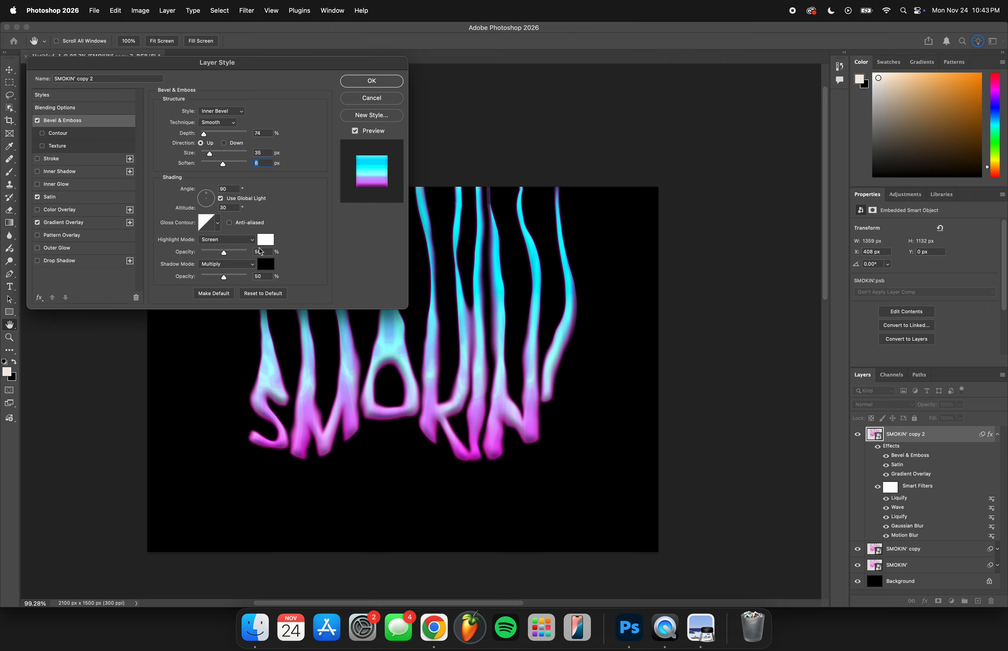
mouse_move(225, 278)
mouse_down()
mouse_move(248, 277)
mouse_move(220, 277)
mouse_move(245, 278)
mouse_move(227, 280)
mouse_move(236, 281)
mouse_up()
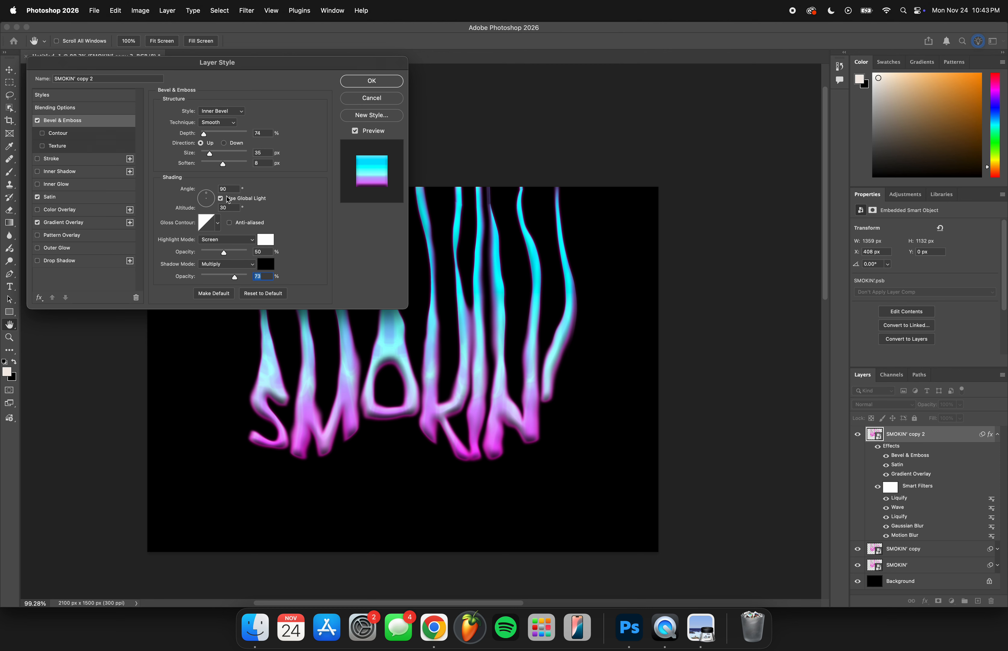
Add a Multiply drop shadow at 25% opacity, accept the layer style and deselect the layer.
click(66, 262)
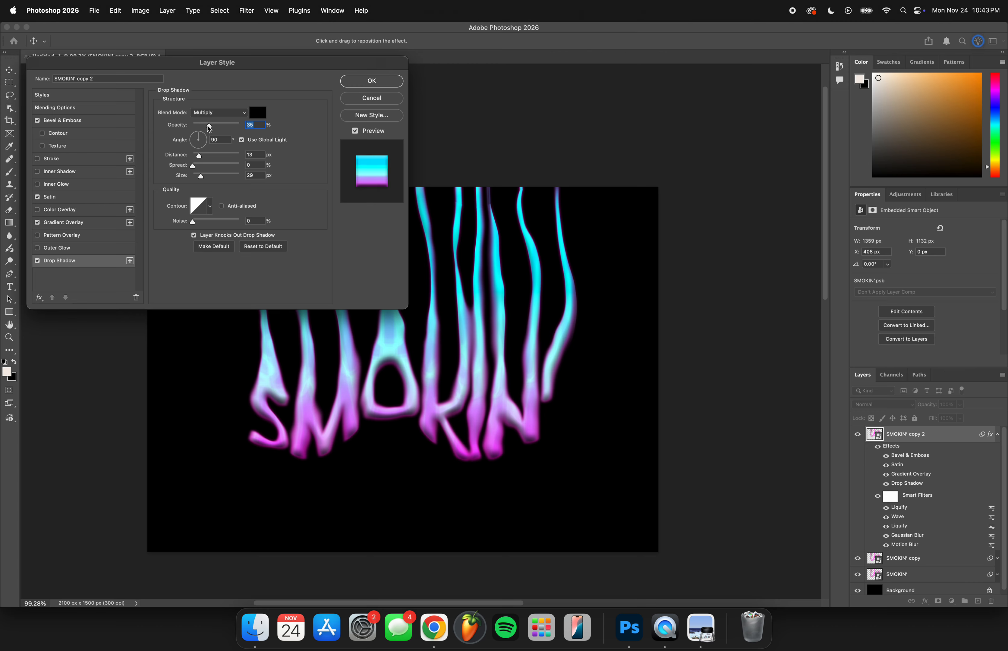
drag(211, 128, 258, 132)
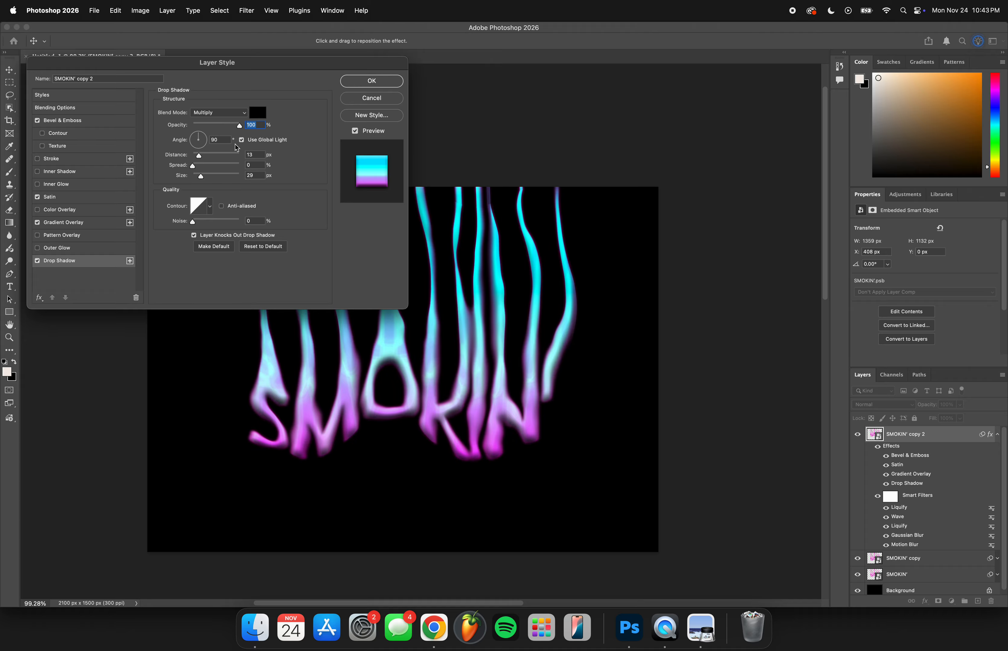
drag(240, 131, 207, 129)
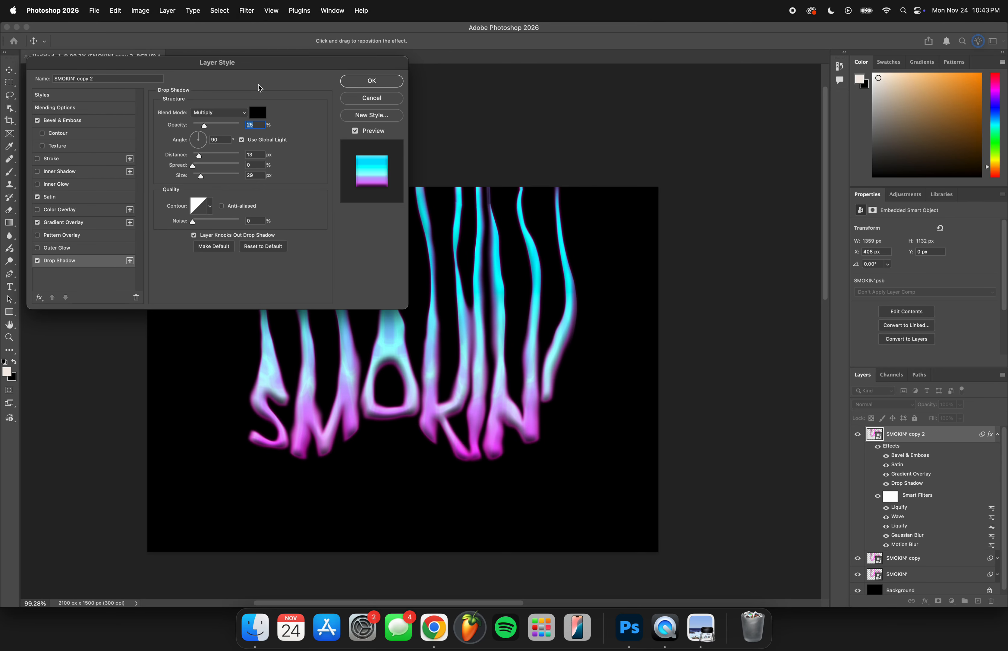
click(372, 80)
click(718, 396)
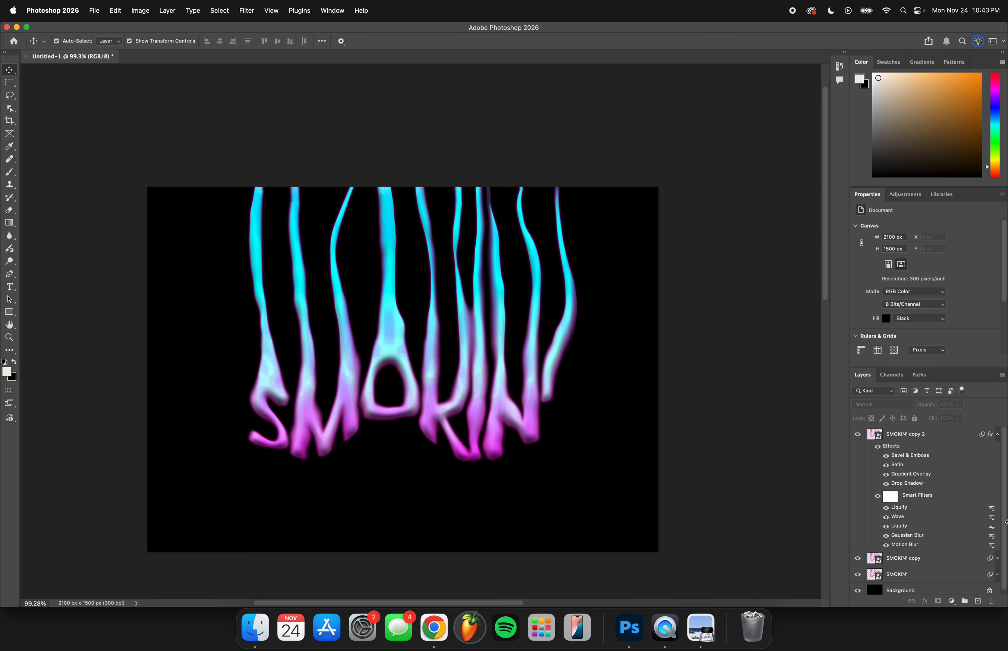
Merge the SMOKIN', SMOKIN' copy and SMOKIN' copy 2 layers into one layer.
click(997, 434)
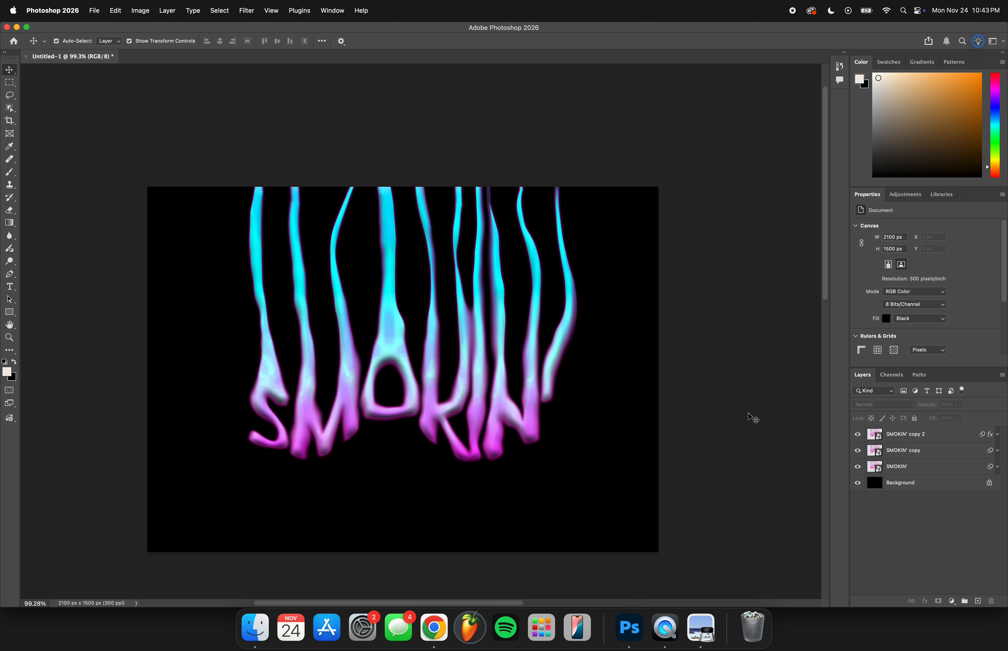
click(933, 470)
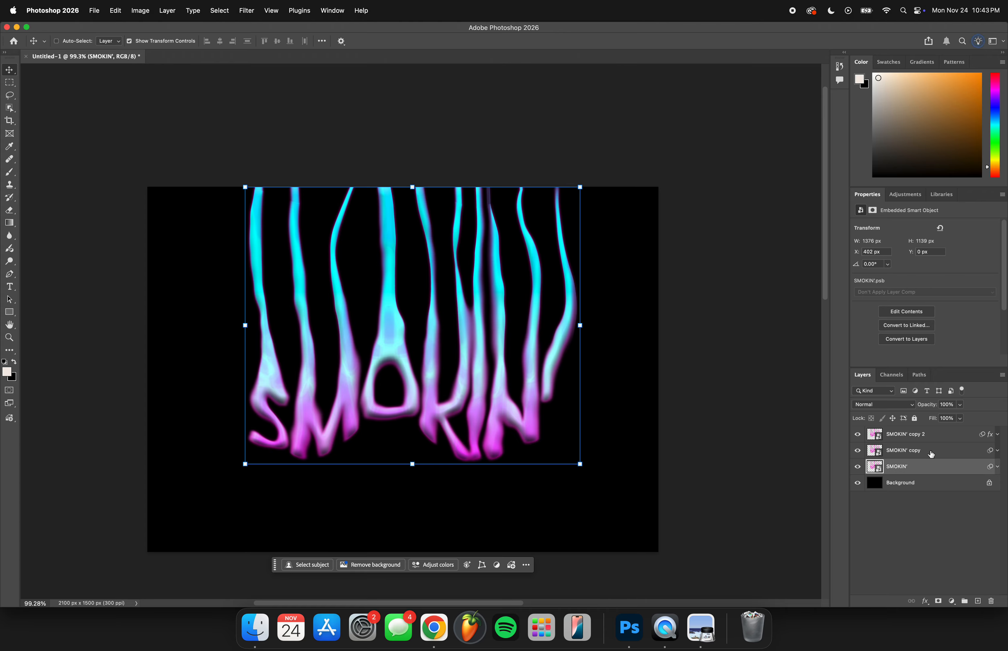
super+click(932, 453)
super+click(943, 434)
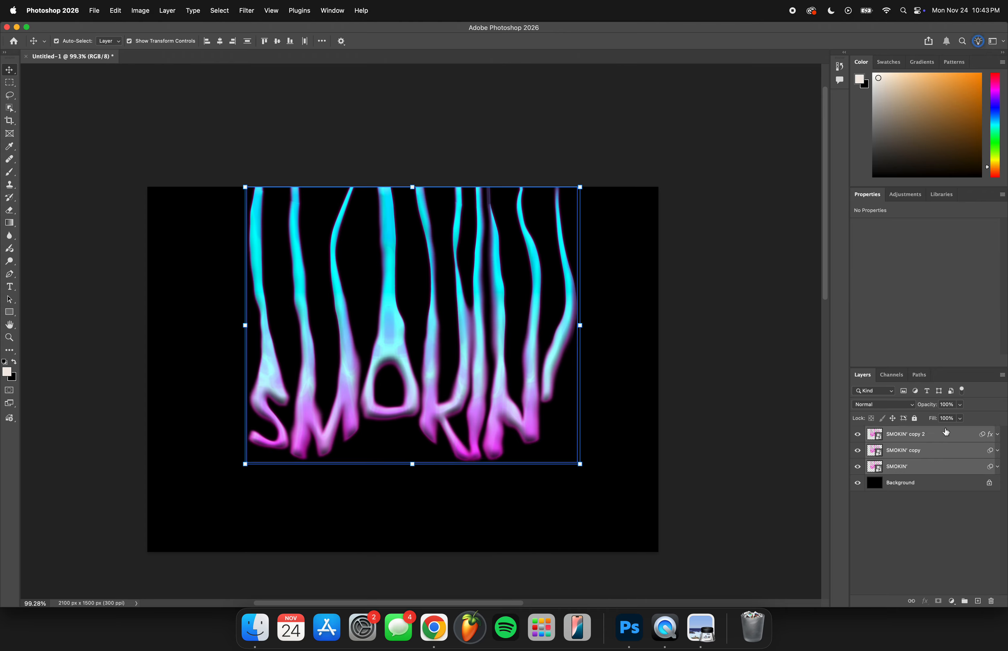
key(super+e)
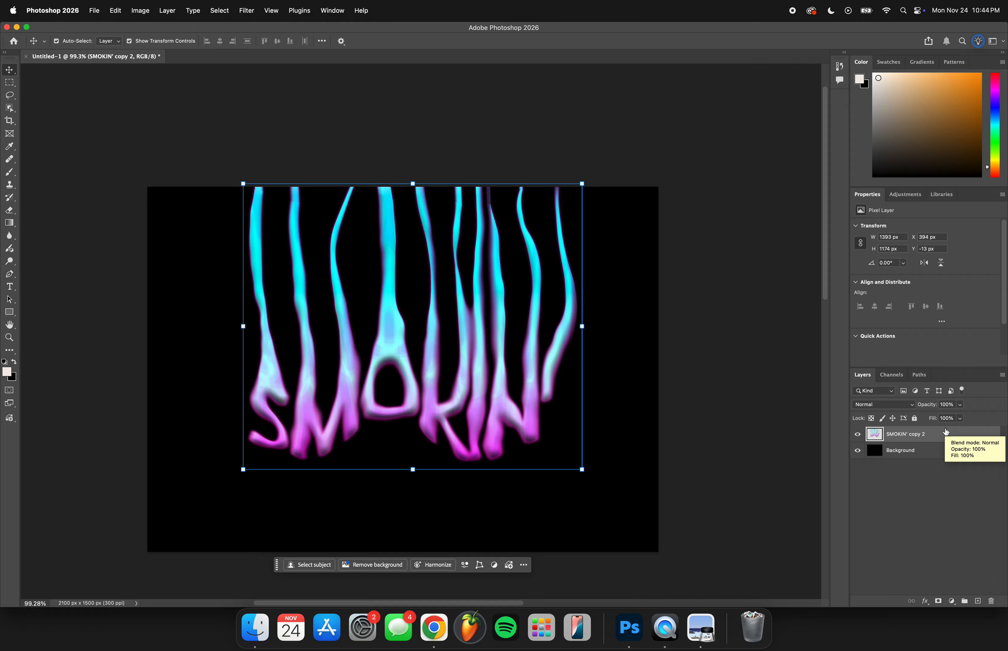
Add a Hue/Saturation adjustment layer above the merged SMOKIN' copy 2 layer with saturation +85.
click(963, 558)
click(920, 434)
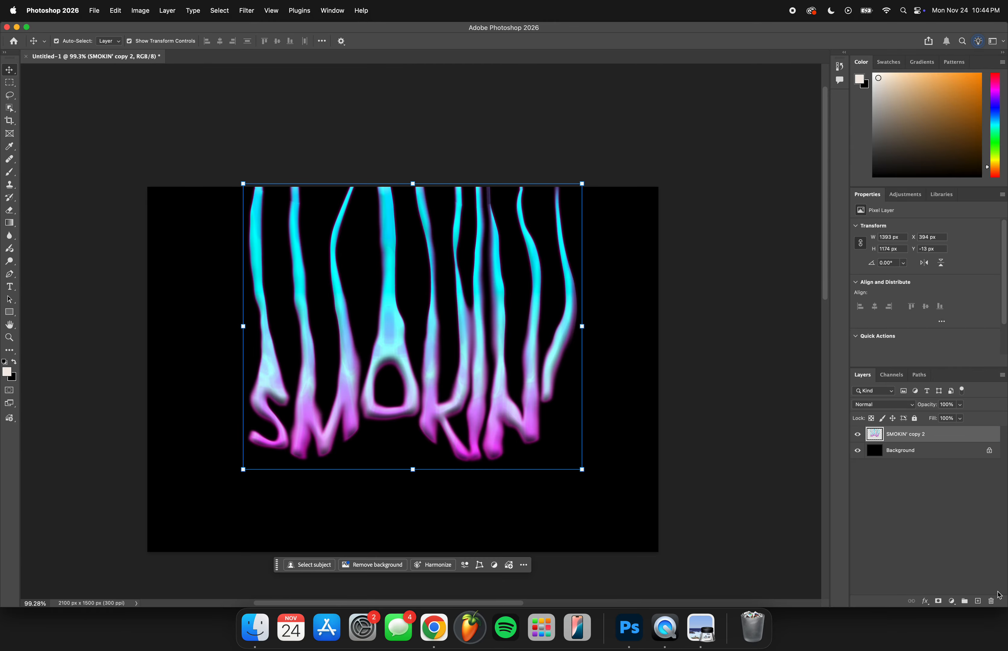
click(952, 601)
click(962, 507)
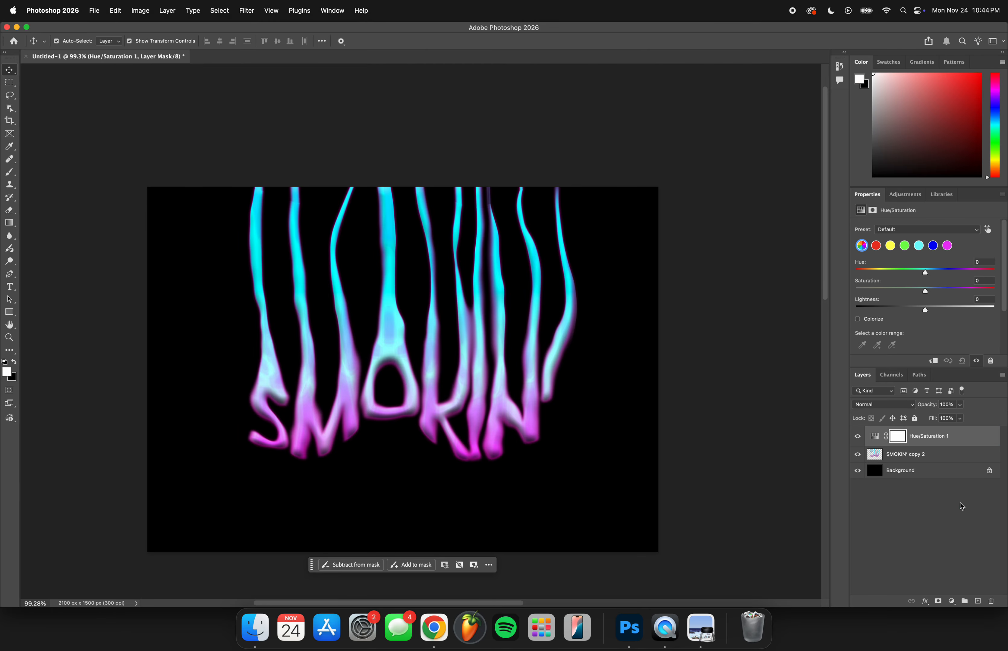
drag(926, 292, 995, 291)
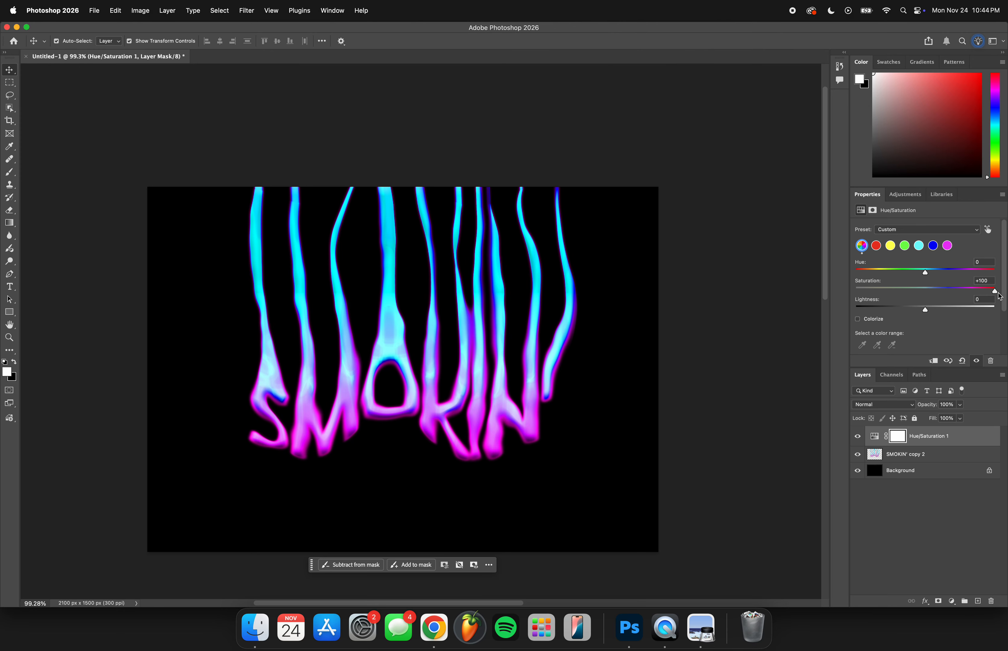
mouse_move(999, 293)
mouse_down()
mouse_move(972, 291)
mouse_move(995, 292)
mouse_move(986, 293)
mouse_up()
Try shifting the adjustment's hue towards blue and red, and reset the hue to 0.
mouse_move(926, 275)
mouse_down()
mouse_move(976, 273)
mouse_move(903, 273)
mouse_move(993, 271)
mouse_move(910, 271)
mouse_move(984, 271)
mouse_move(945, 271)
mouse_up()
double_click(994, 259)
text(0)
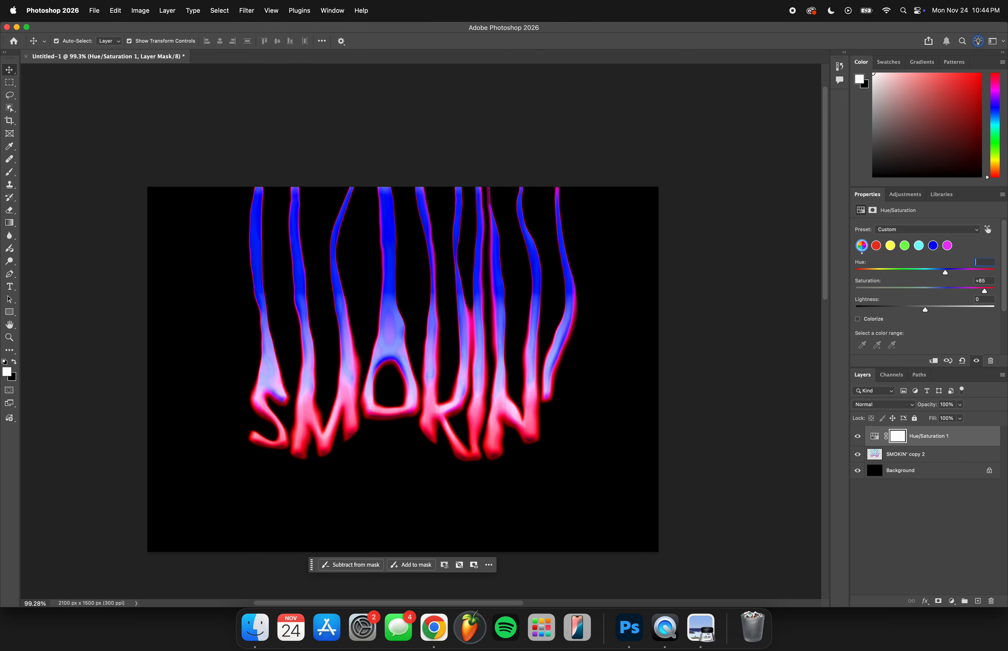
key(Return)
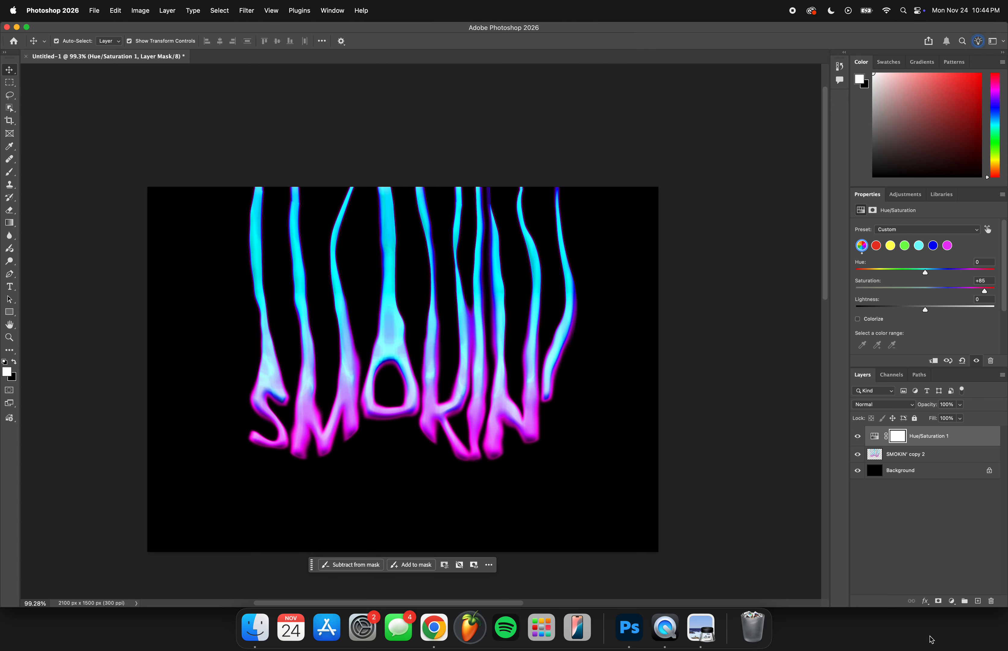
Add a Levels adjustment layer on top and set its white input level to 232.
click(952, 602)
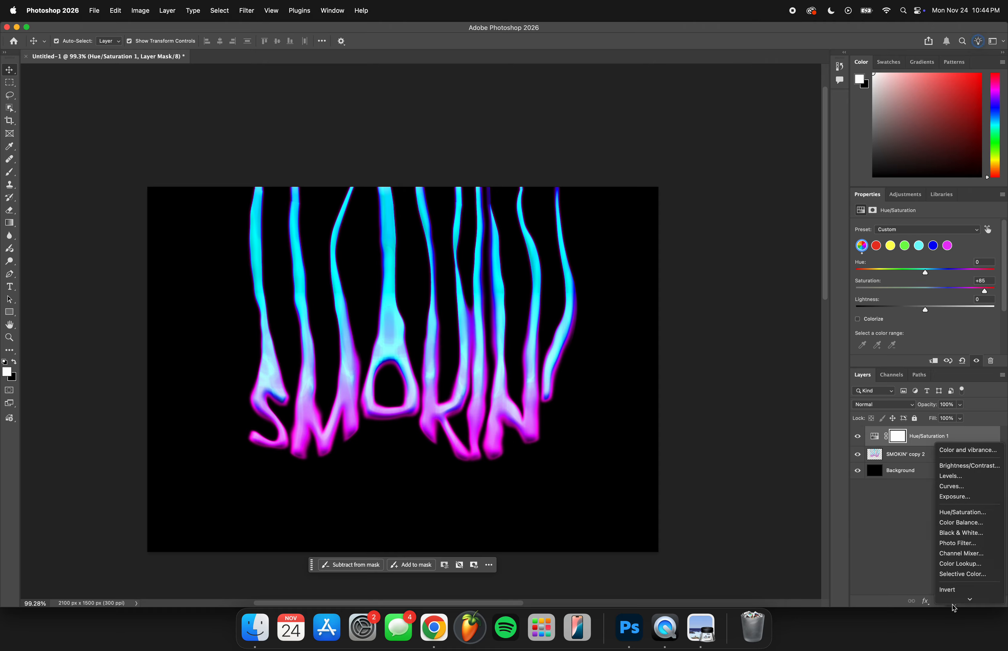
click(951, 476)
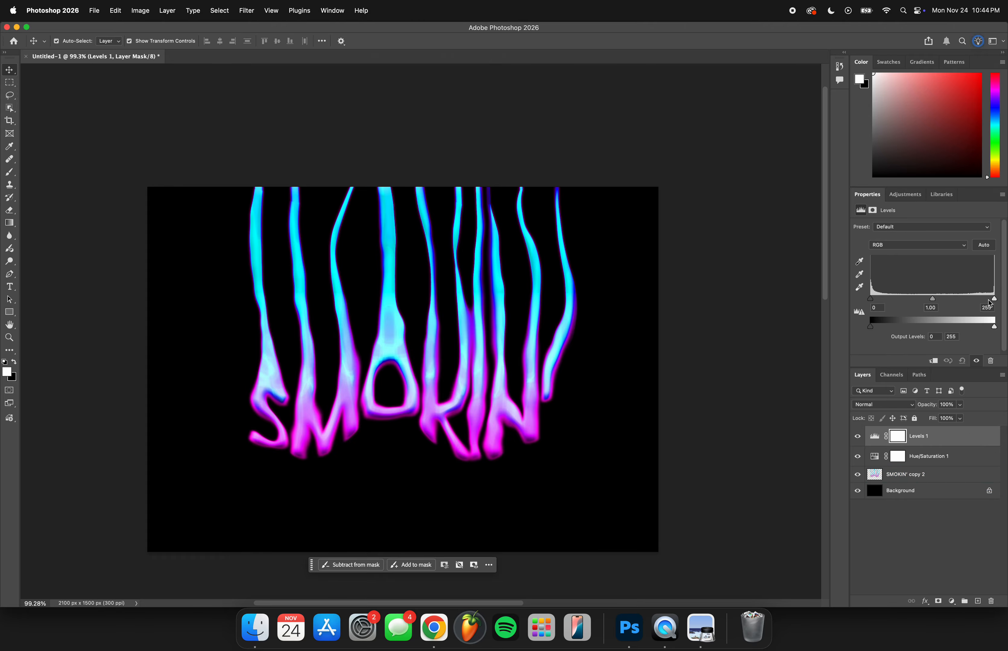
drag(994, 300, 983, 300)
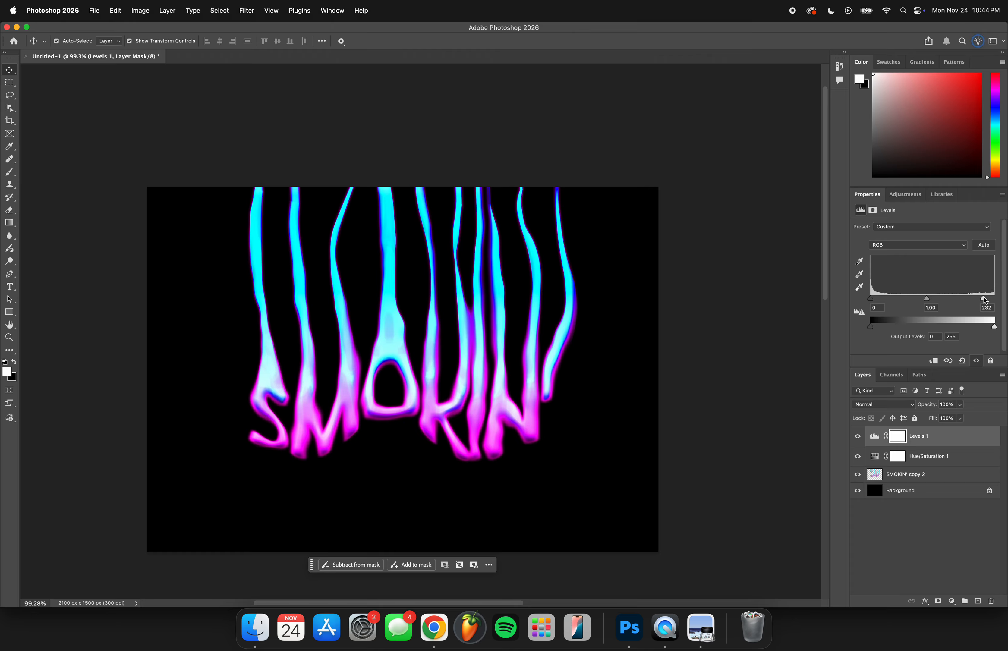
mouse_move(985, 301)
mouse_down()
mouse_move(997, 299)
mouse_move(984, 298)
mouse_up()
Merge the Levels 1, Hue/Saturation 1 and SMOKIN' copy 2 layers into one layer.
shift+click(937, 476)
double_click(947, 439)
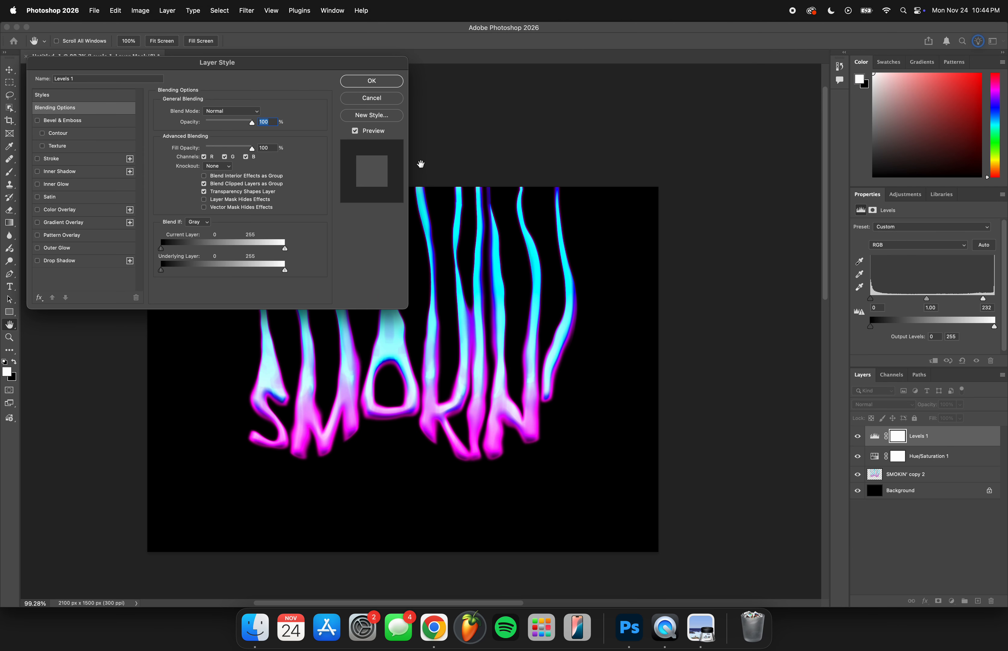
click(377, 98)
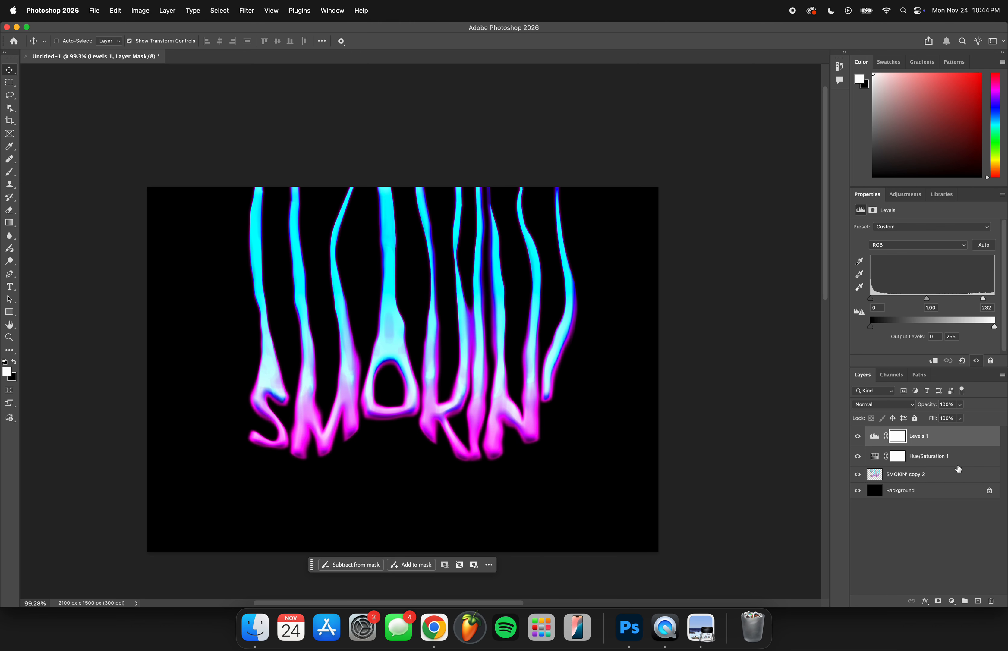
shift+click(947, 461)
shift+click(957, 469)
key(super+e)
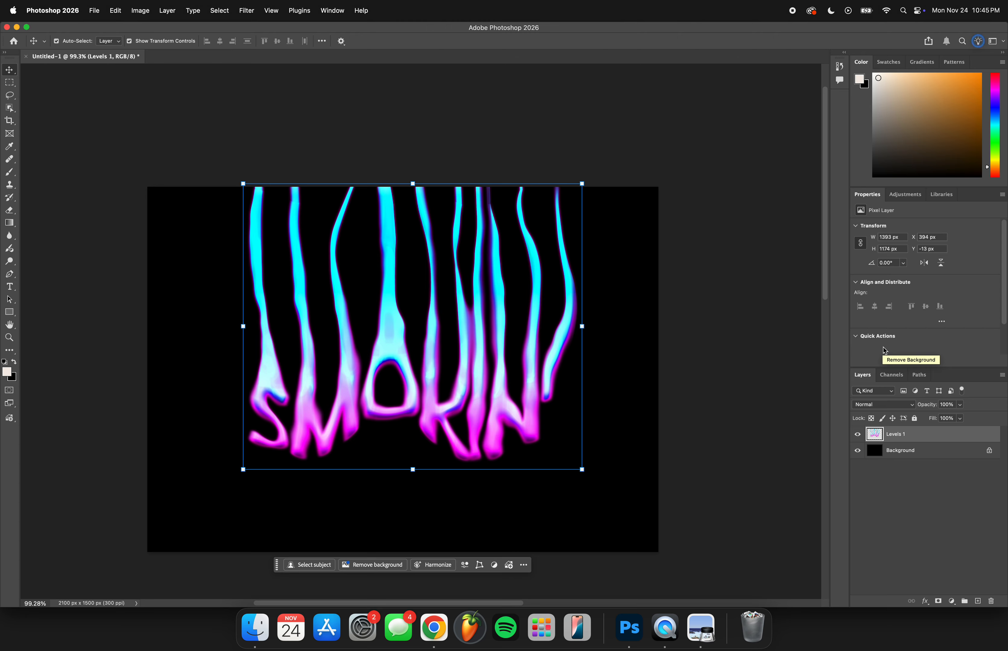
Add a new layer above the merged artwork and place Texturelabs_Grunge_318XL.jpg from Downloads as an embedded image.
click(978, 601)
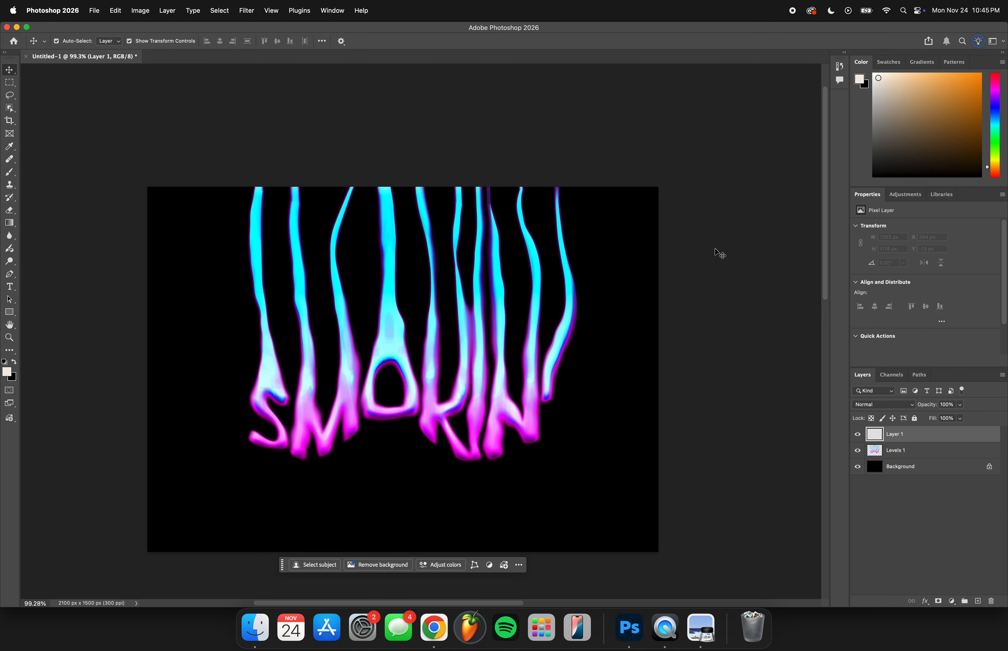
click(93, 12)
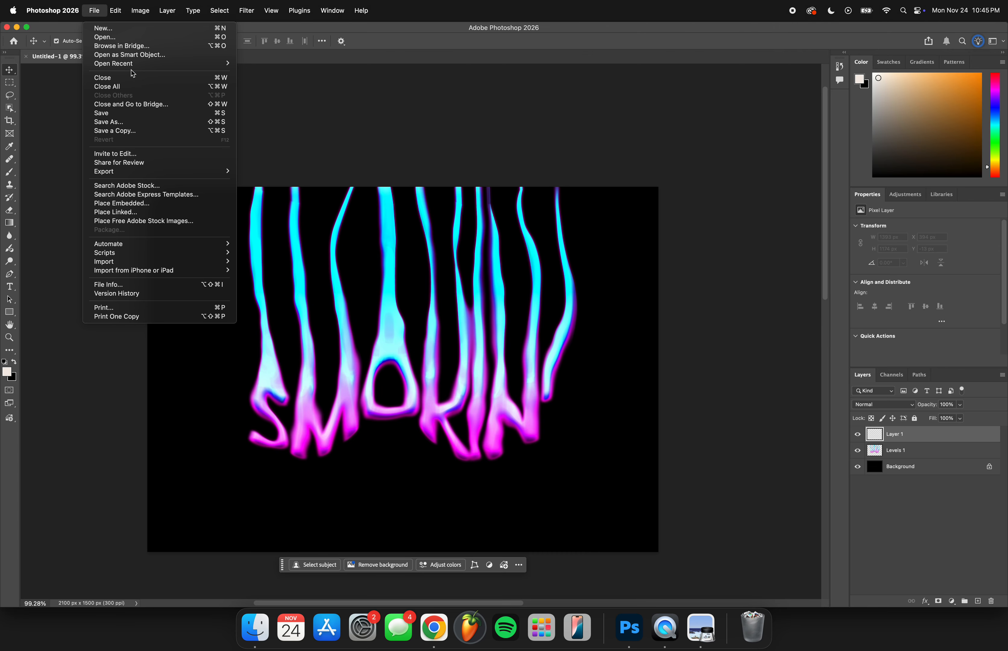
click(135, 207)
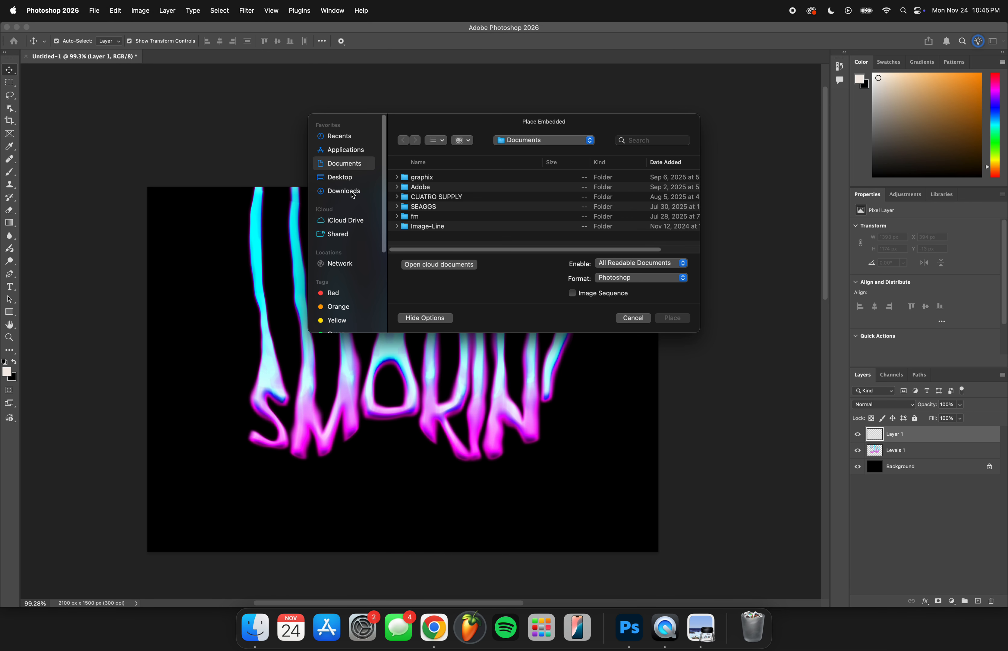
click(352, 194)
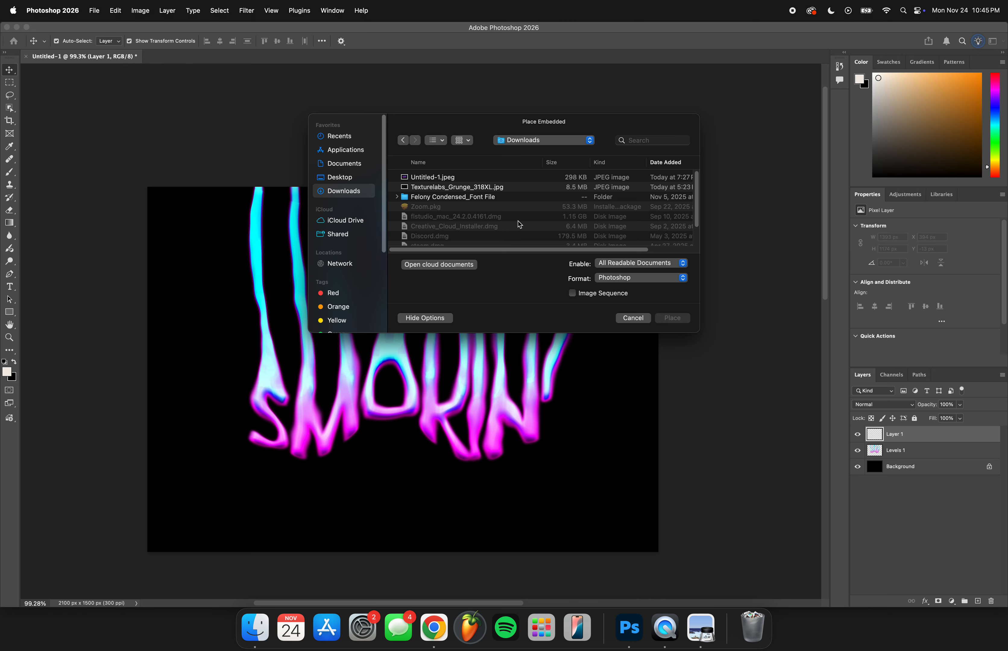
click(461, 187)
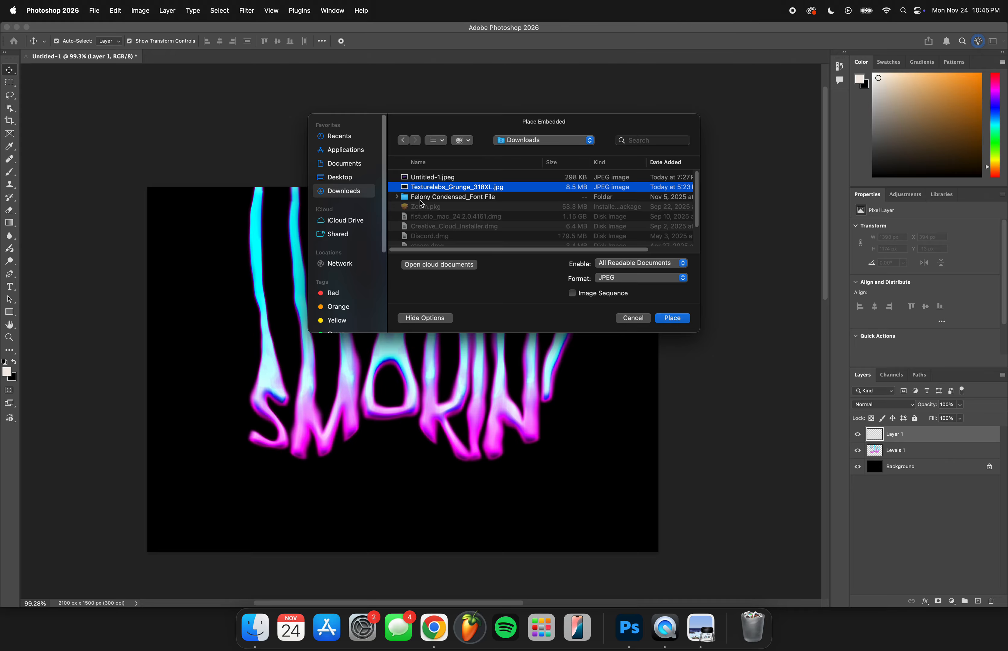
click(674, 321)
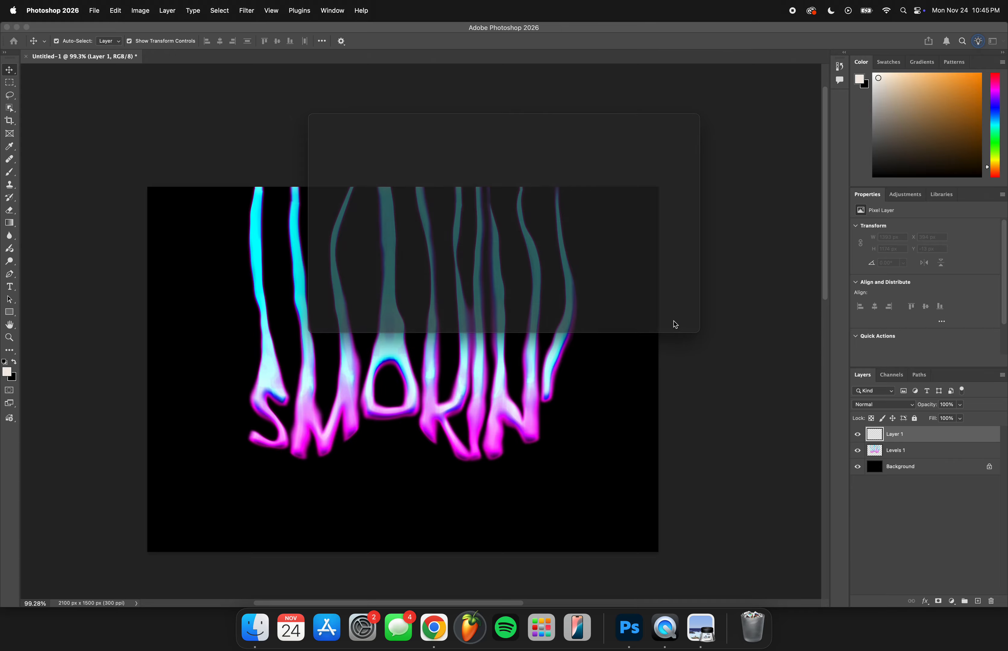
Stretch the placed grunge texture vertically to the canvas's lower edge so it covers the whole canvas, and commit the placement.
drag(533, 428, 529, 416)
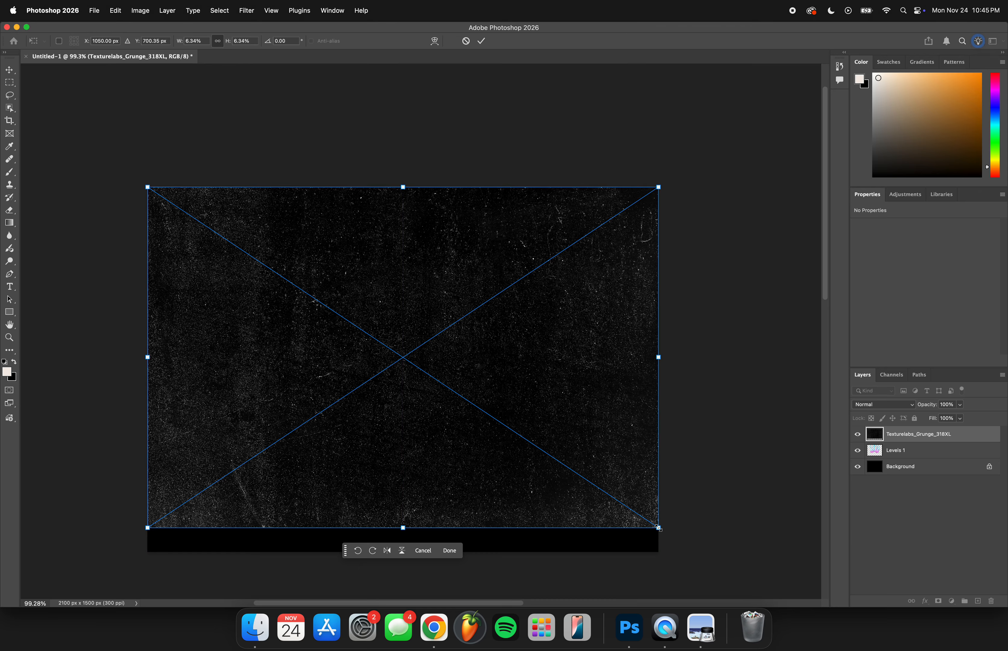
drag(658, 528, 658, 551)
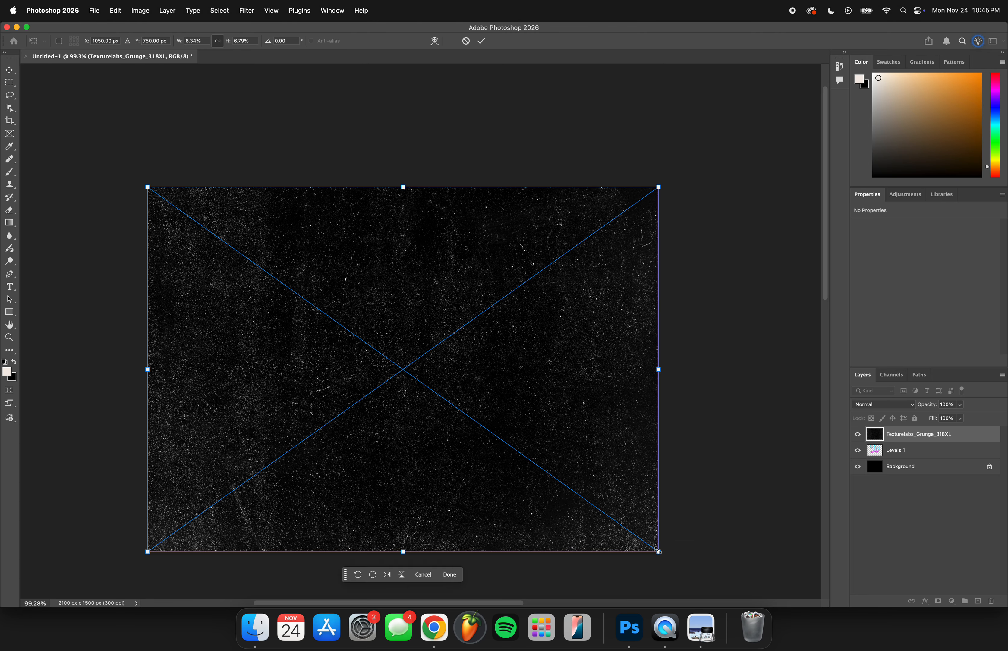
click(450, 575)
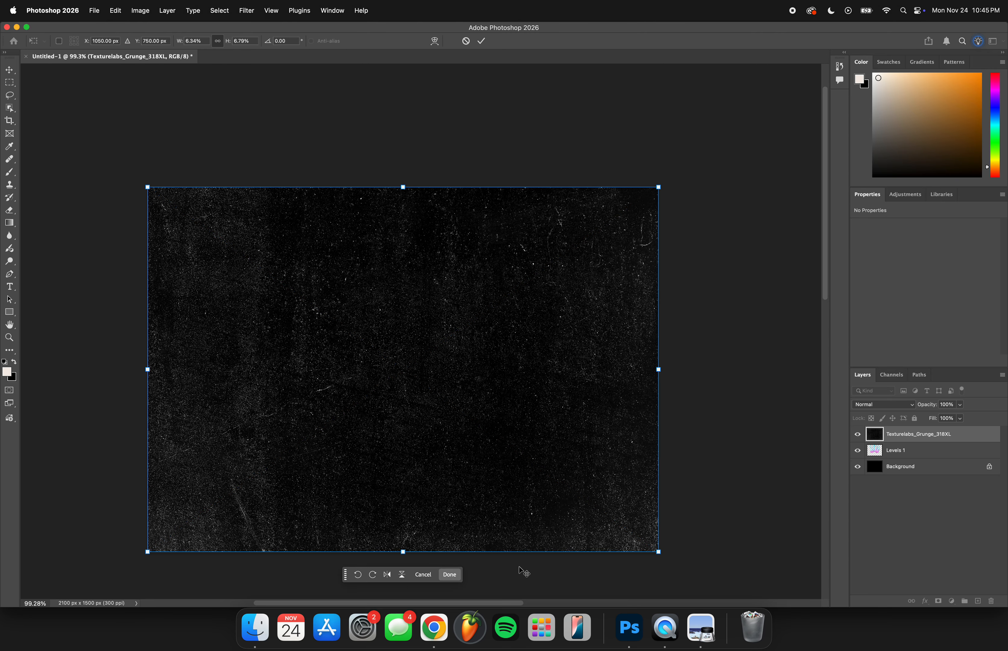
click(752, 436)
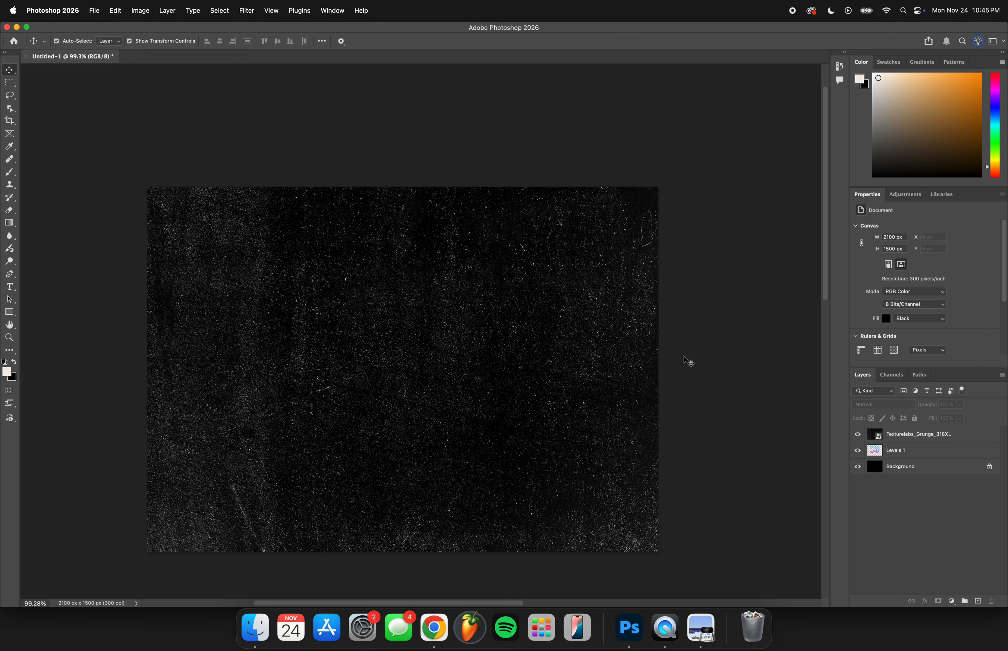
Clip the Texturelabs_Grunge_318XL layer to the Levels 1 artwork layer with a clipping mask.
click(966, 437)
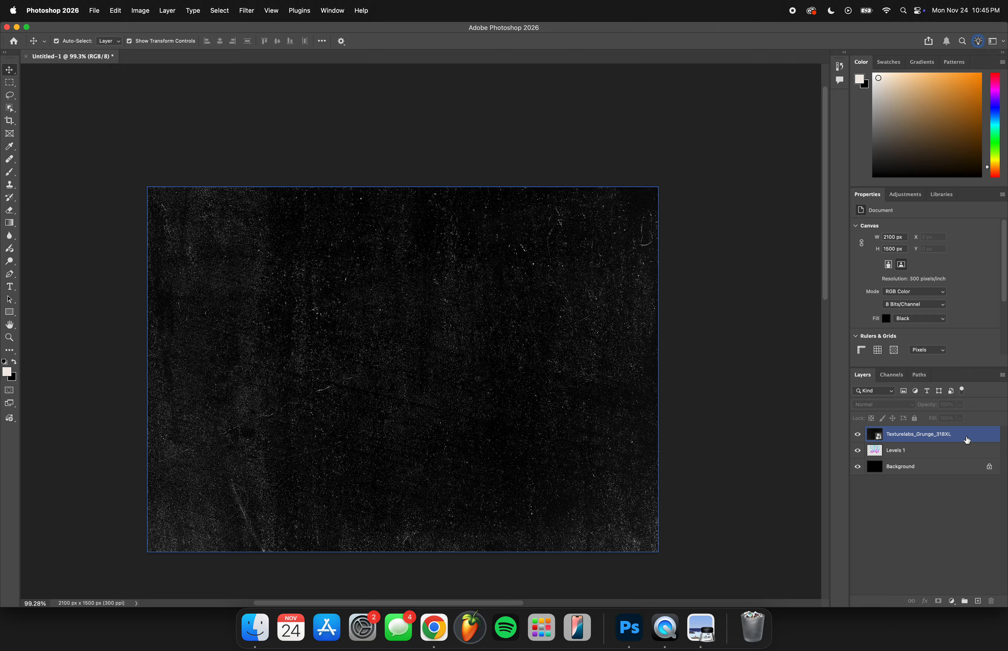
right_click(966, 439)
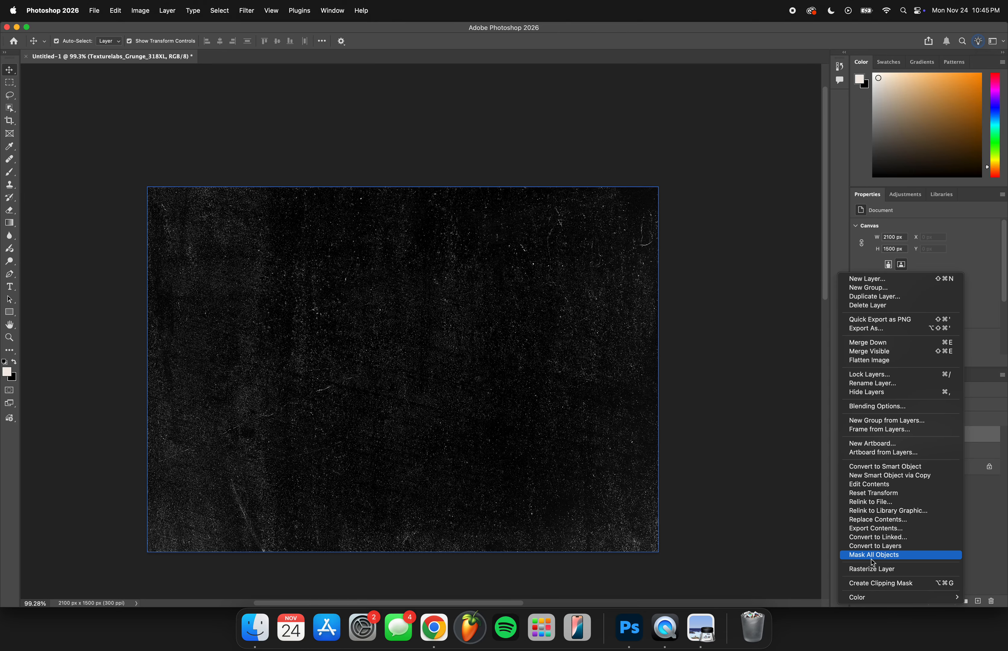
click(877, 587)
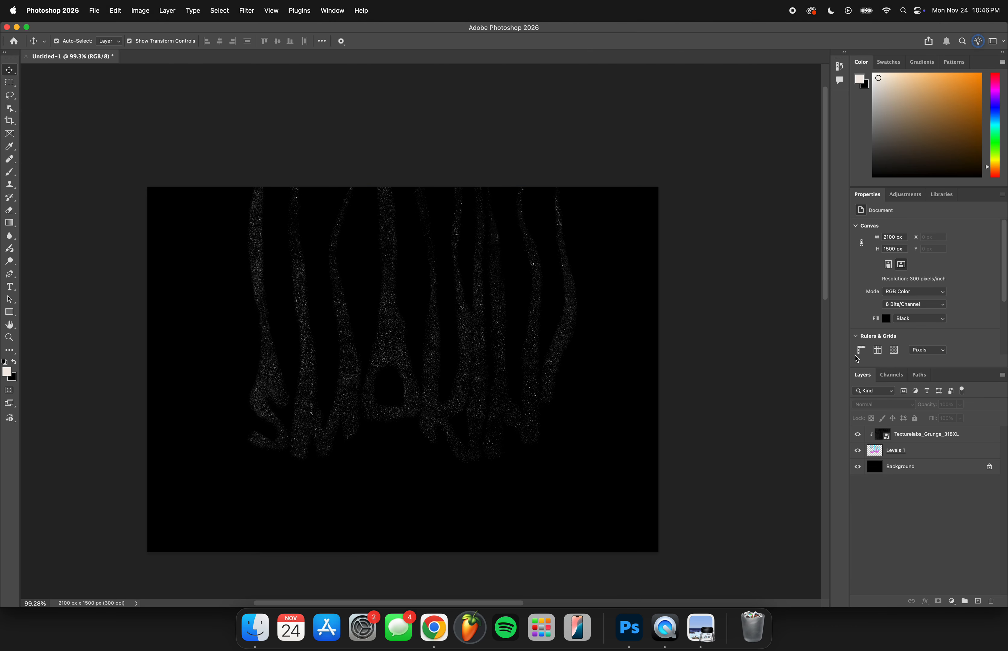
click(922, 450)
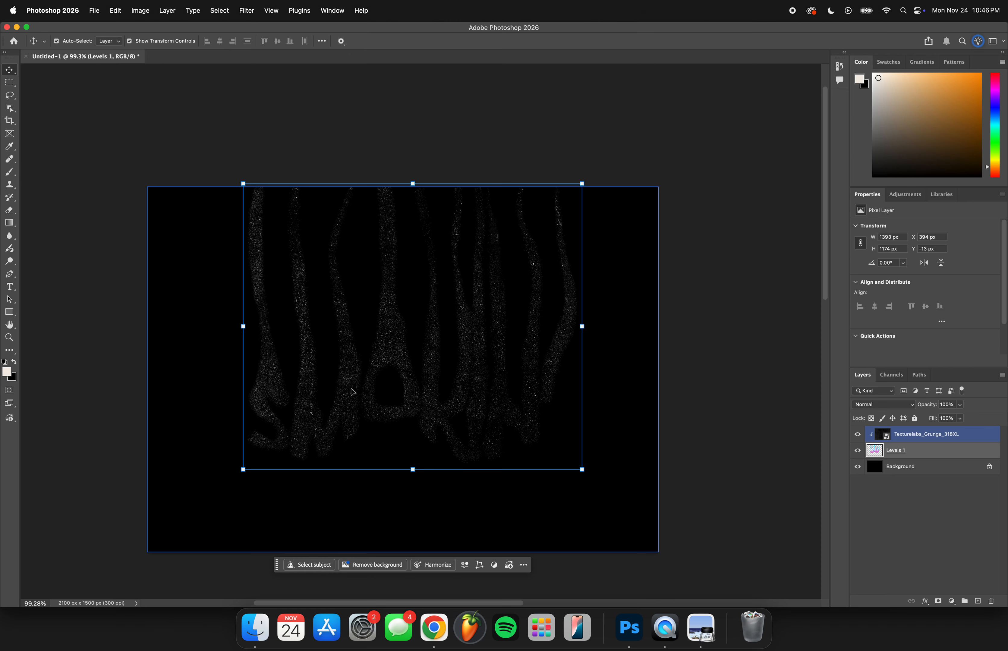
click(684, 394)
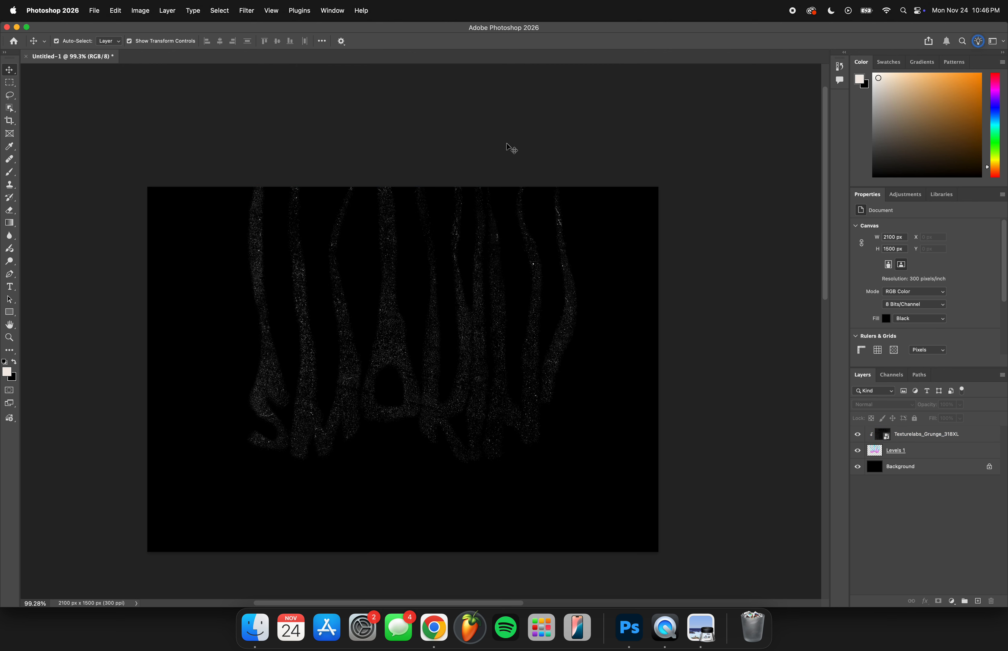
Set the clipped grunge texture layer's blend mode to Soft Light.
click(966, 437)
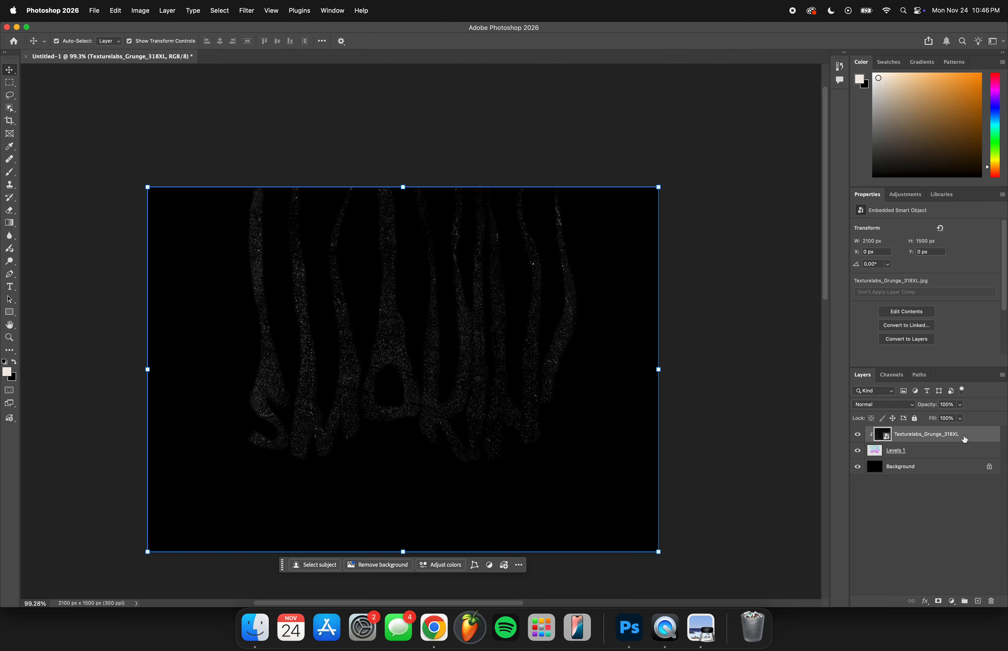
click(910, 409)
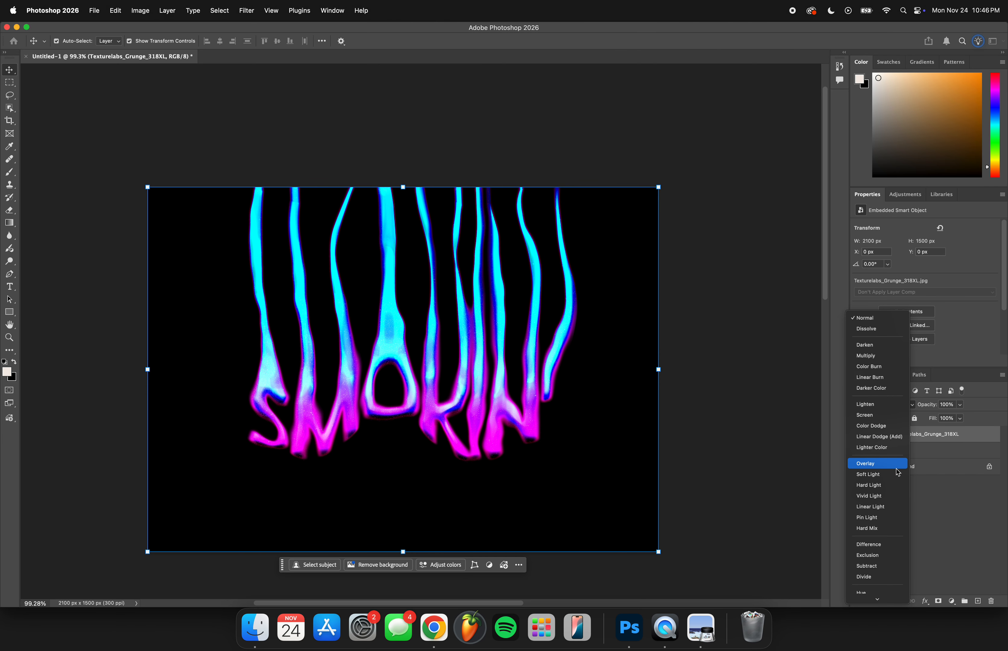
click(878, 476)
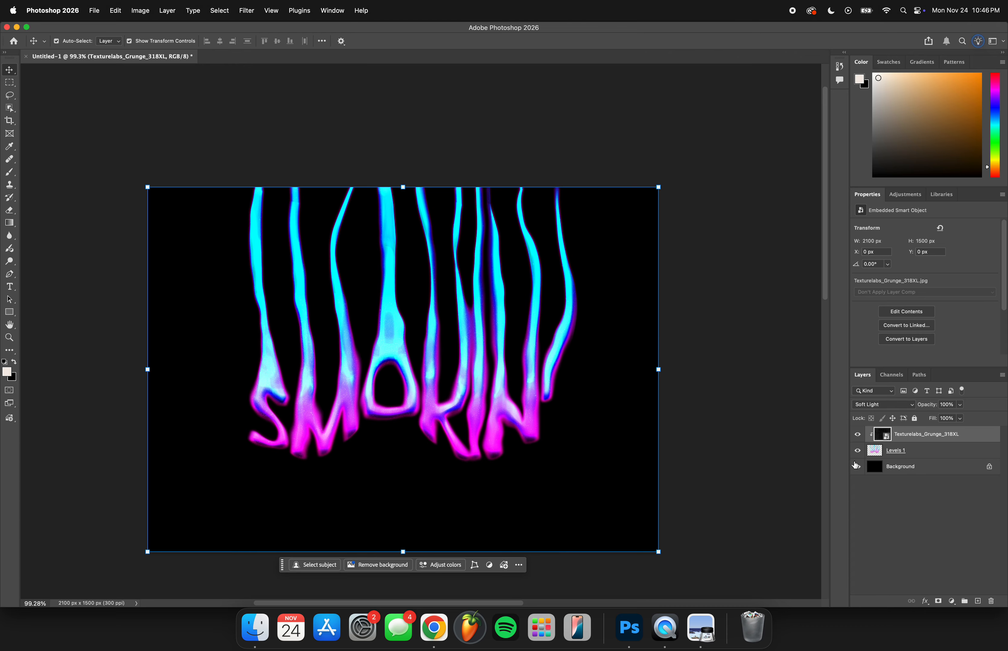
Merge the Texturelabs_Grunge_318XL texture and Levels 1 layers into one layer and deselect it.
click(737, 432)
click(929, 436)
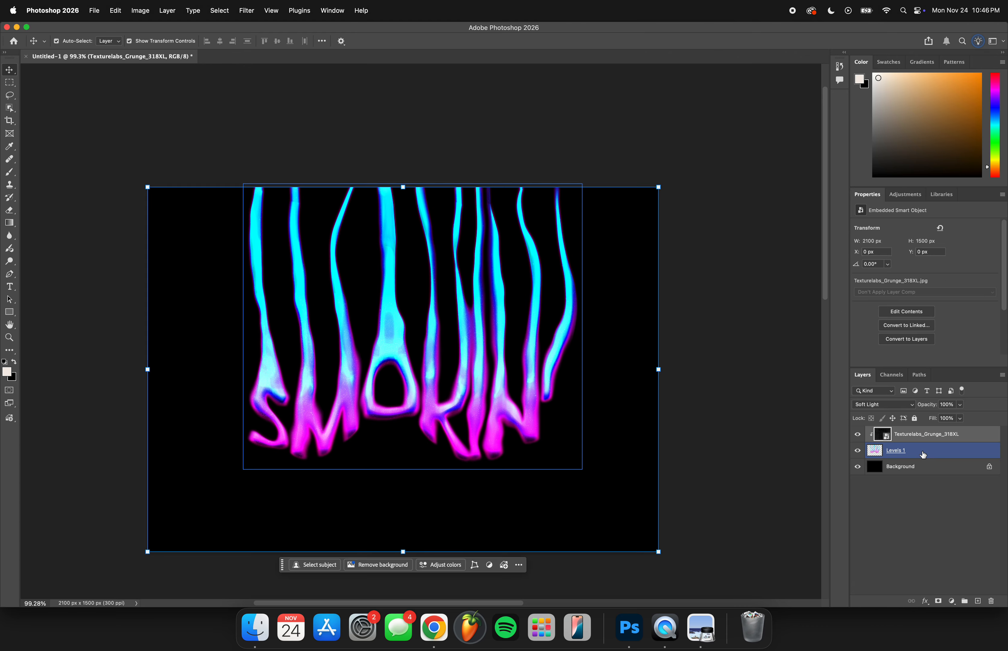
super+click(922, 456)
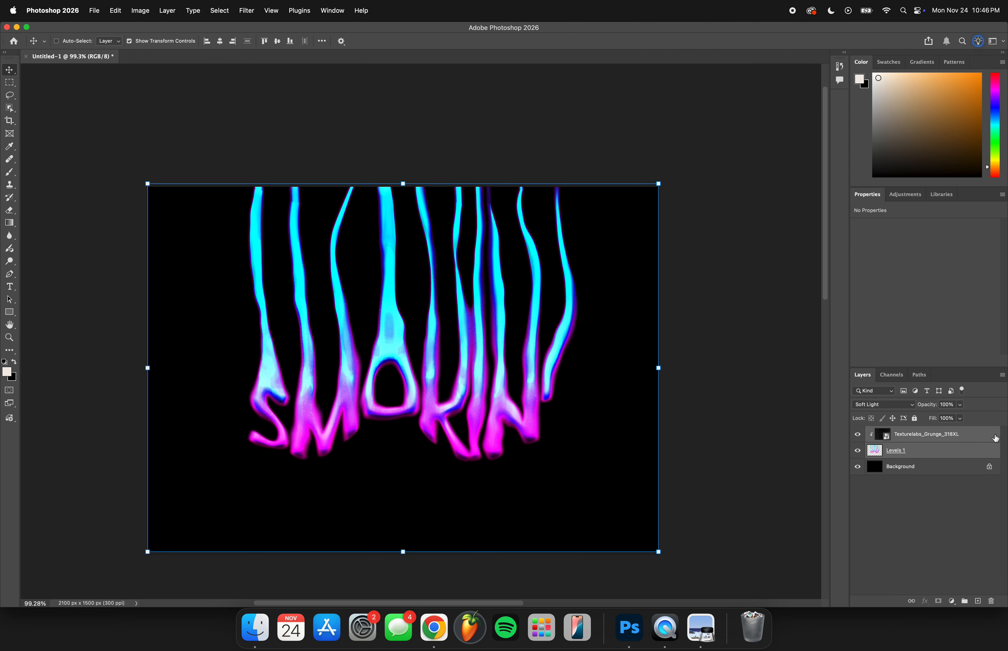
key(super+e)
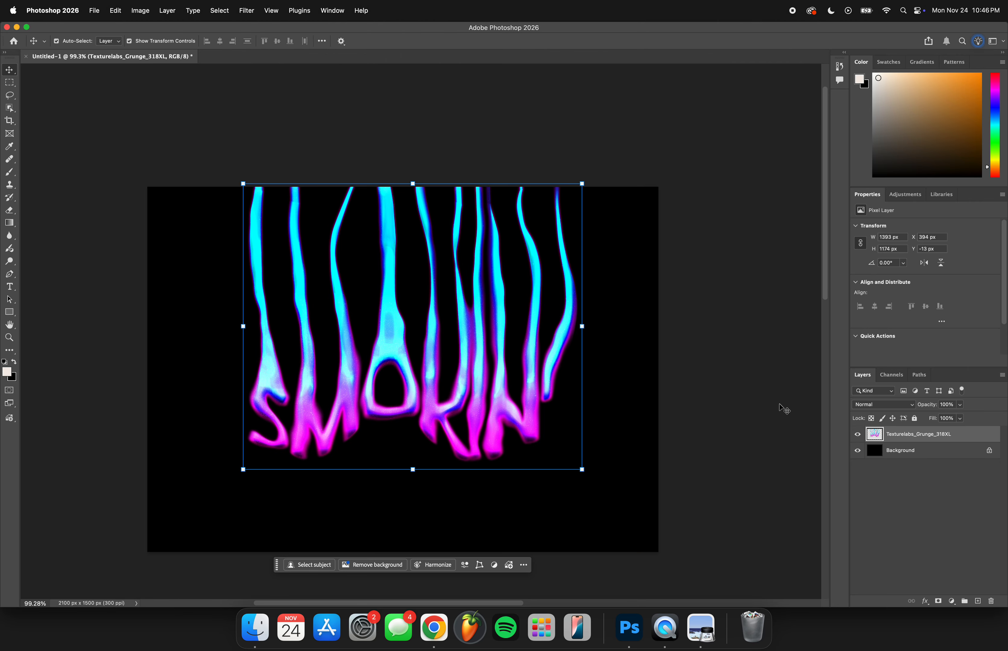
super+click(770, 405)
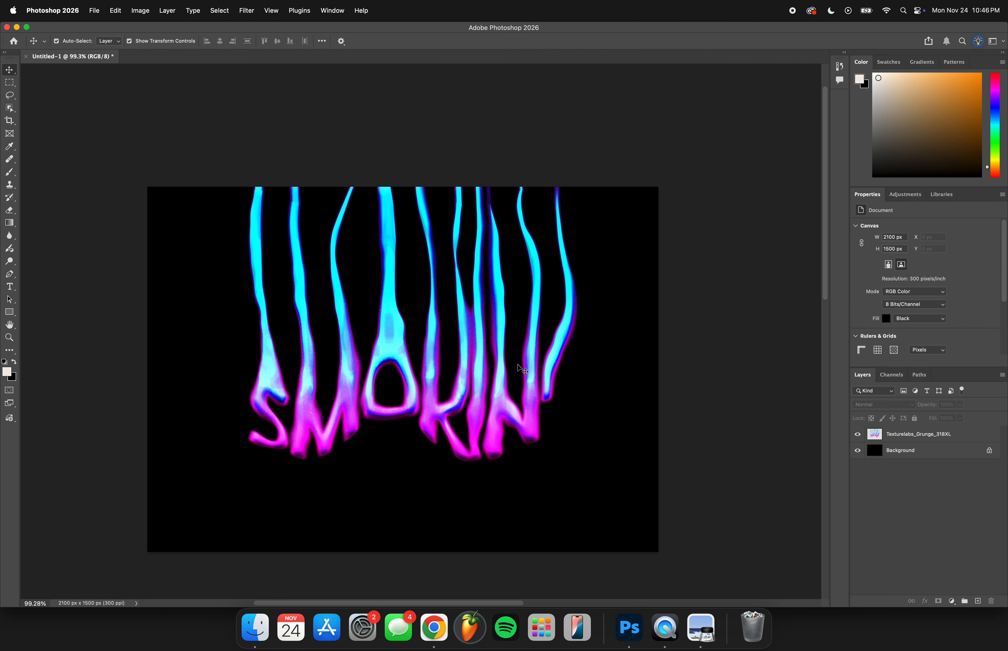